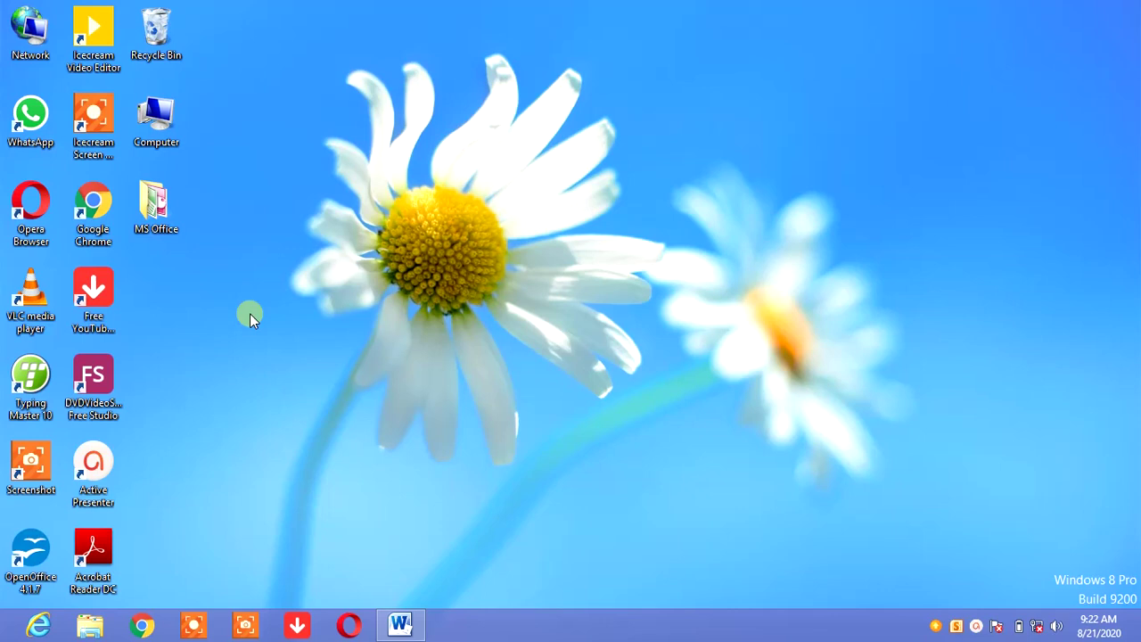
Step: Launch OpenOffice and create a new blank spreadsheet
{"action": "double_click", "coordinate": [30, 561]}
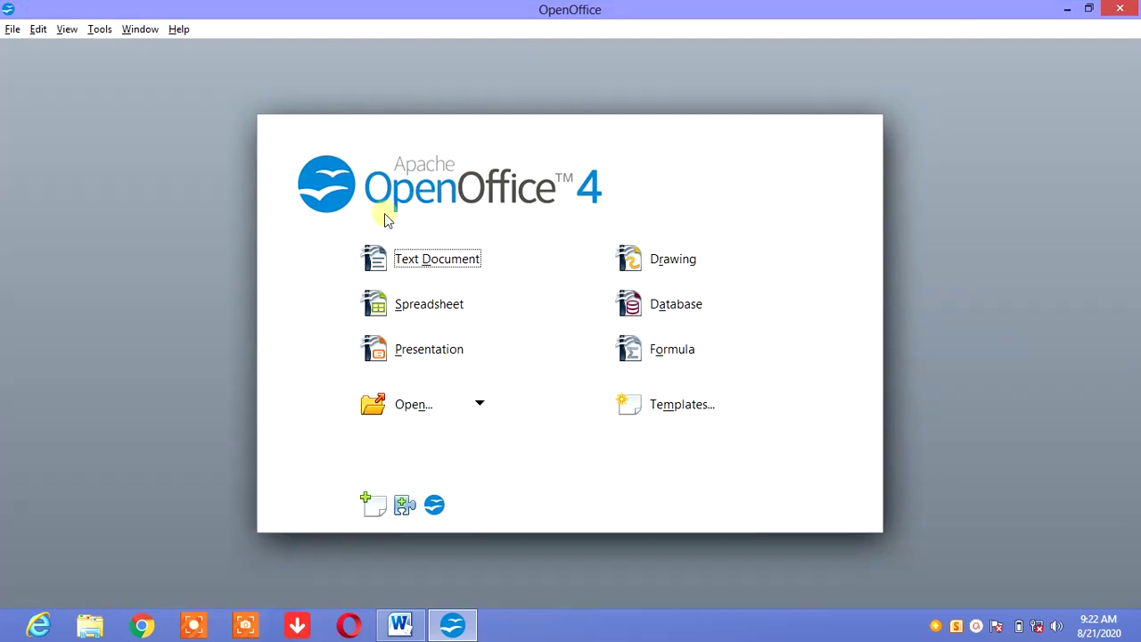
{"action": "left_click", "coordinate": [406, 308]}
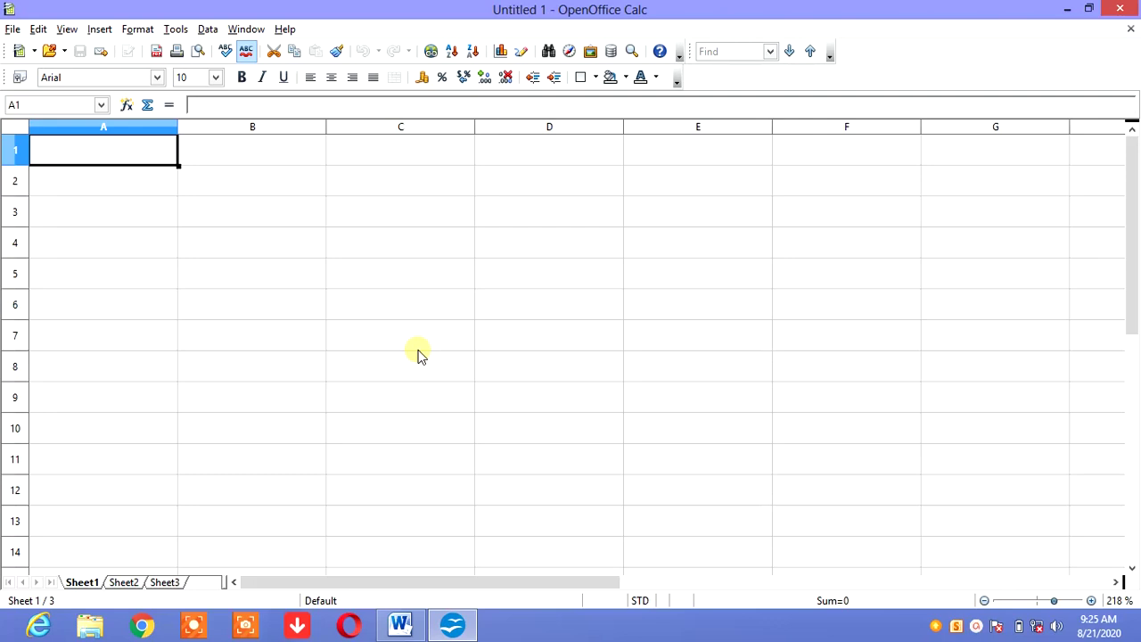
Step: Enter the column headers roll no, name, fee and due in cells A1 to D1
{"action": "type", "text": "roll"}
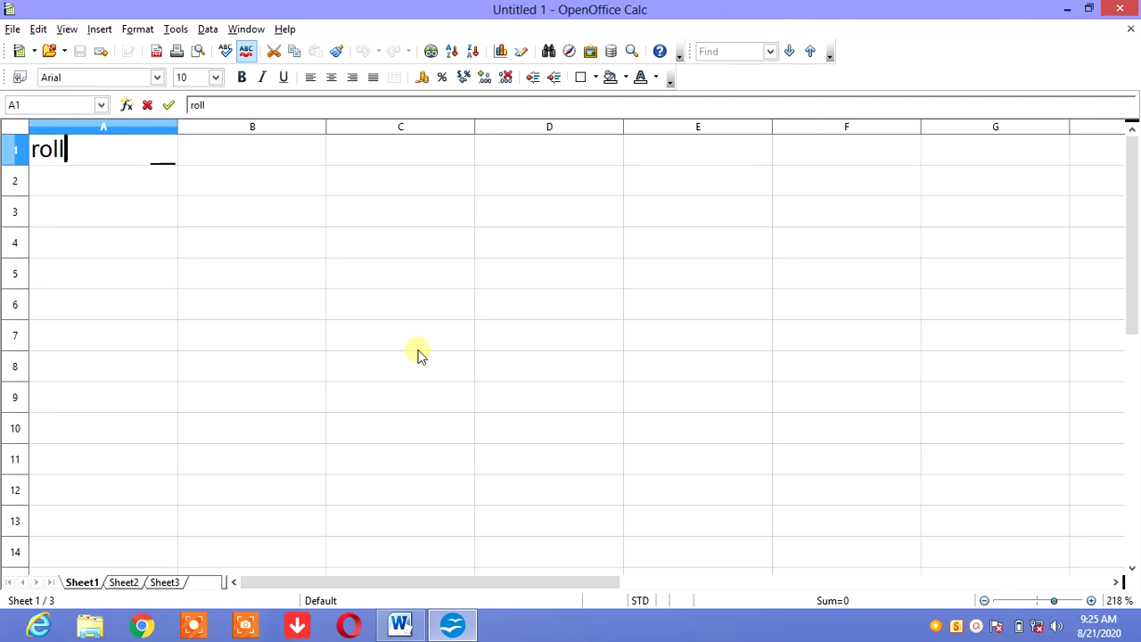
{"action": "type", "text": " no"}
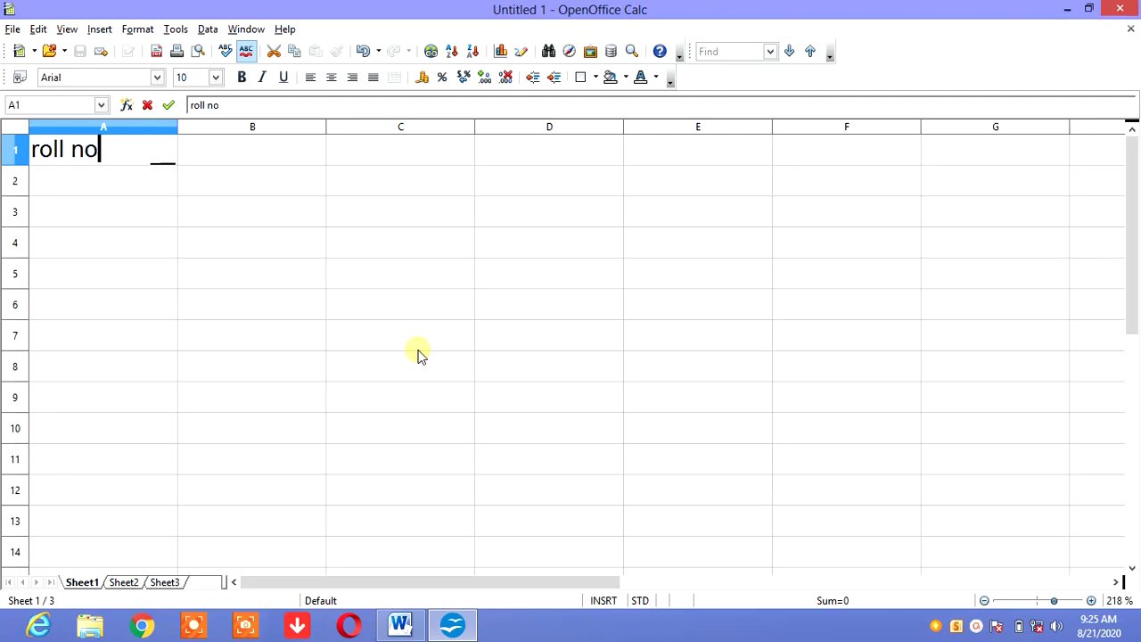
{"action": "key", "text": "Tab"}
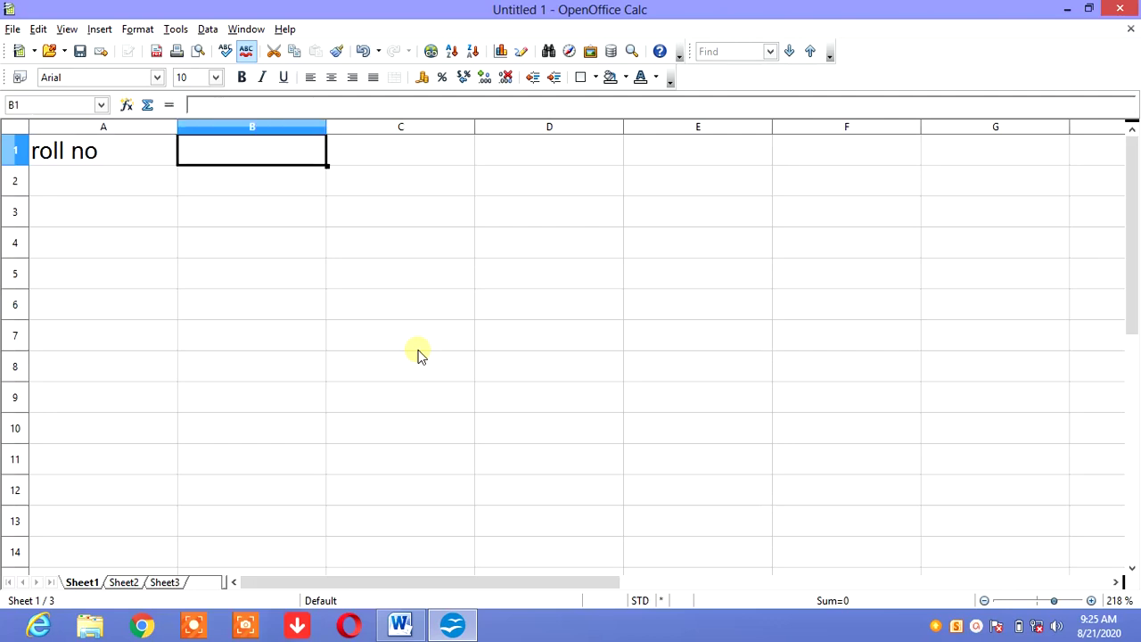
{"action": "type", "text": "name"}
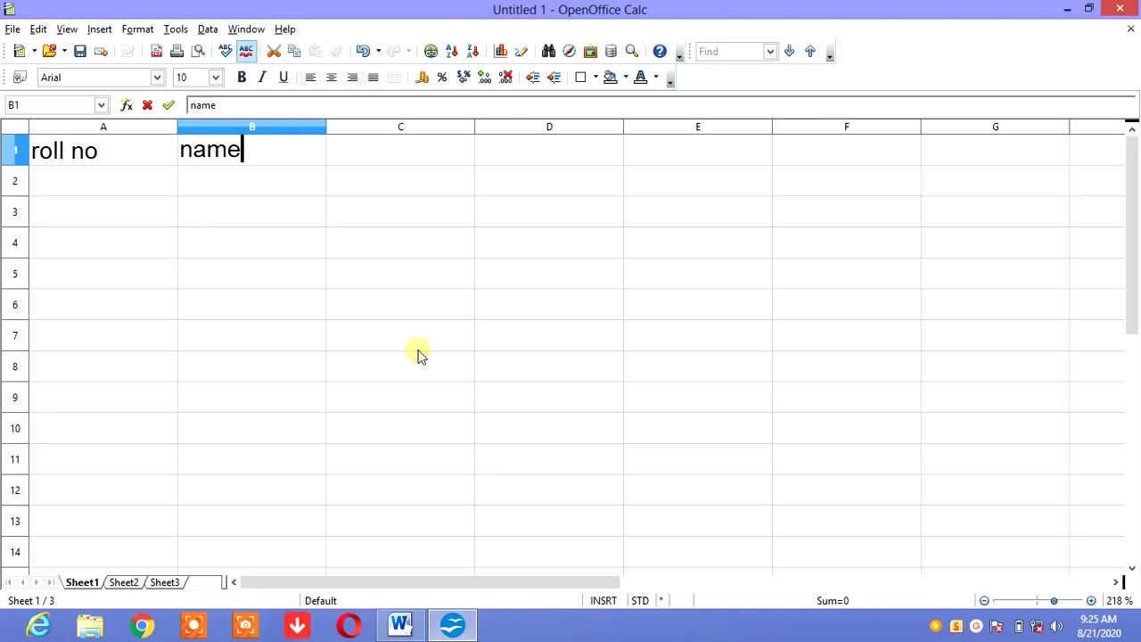
{"action": "key", "text": "Tab"}
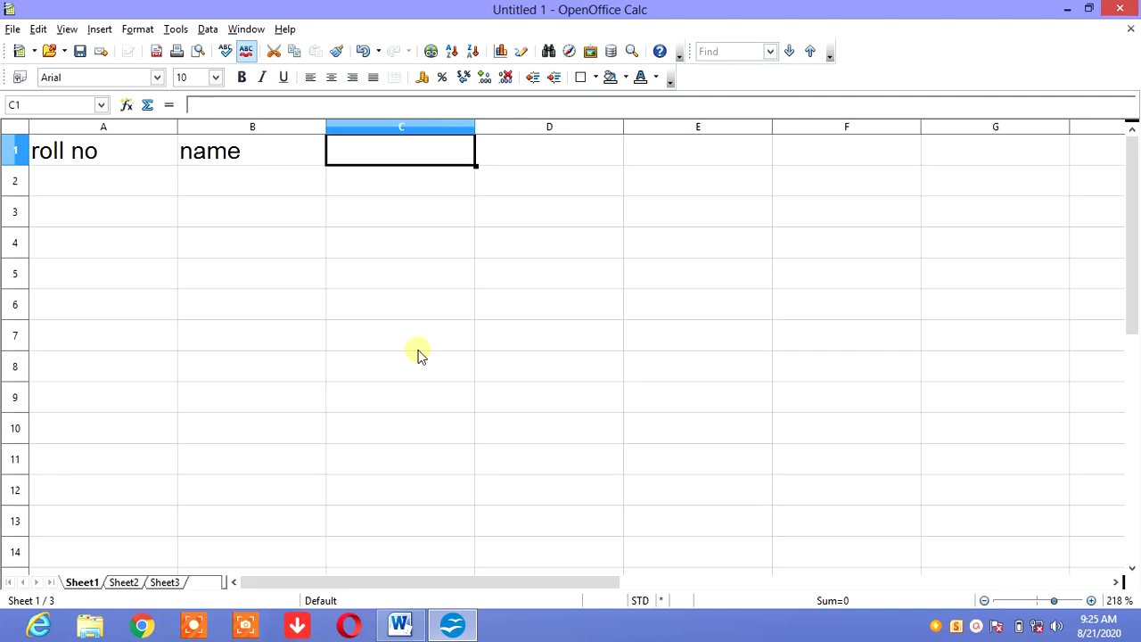
{"action": "type", "text": "fee"}
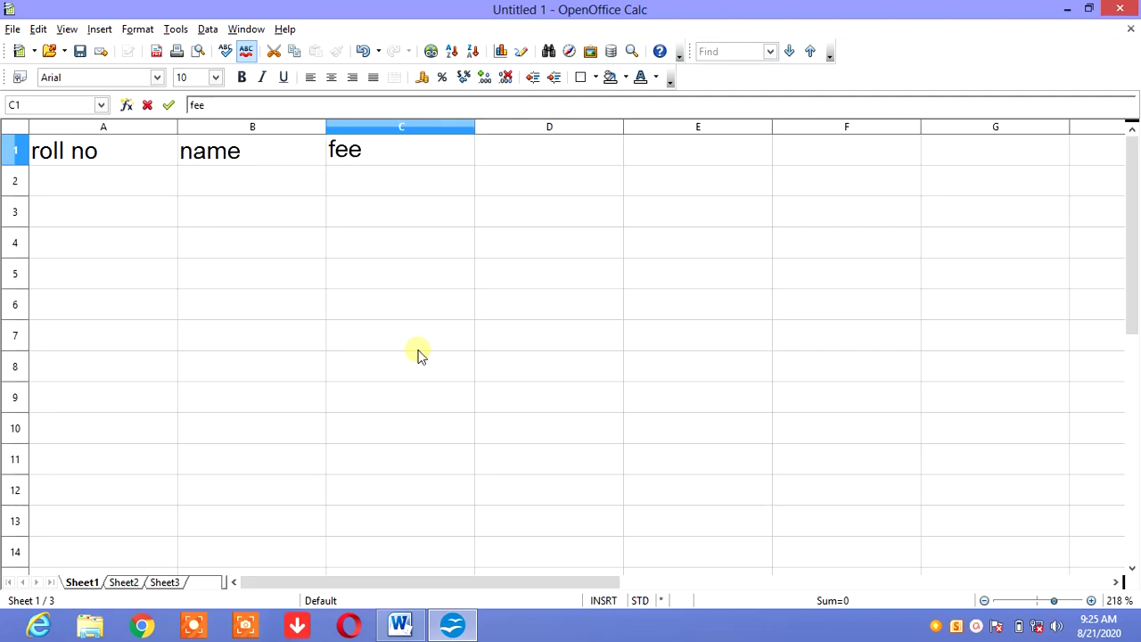
{"action": "key", "text": "Tab"}
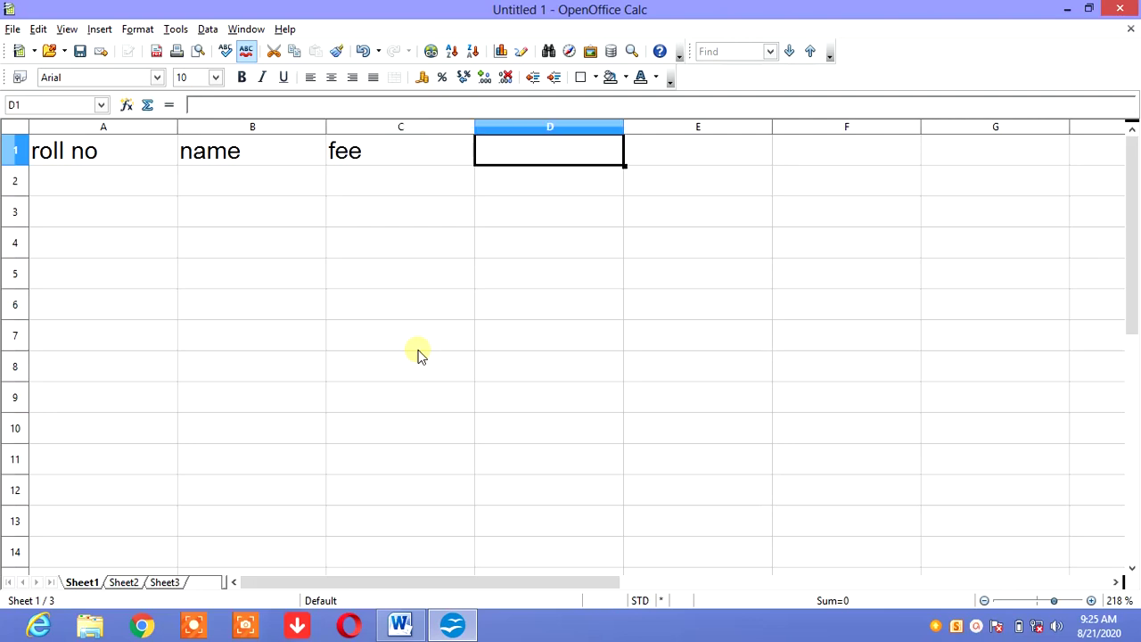
{"action": "type", "text": "rema"}
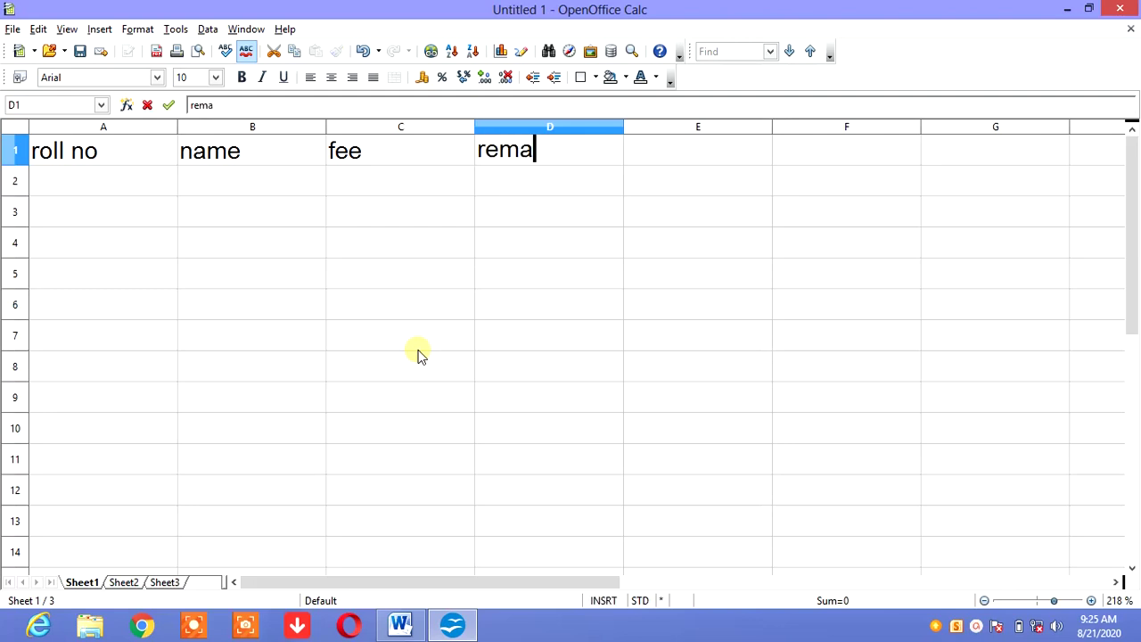
{"action": "key", "text": "BackSpace"}
{"action": "key", "text": "BackSpace"}
{"action": "key", "text": "BackSpace"}
{"action": "key", "text": "BackSpace"}
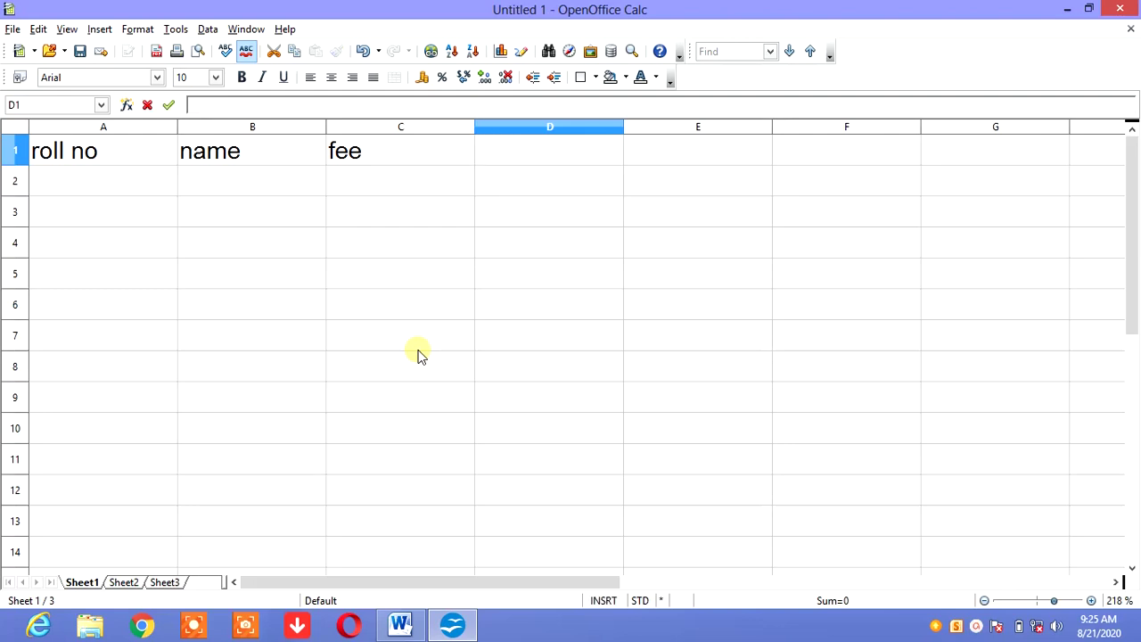
{"action": "type", "text": "due"}
Step: Fill row 2 with roll no 1, the student's first name, a fee of 1500 and a due of 700
{"action": "left_click", "coordinate": [105, 182]}
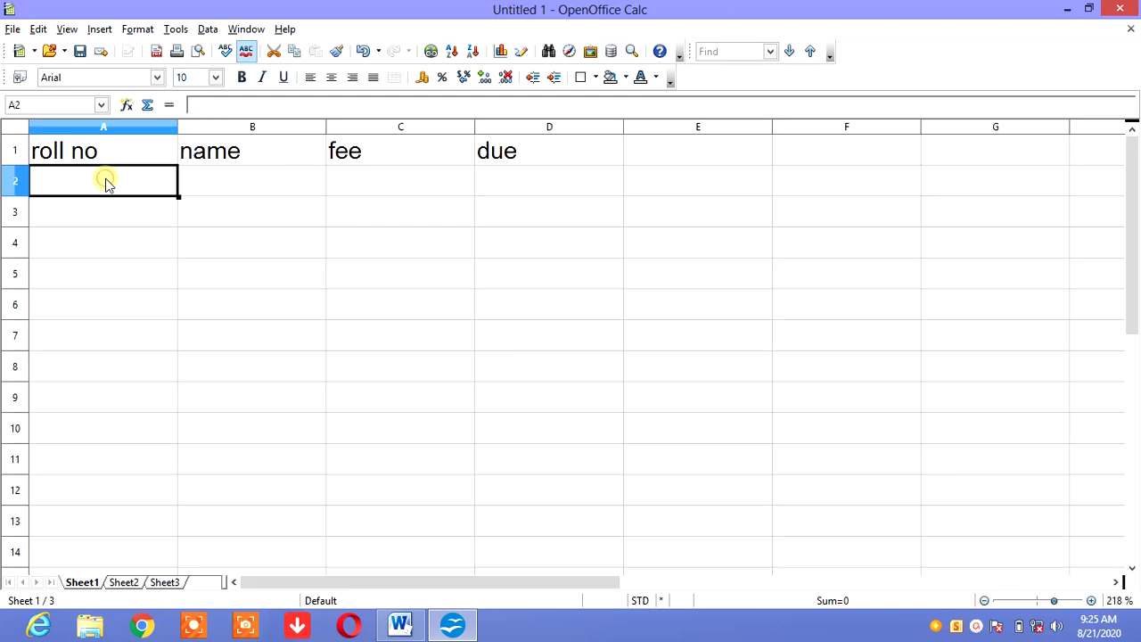
{"action": "type", "text": "1"}
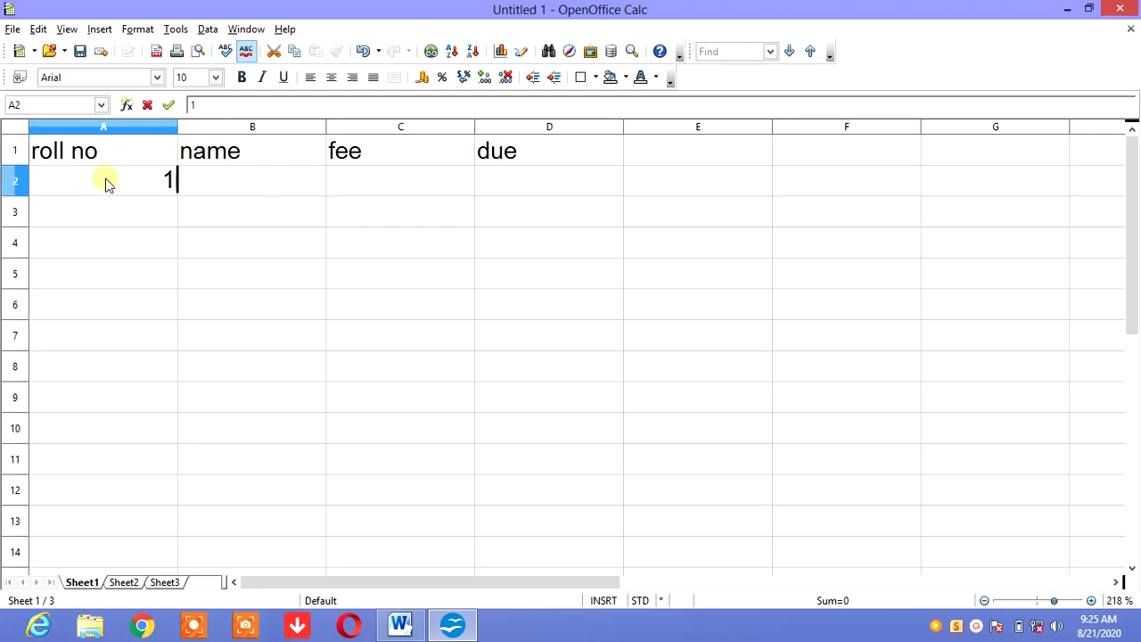
{"action": "key", "text": "Tab"}
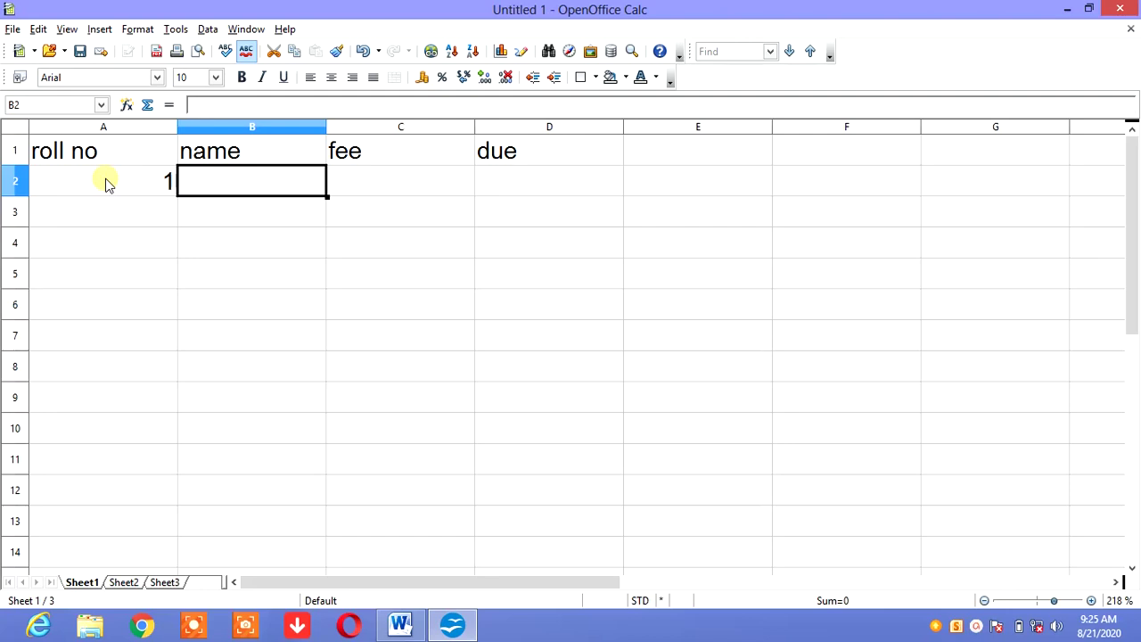
{"action": "type", "text": "umasn"}
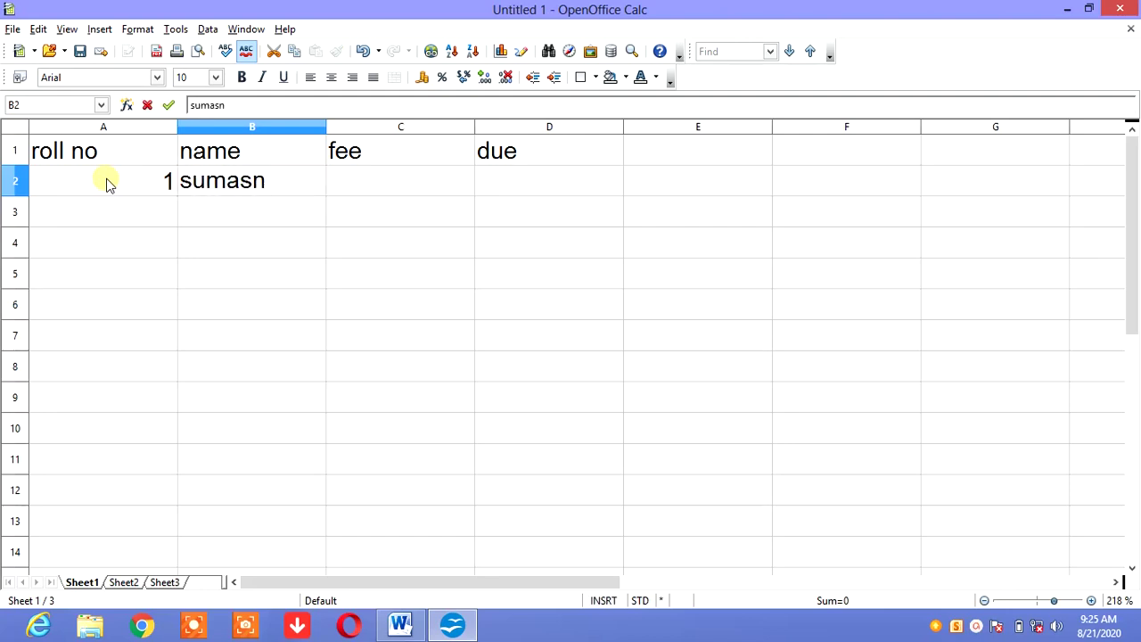
{"action": "key", "text": "BackSpace"}
{"action": "key", "text": "BackSpace"}
{"action": "type", "text": "n"}
{"action": "key", "text": "Tab"}
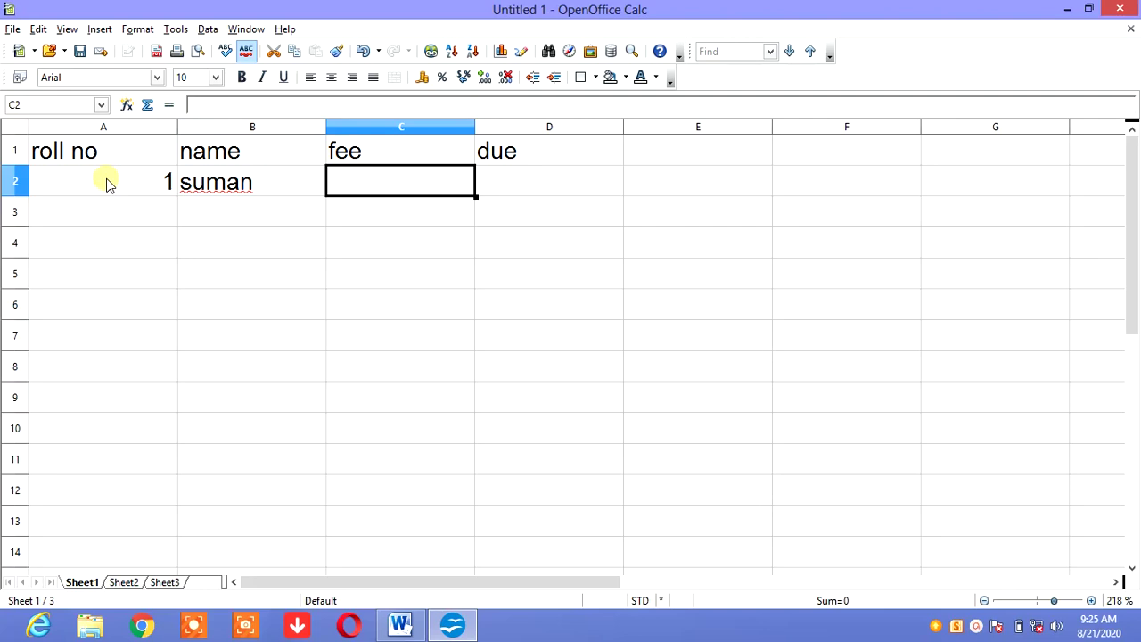
{"action": "type", "text": "1500"}
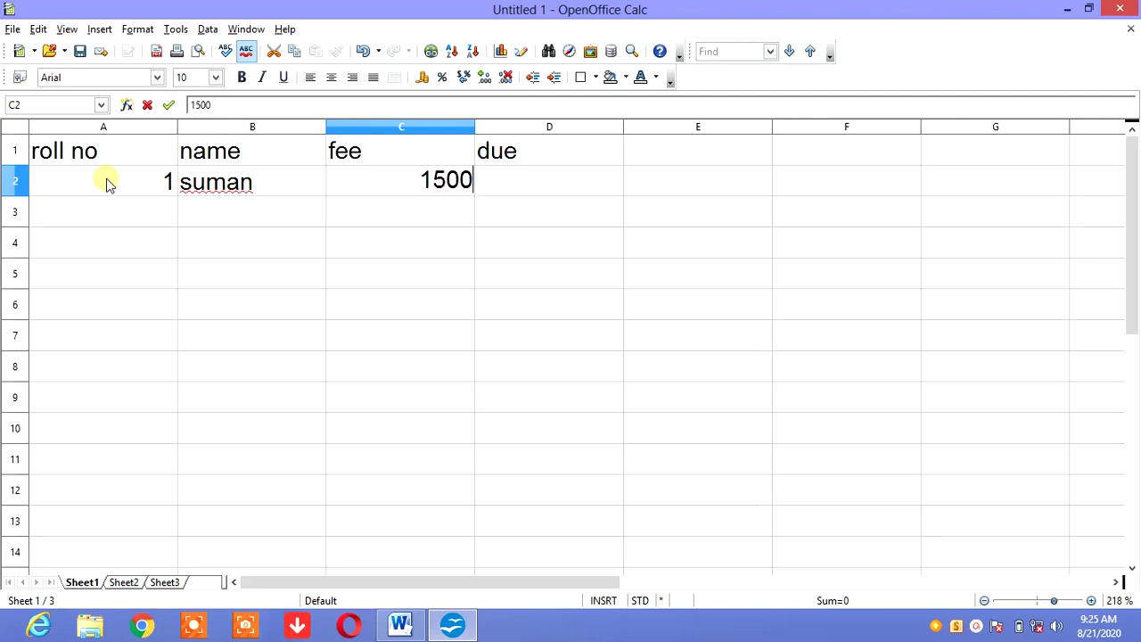
{"action": "key", "text": "Tab"}
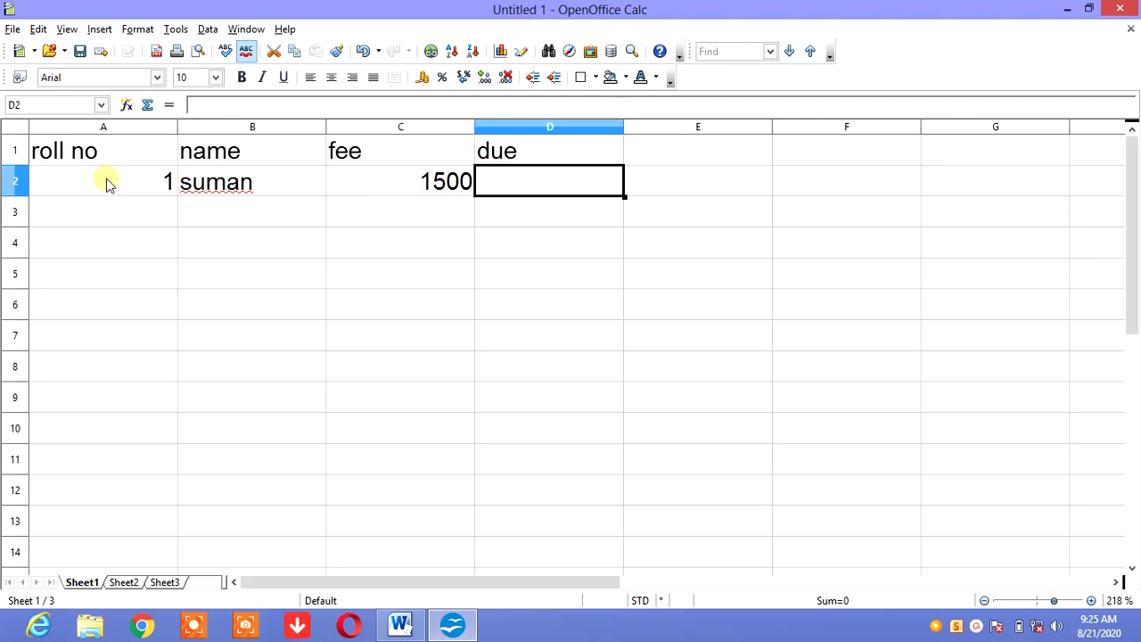
{"action": "type", "text": "700"}
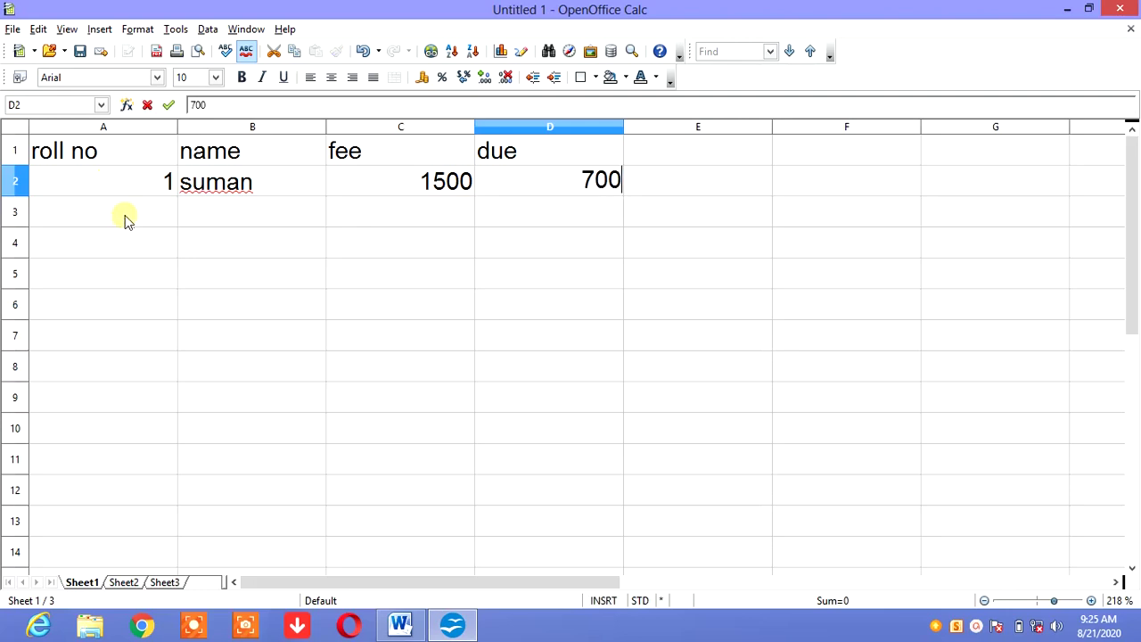
Step: Fill row 3 with roll no 2, the second student's first name, a fee of 1700 and a due of 1000
{"action": "left_click", "coordinate": [125, 216]}
{"action": "type", "text": "2"}
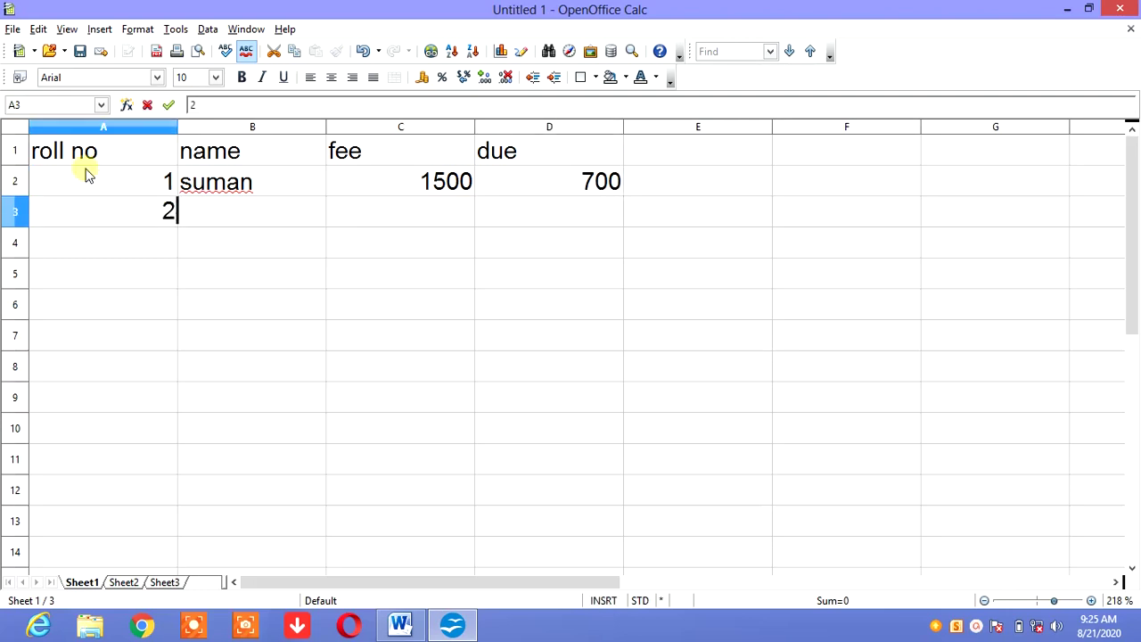
{"action": "left_click", "coordinate": [234, 213]}
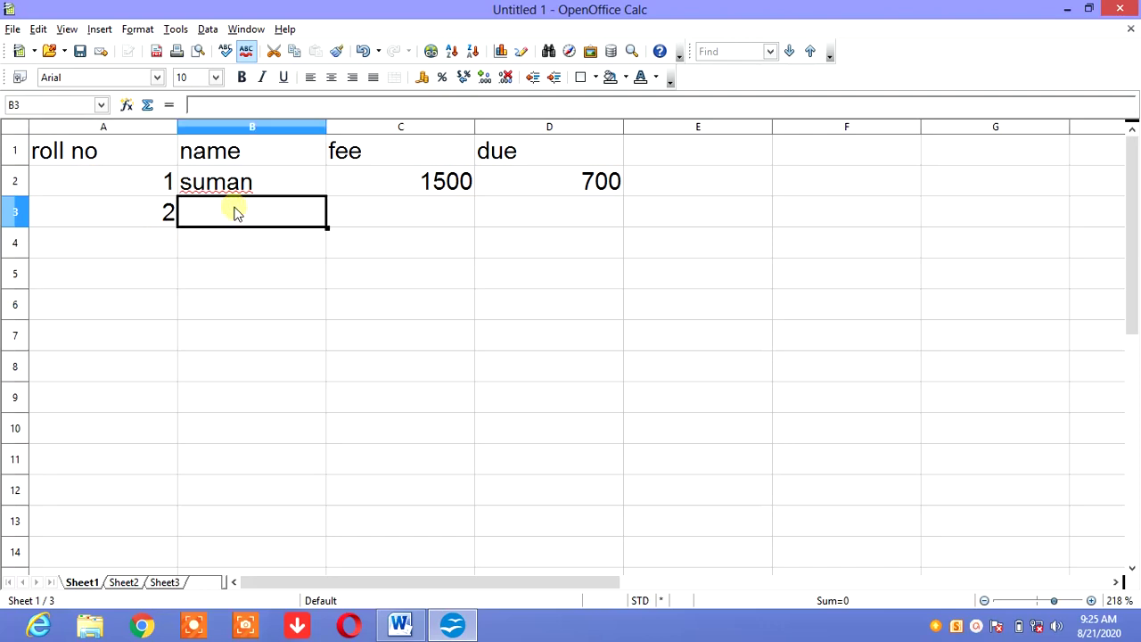
{"action": "type", "text": "roc"}
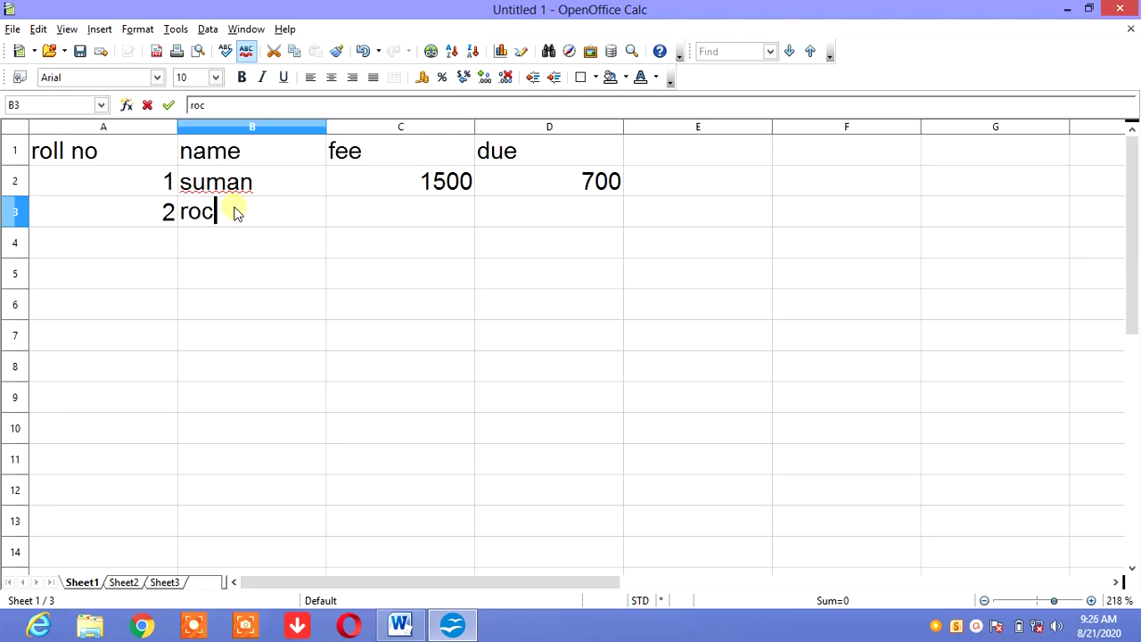
{"action": "type", "text": "key"}
{"action": "key", "text": "Tab"}
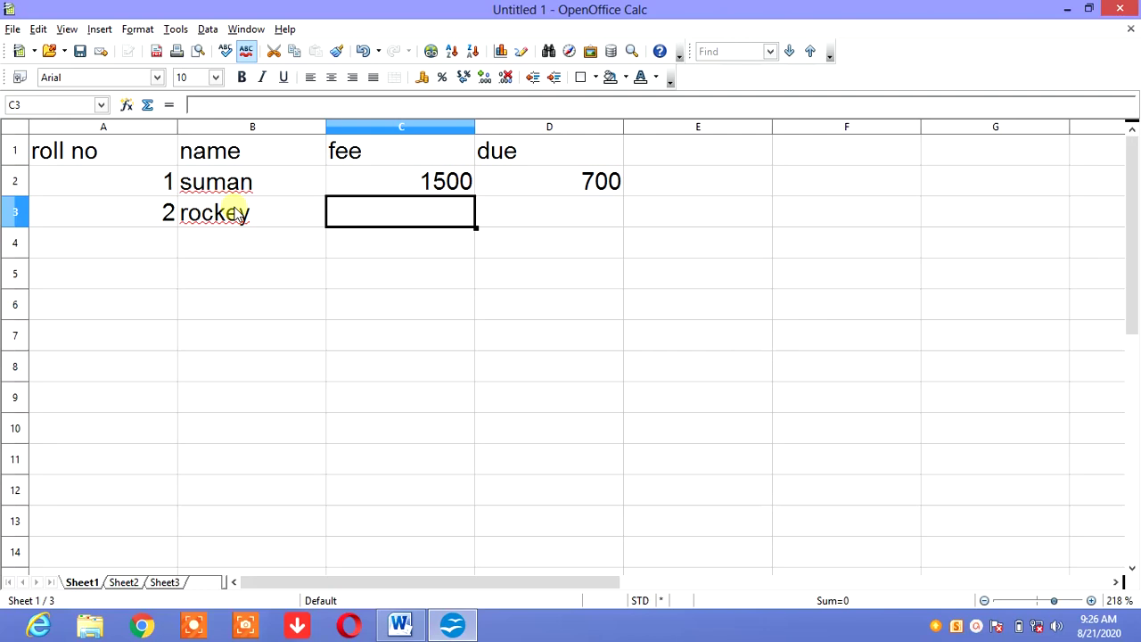
{"action": "type", "text": "1700"}
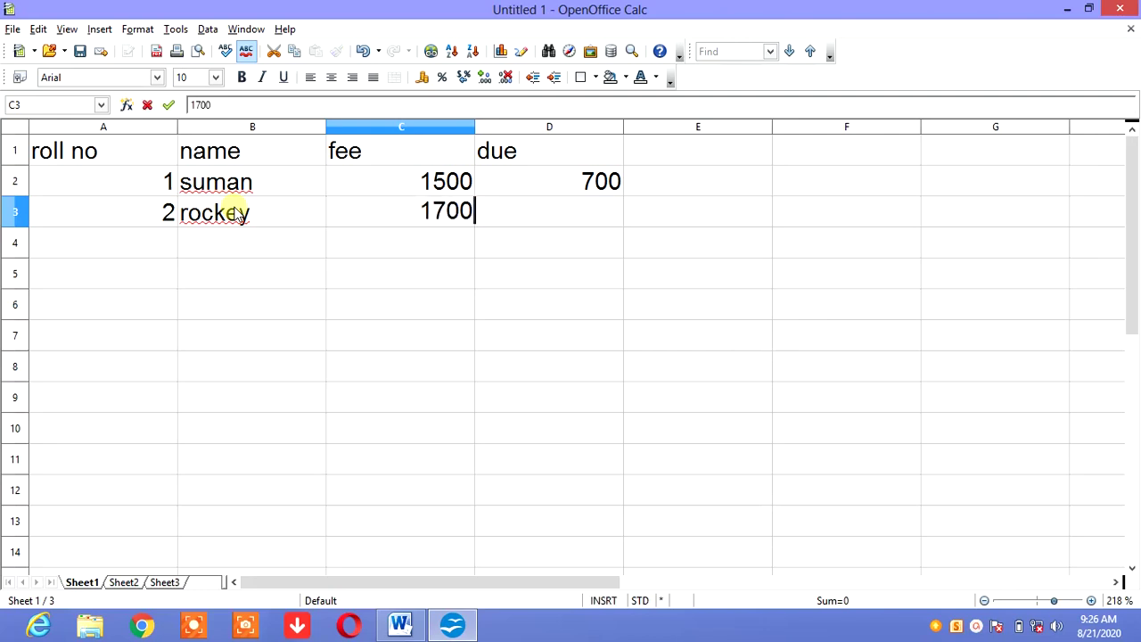
{"action": "key", "text": "Tab"}
{"action": "type", "text": "100"}
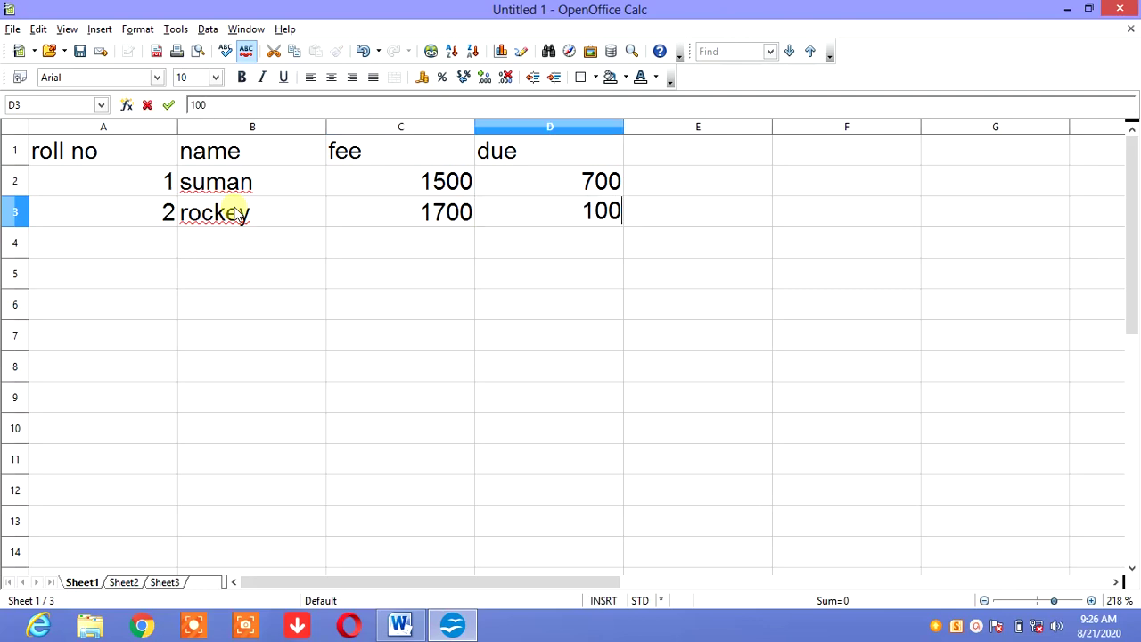
{"action": "type", "text": "0"}
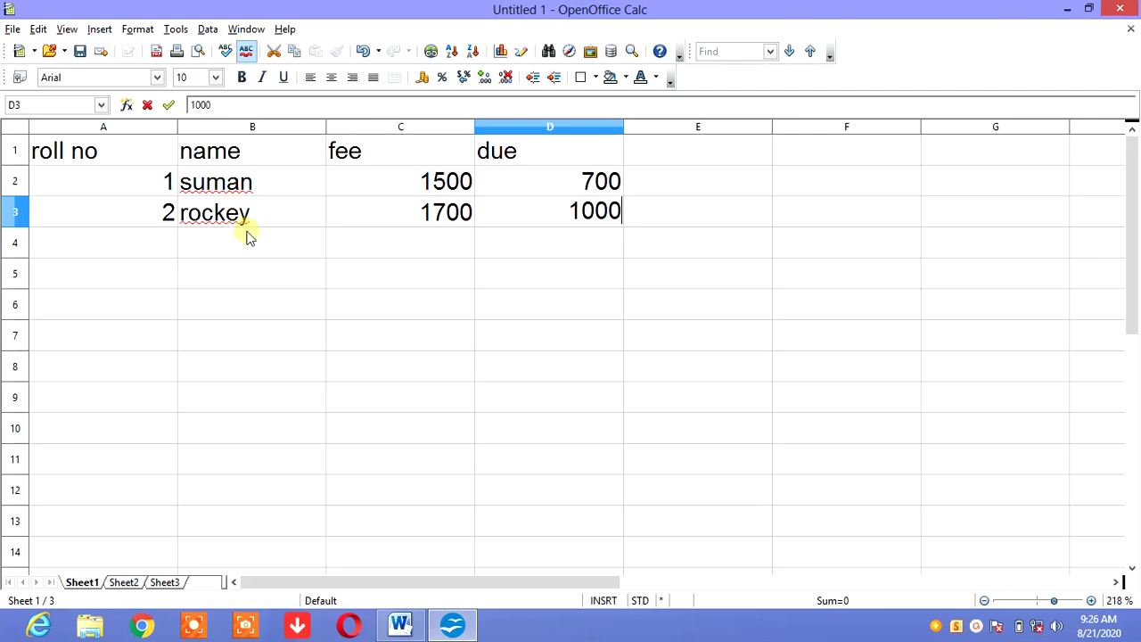
Step: Fill row 4 with roll no 3, the third student's first name, a fee of 1500 and a due of 0
{"action": "left_click", "coordinate": [143, 251]}
{"action": "type", "text": "3"}
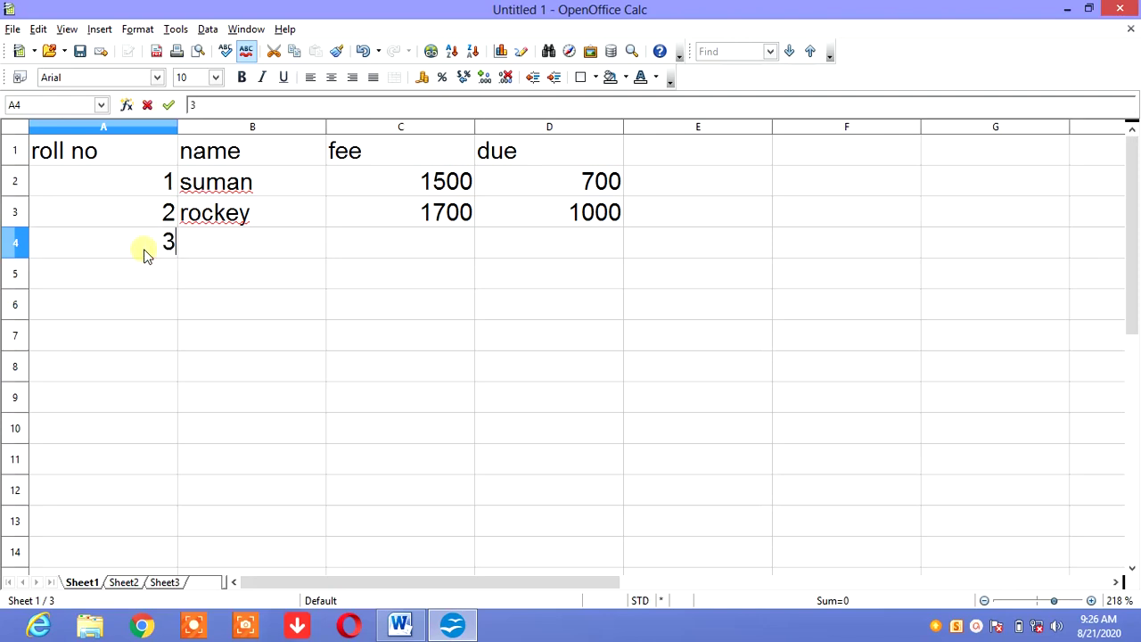
{"action": "left_click", "coordinate": [207, 246]}
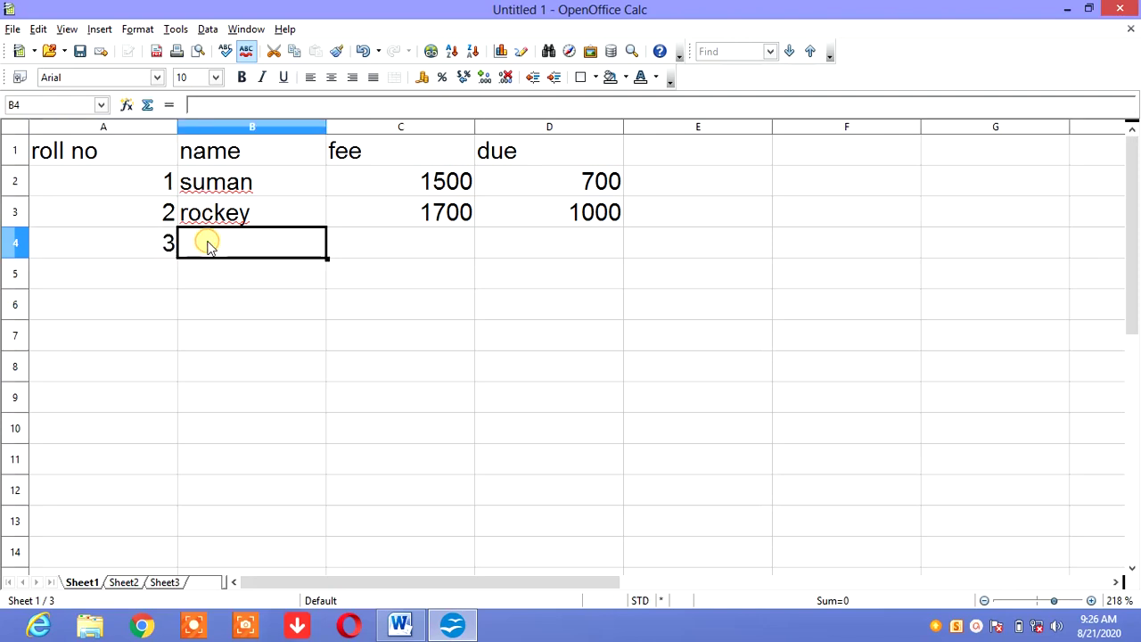
{"action": "type", "text": "rekha"}
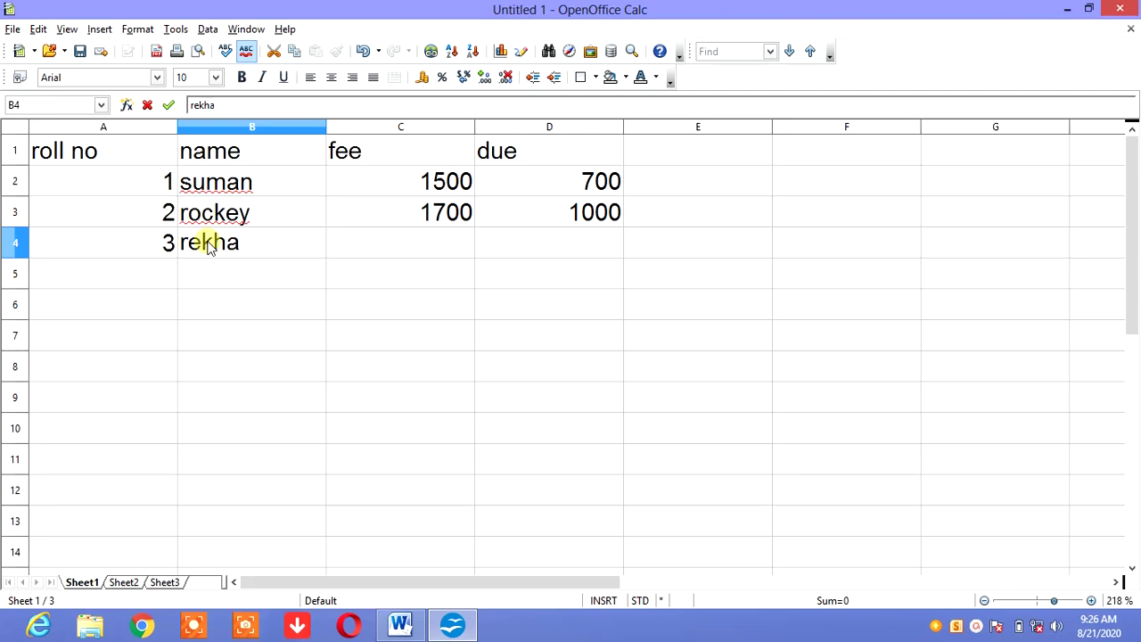
{"action": "left_click", "coordinate": [361, 245]}
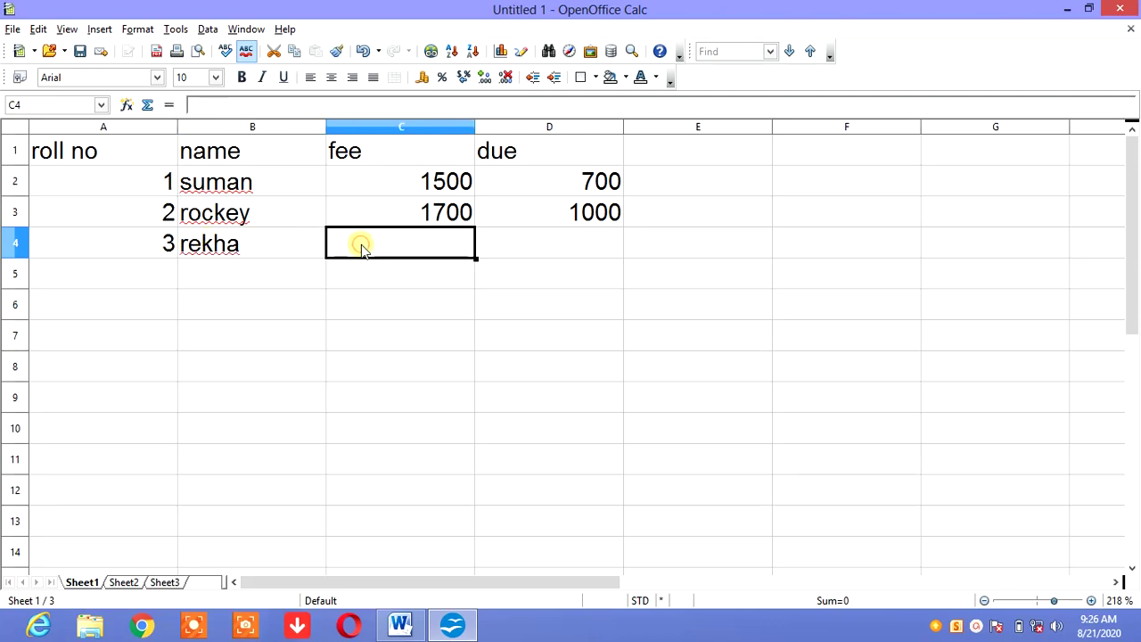
{"action": "type", "text": "1500"}
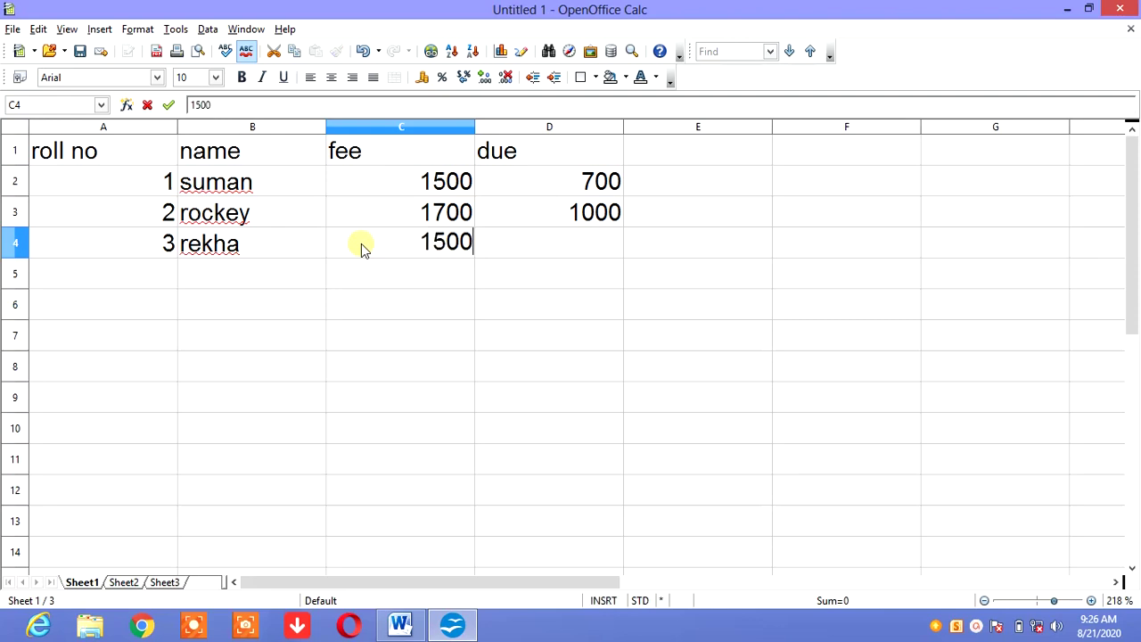
{"action": "left_click", "coordinate": [572, 252]}
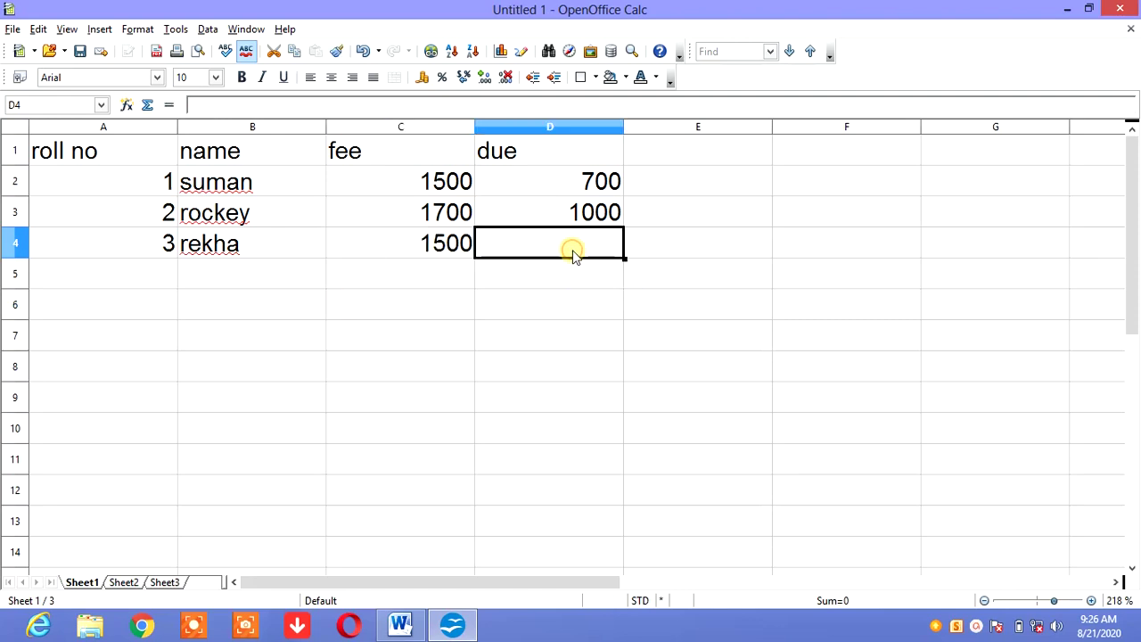
{"action": "type", "text": "00"}
Step: Fill row 5 with roll no 4, the fourth student's first name, a fee of 1500 and a due of 250
{"action": "left_click", "coordinate": [137, 273]}
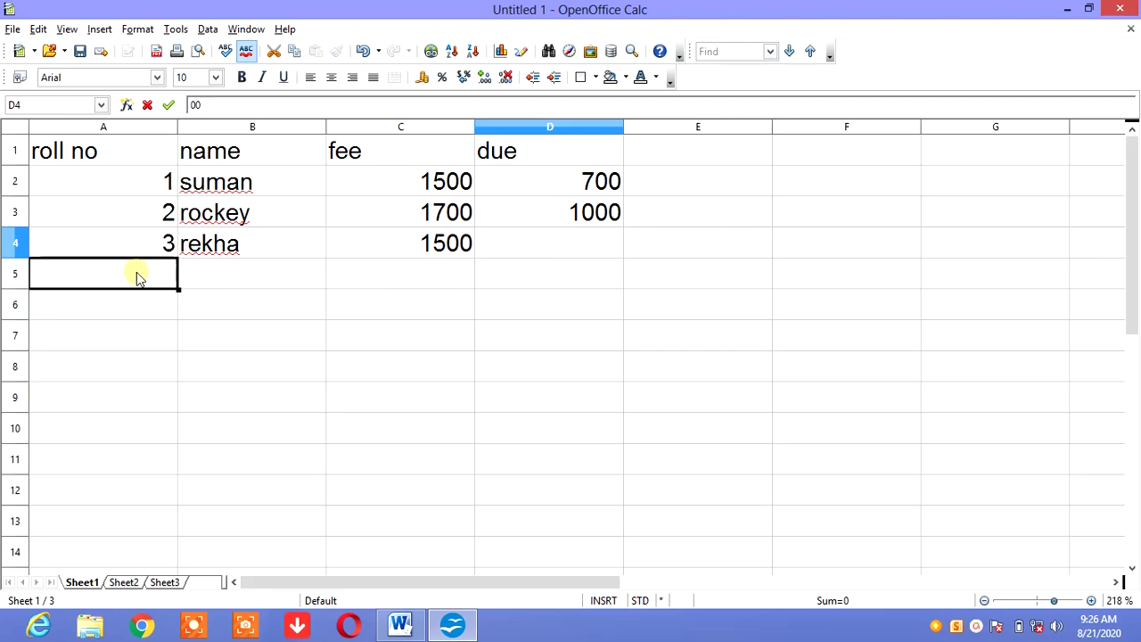
{"action": "type", "text": "4"}
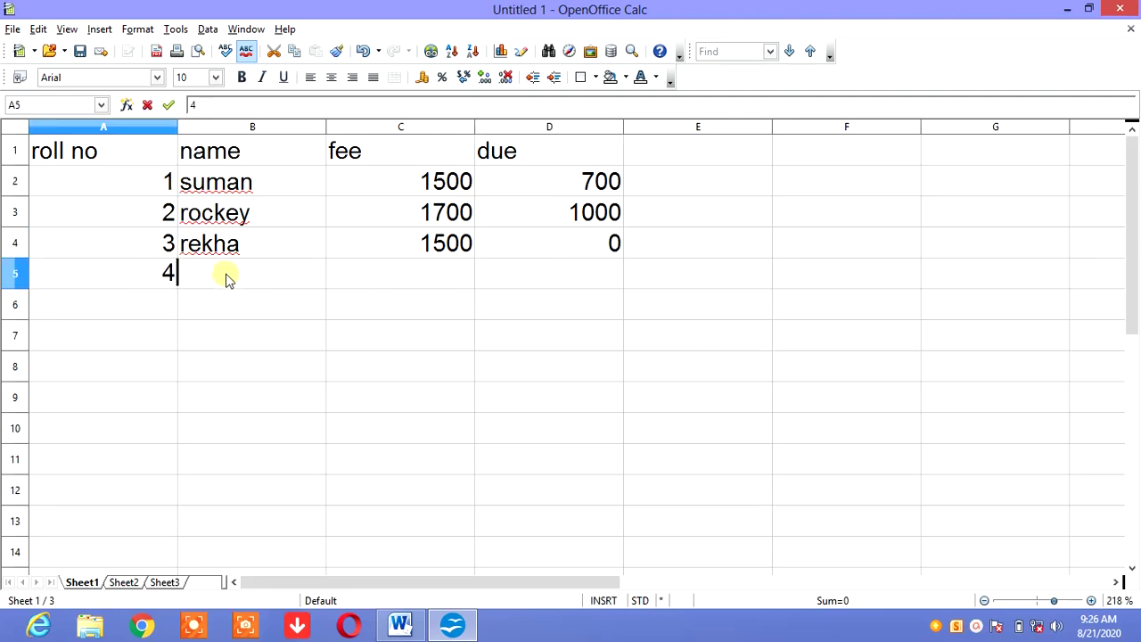
{"action": "left_click", "coordinate": [225, 279]}
{"action": "type", "text": "ne"}
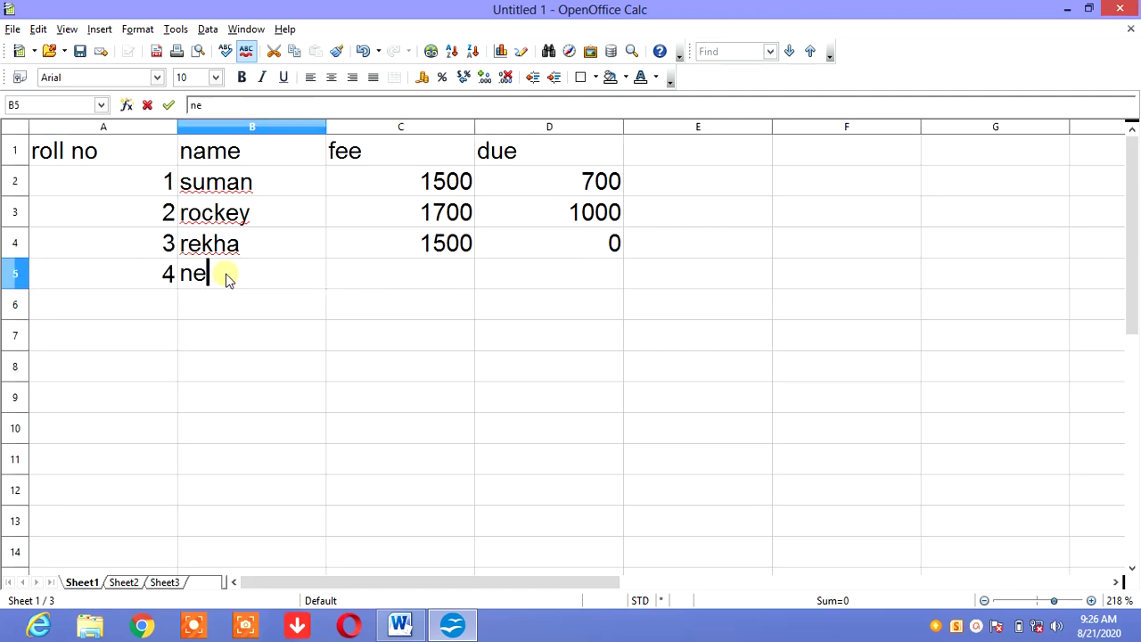
{"action": "type", "text": "ha"}
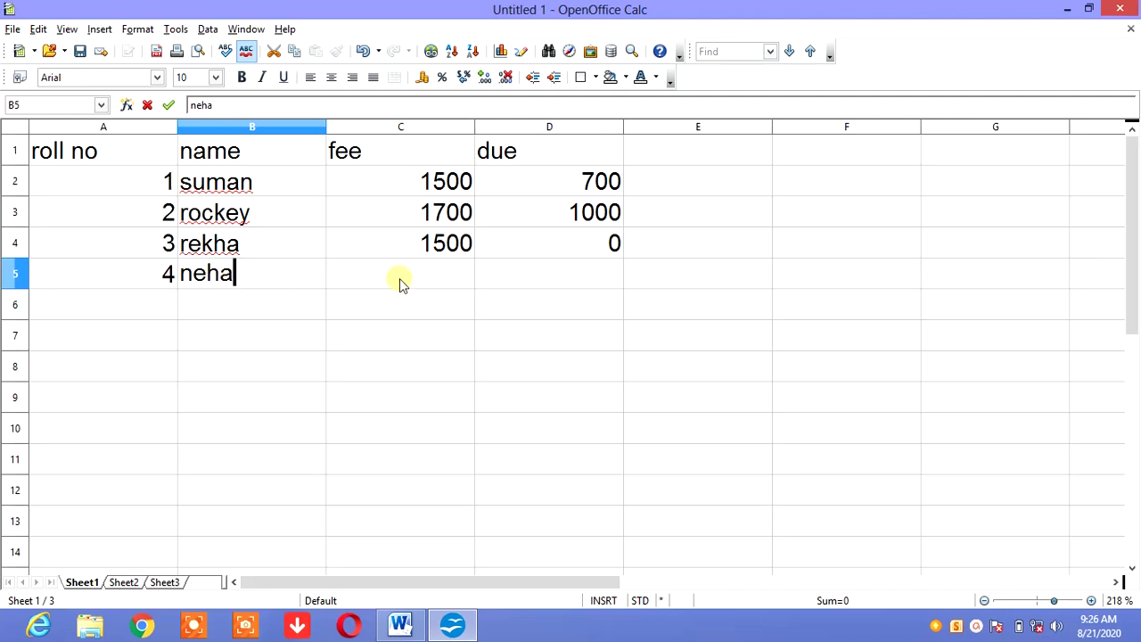
{"action": "left_click", "coordinate": [400, 278]}
{"action": "type", "text": "15"}
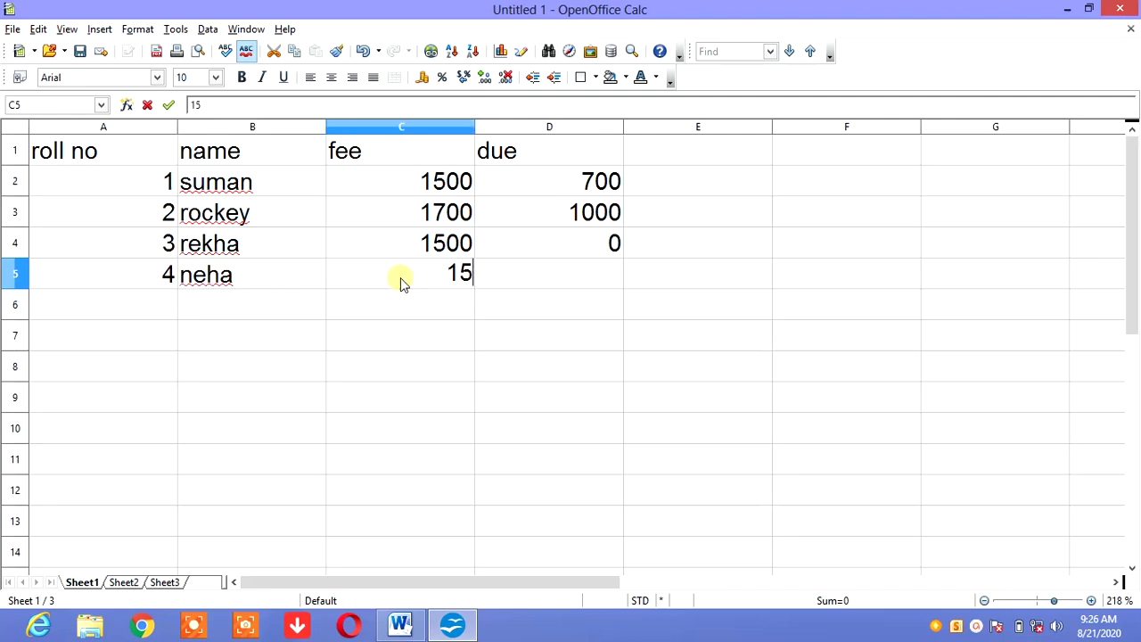
{"action": "type", "text": "00"}
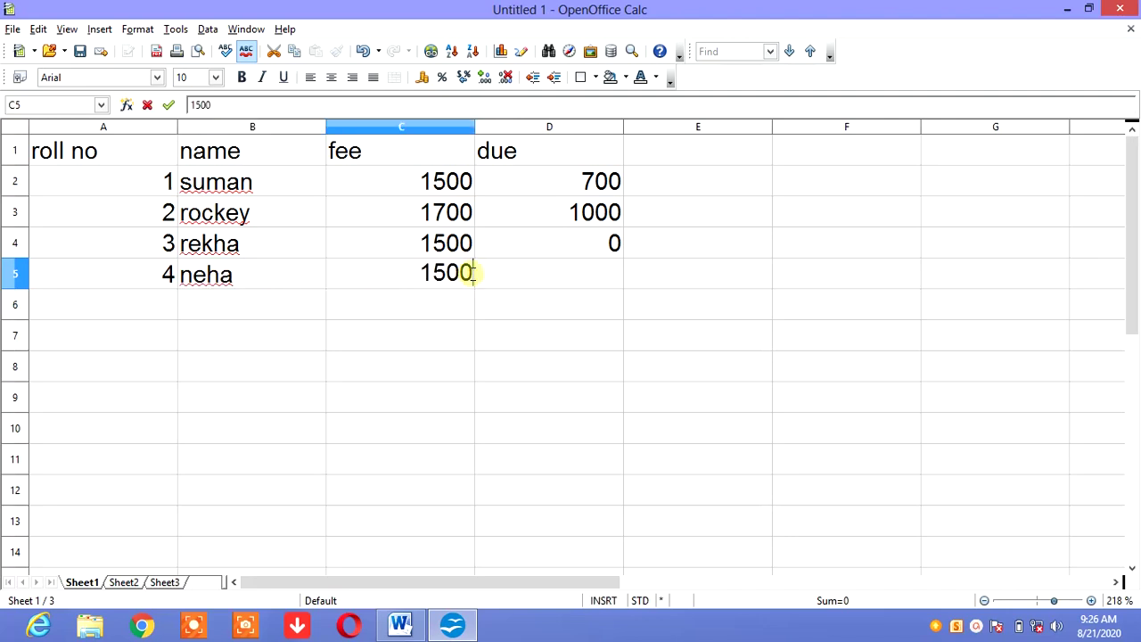
{"action": "left_click", "coordinate": [542, 279]}
{"action": "type", "text": "2"}
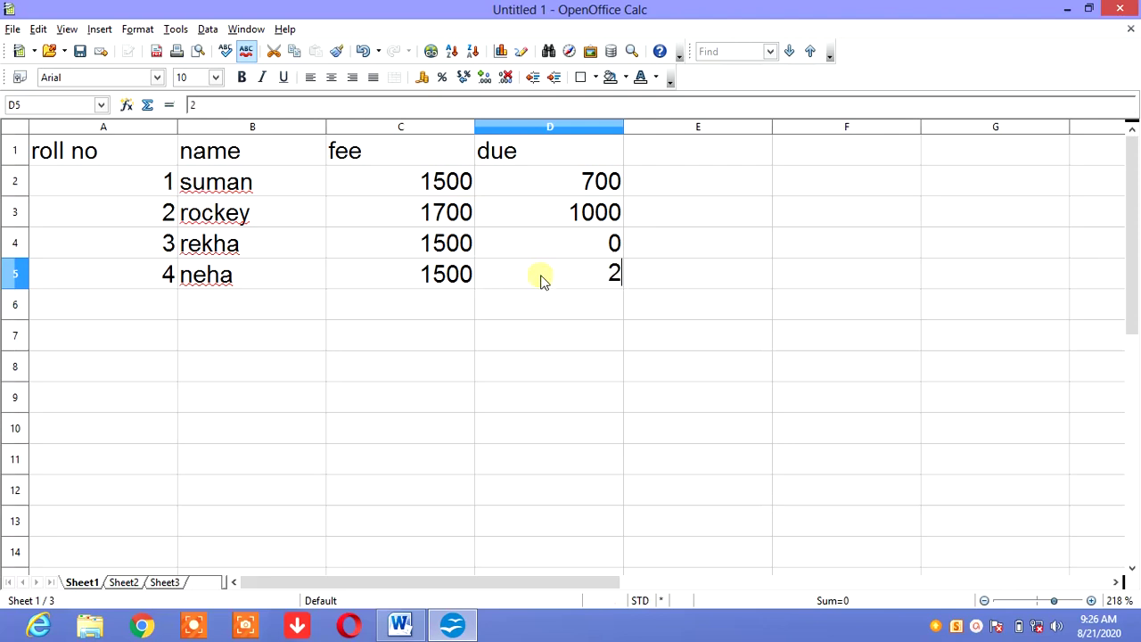
{"action": "type", "text": "5"}
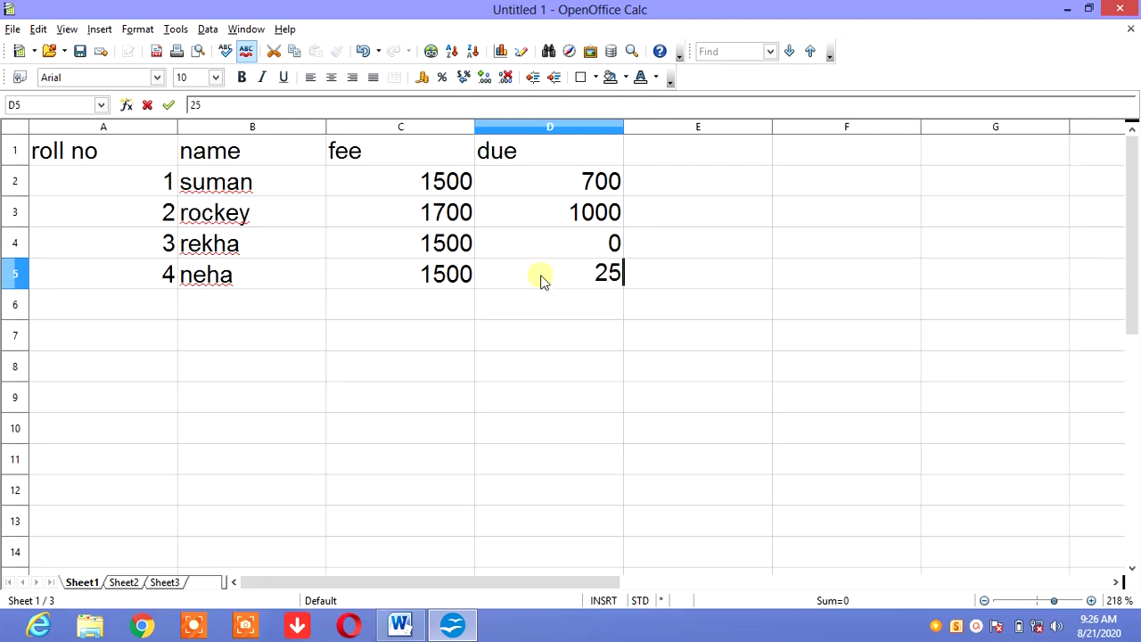
{"action": "type", "text": "0"}
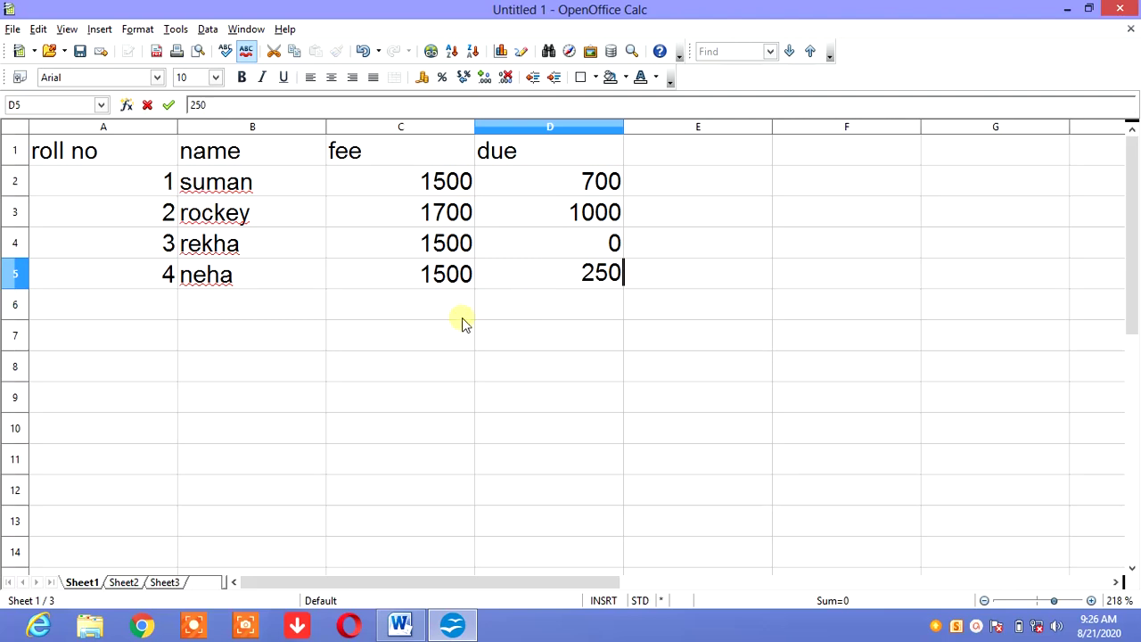
Step: Fill row 6 with roll no 5, the fifth student's first name, a fee of 1500 and a due of 500
{"action": "left_click", "coordinate": [146, 303]}
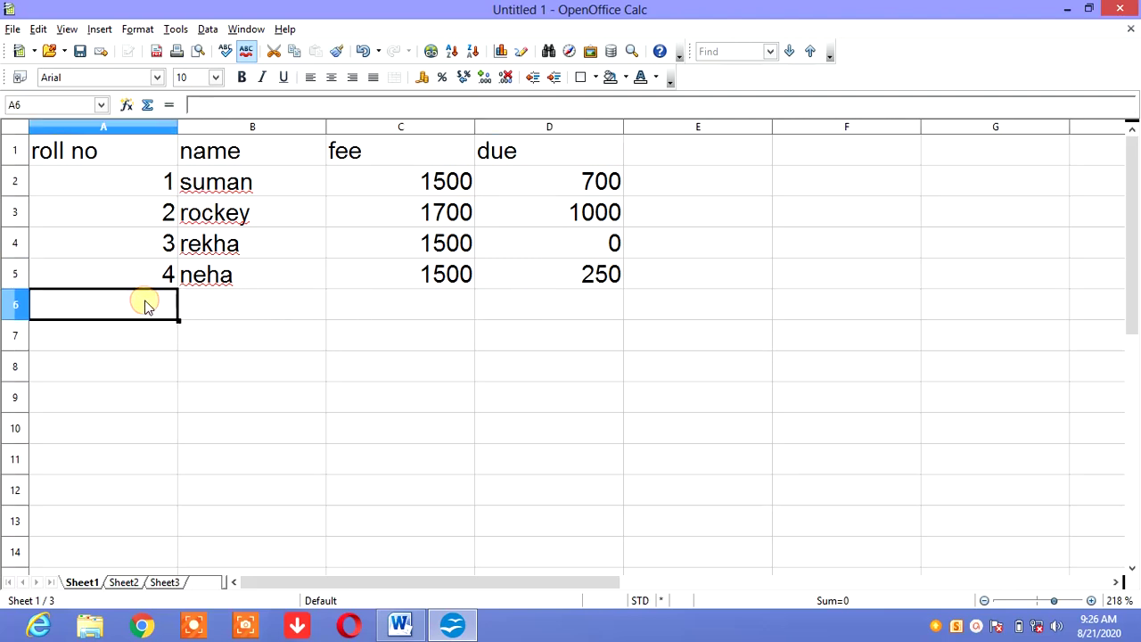
{"action": "type", "text": "5"}
{"action": "left_click", "coordinate": [211, 306]}
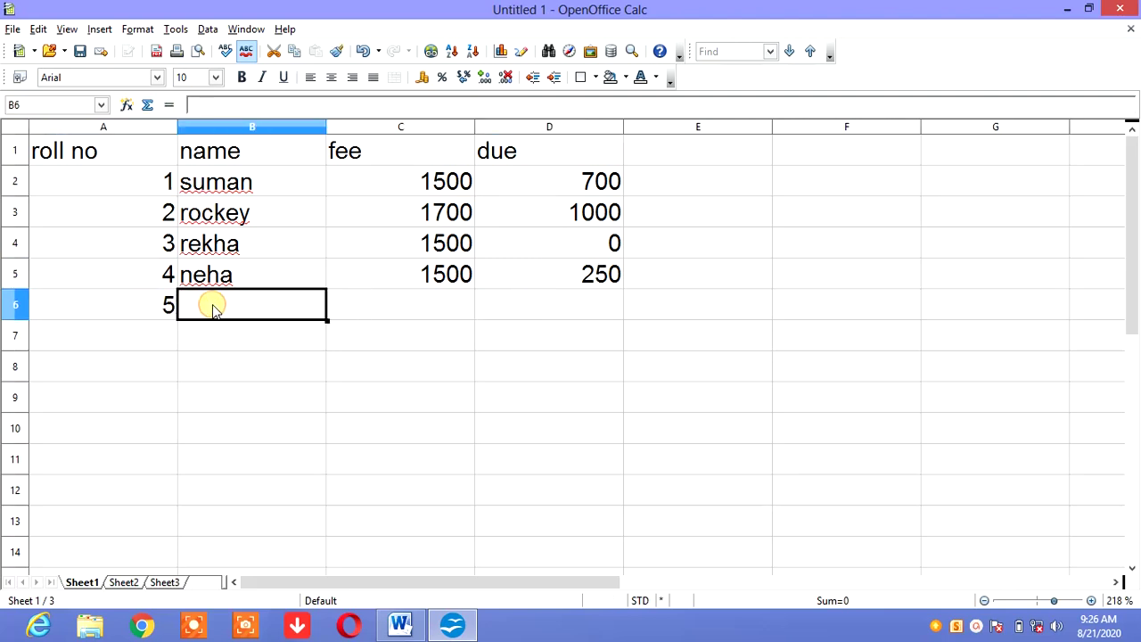
{"action": "type", "text": "sar"}
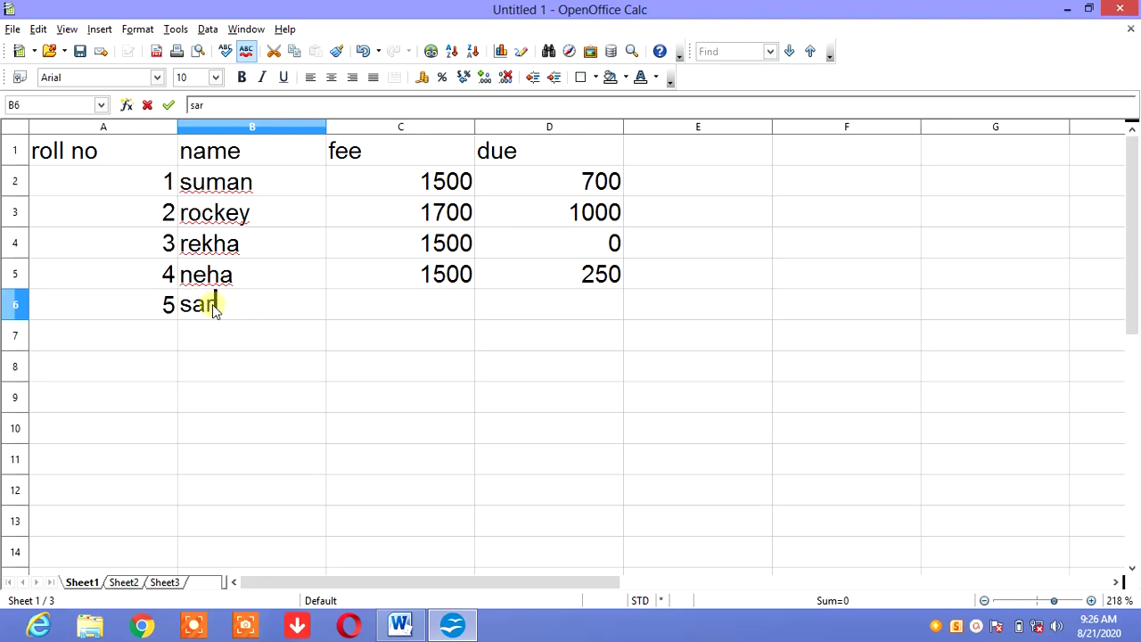
{"action": "type", "text": "oj"}
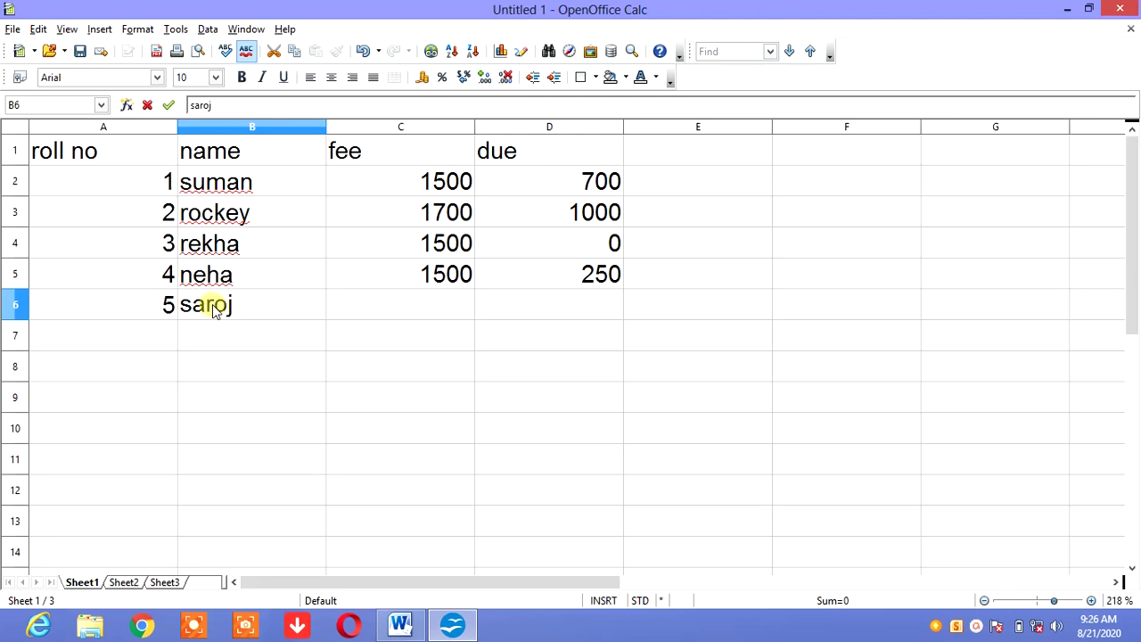
{"action": "left_click", "coordinate": [364, 301]}
{"action": "type", "text": "1500"}
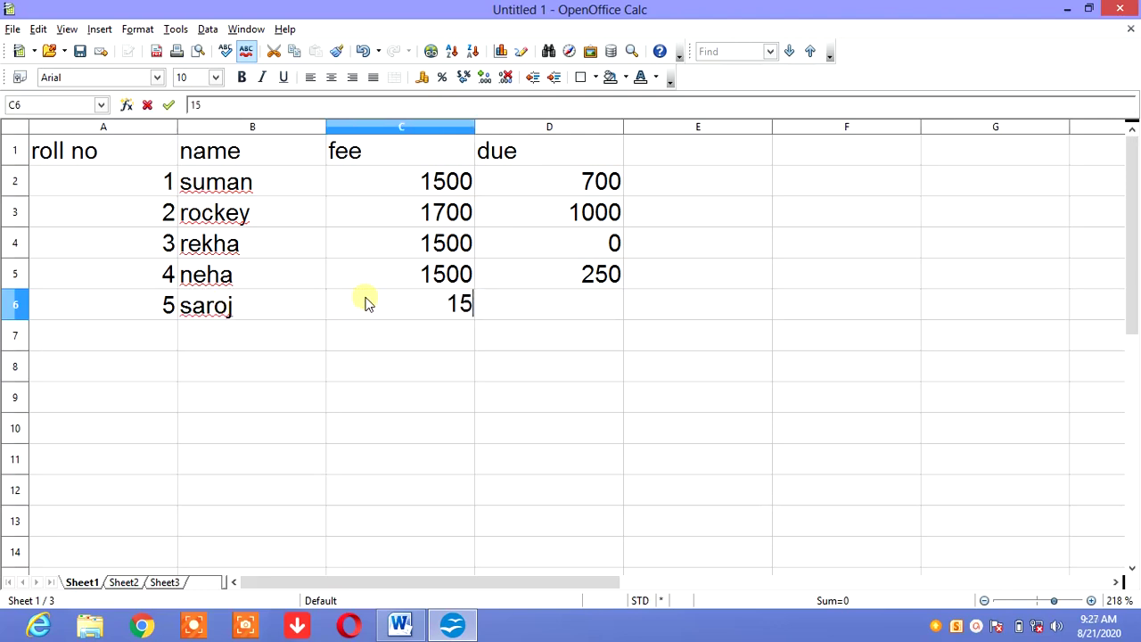
{"action": "left_click", "coordinate": [532, 307]}
{"action": "type", "text": "5"}
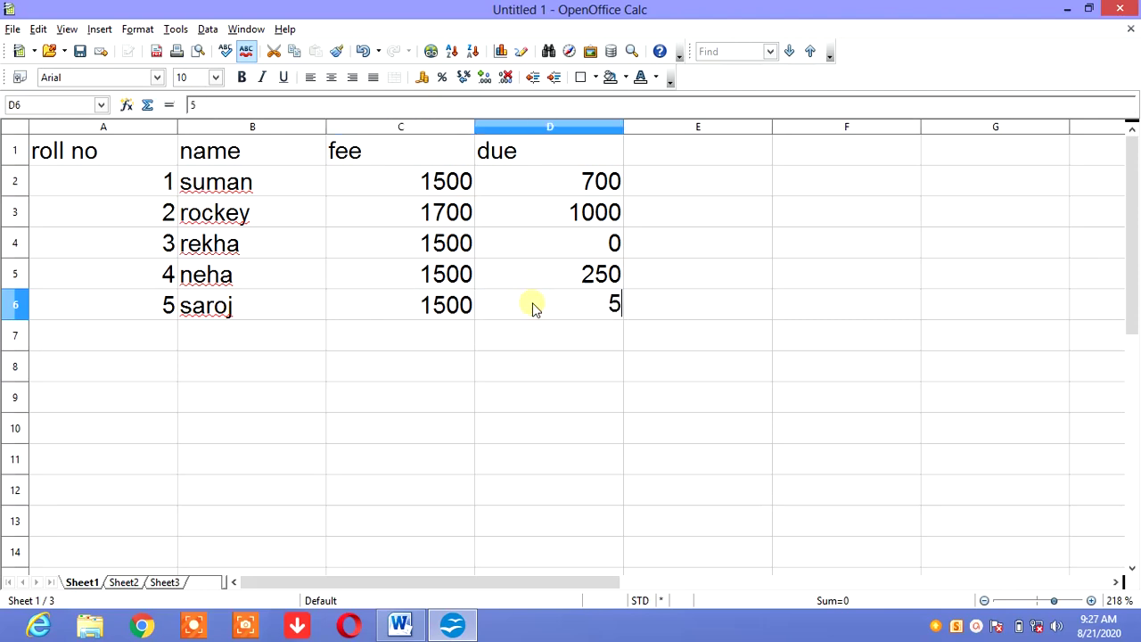
{"action": "type", "text": "00"}
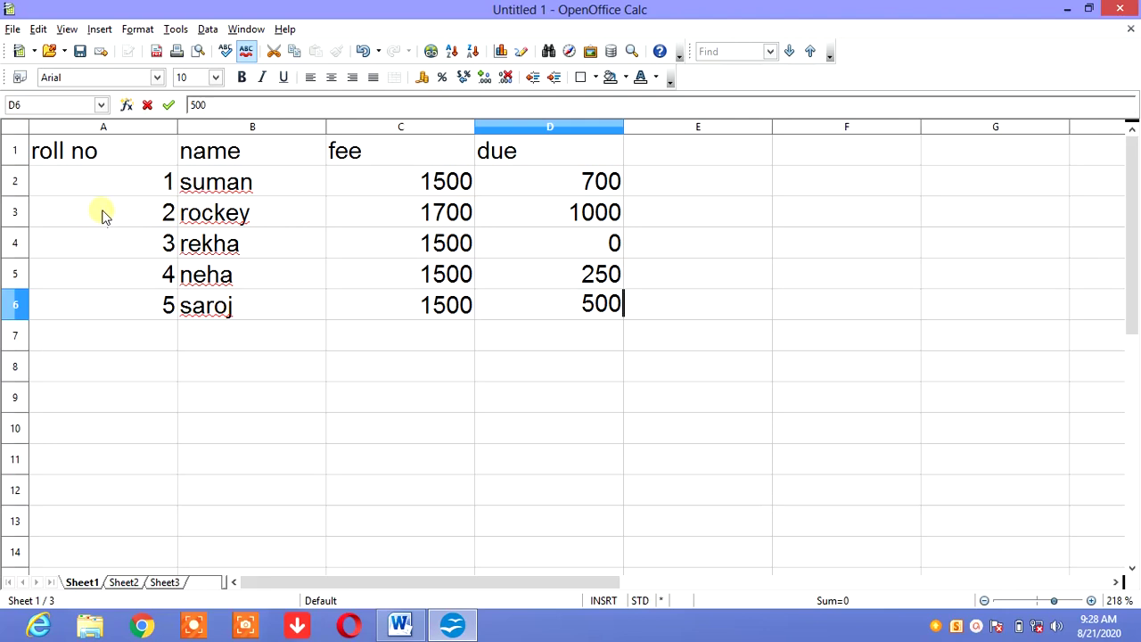
Step: Hide row 3, which holds the record for roll no 2, using cells A3 to D3 as the selection
{"action": "left_click_drag", "start_coordinate": [102, 214], "coordinate": [535, 211]}
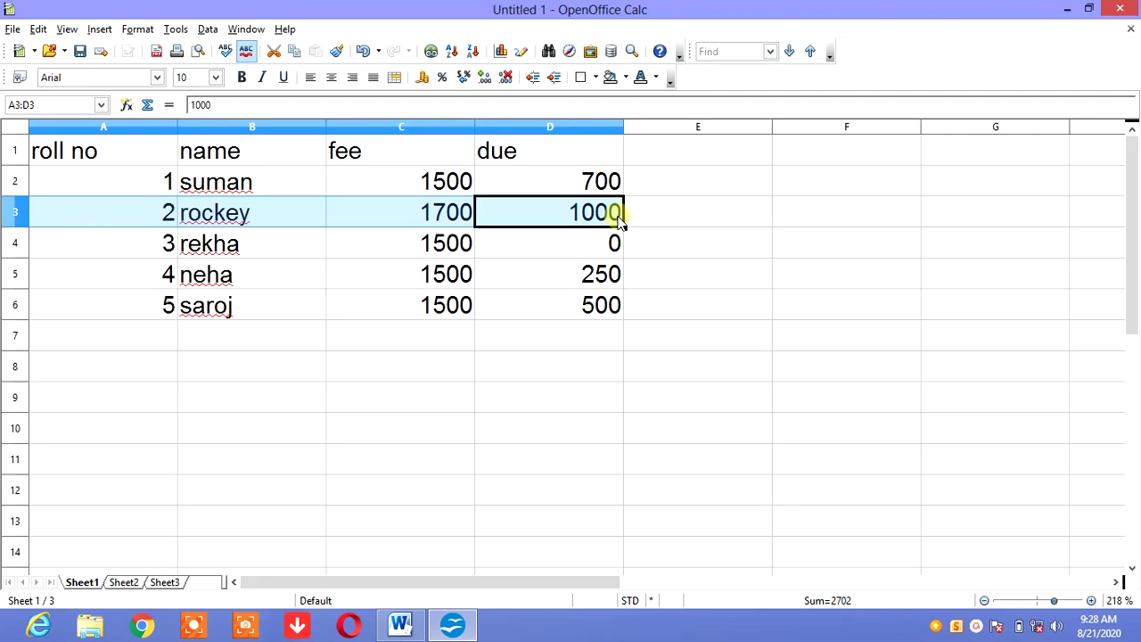
{"action": "left_click", "coordinate": [139, 31]}
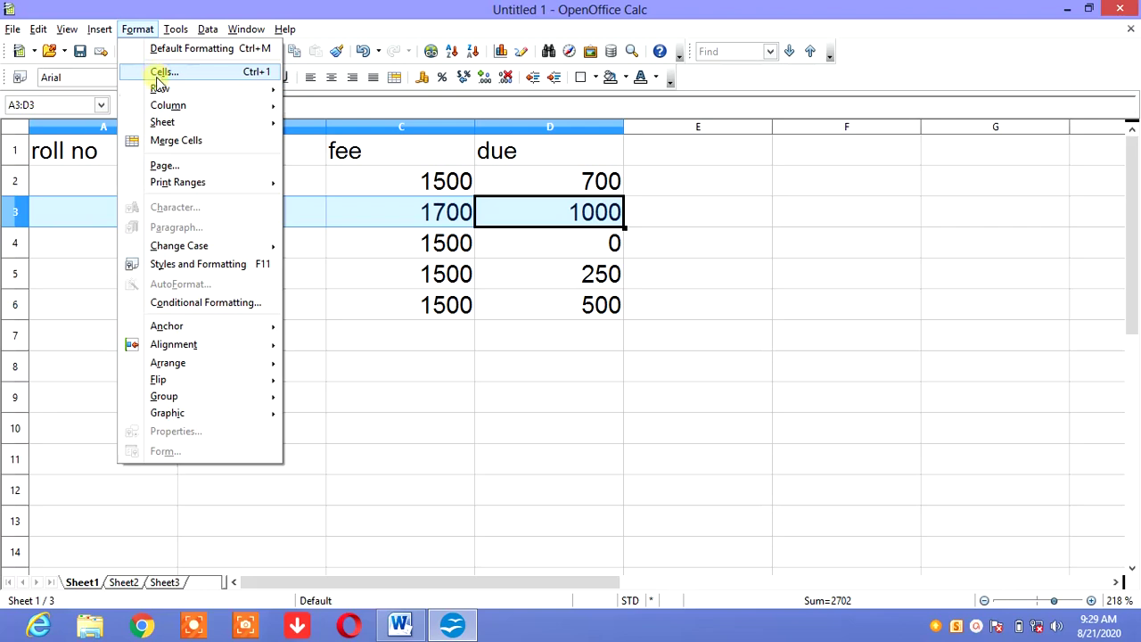
{"action": "mouse_move", "coordinate": [163, 89]}
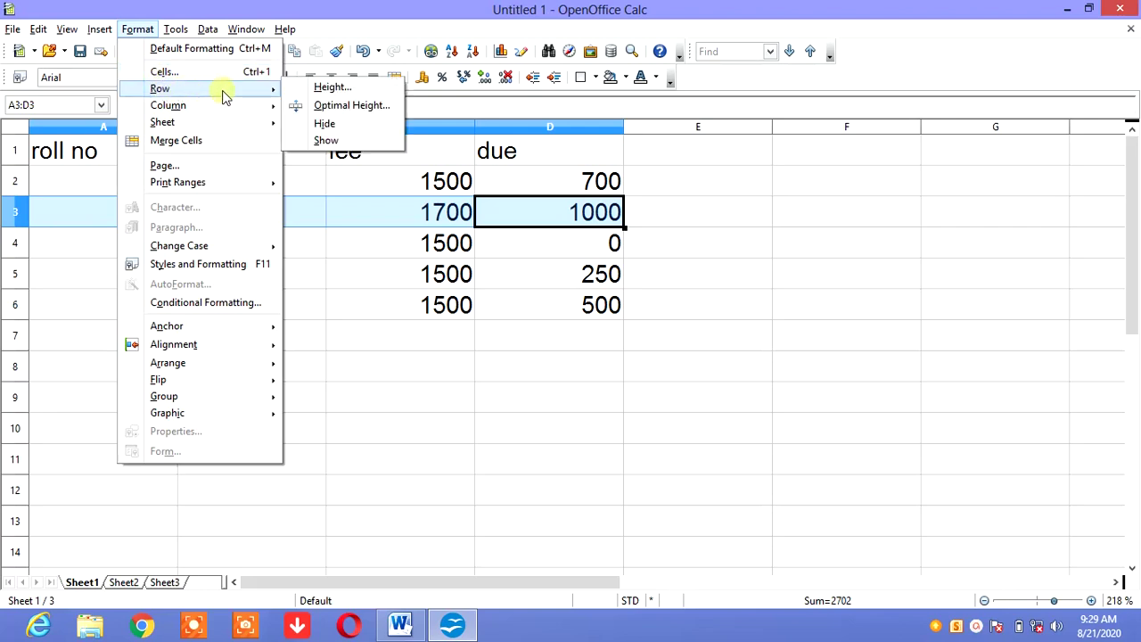
{"action": "left_click", "coordinate": [318, 122]}
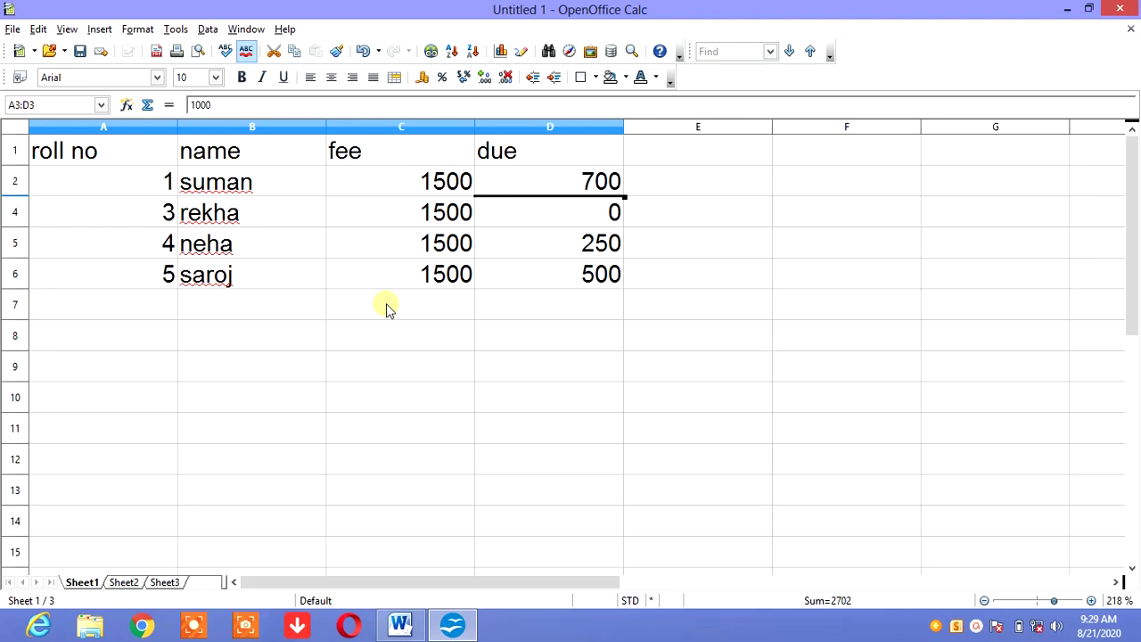
{"action": "left_click", "coordinate": [138, 32]}
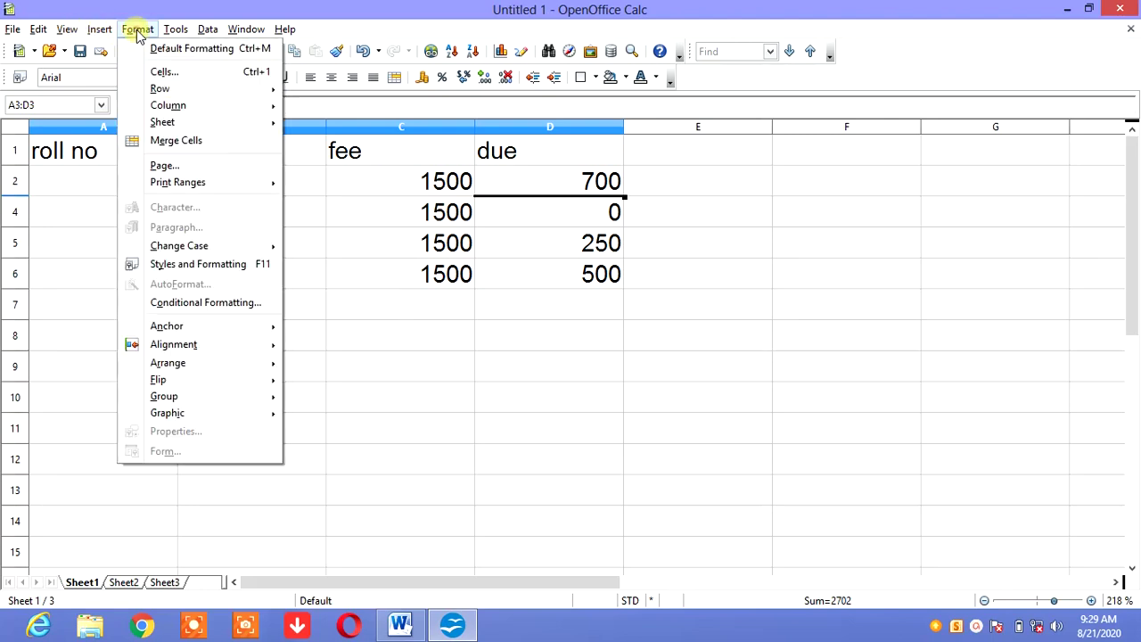
{"action": "mouse_move", "coordinate": [153, 89]}
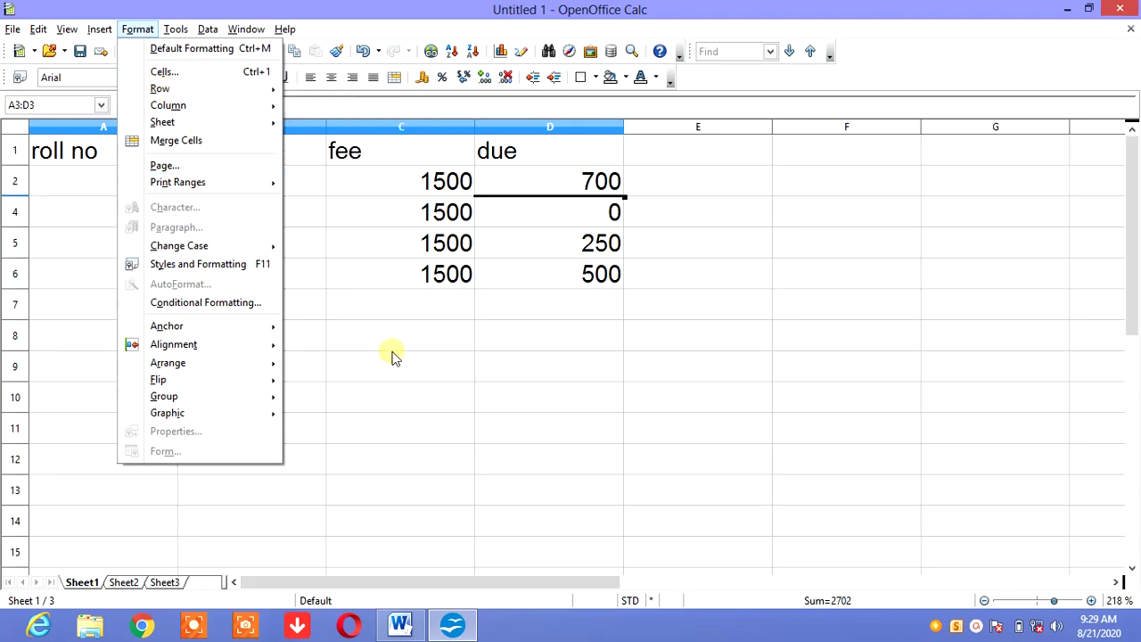
{"action": "left_click", "coordinate": [377, 318]}
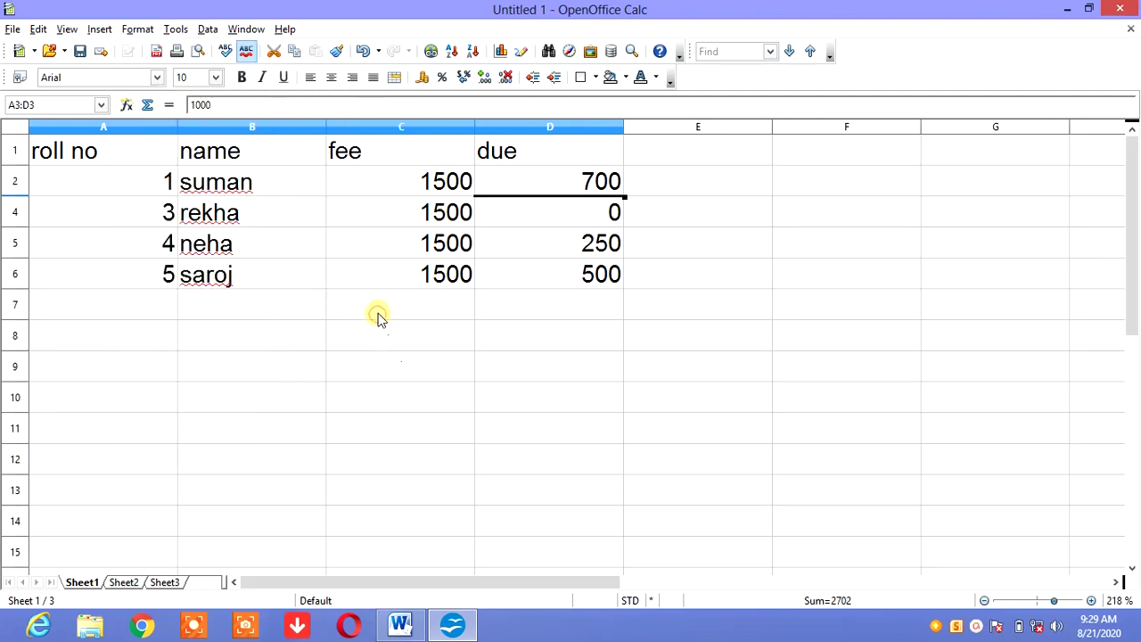
Step: Hide the empty row 7 directly below the student records, with cell B7 selected
{"action": "left_click", "coordinate": [264, 306]}
{"action": "left_click", "coordinate": [137, 29]}
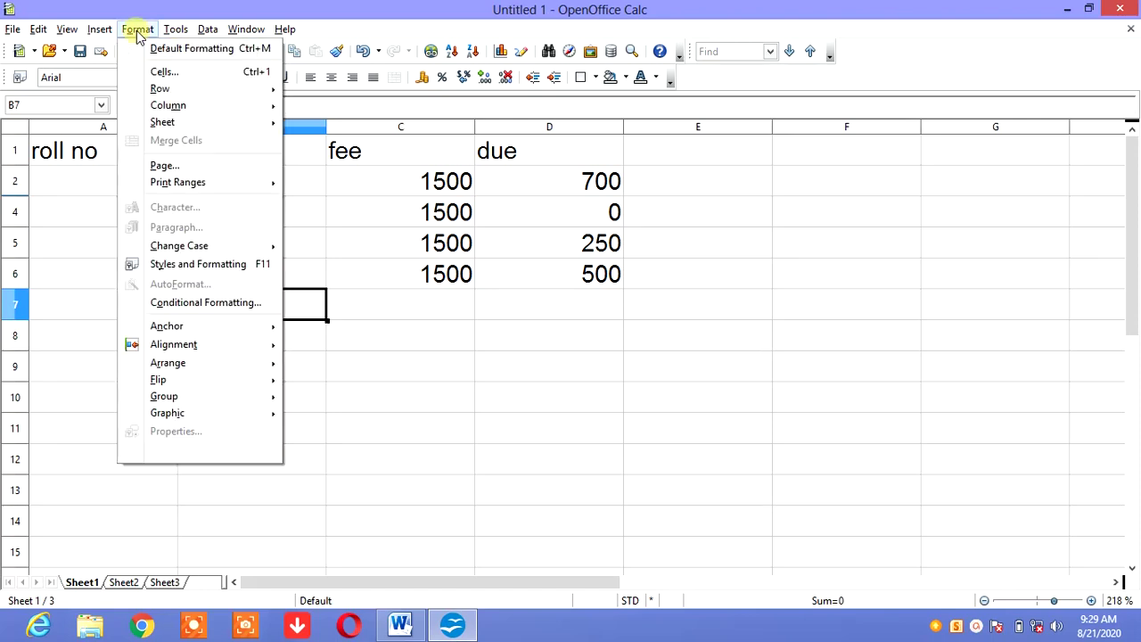
{"action": "mouse_move", "coordinate": [140, 90]}
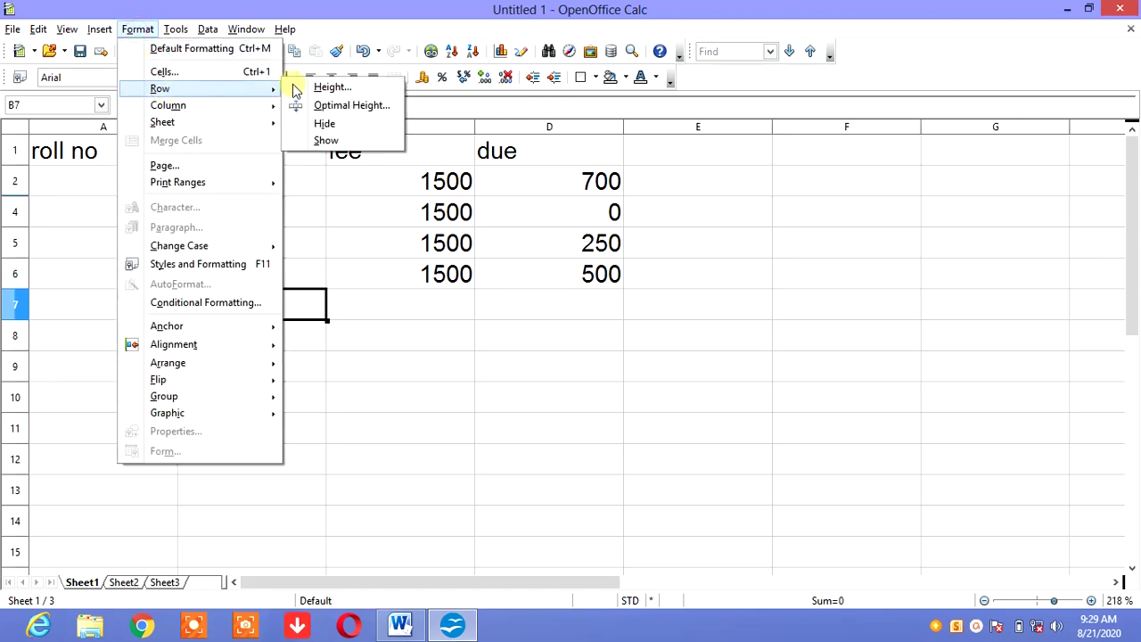
{"action": "left_click", "coordinate": [321, 123]}
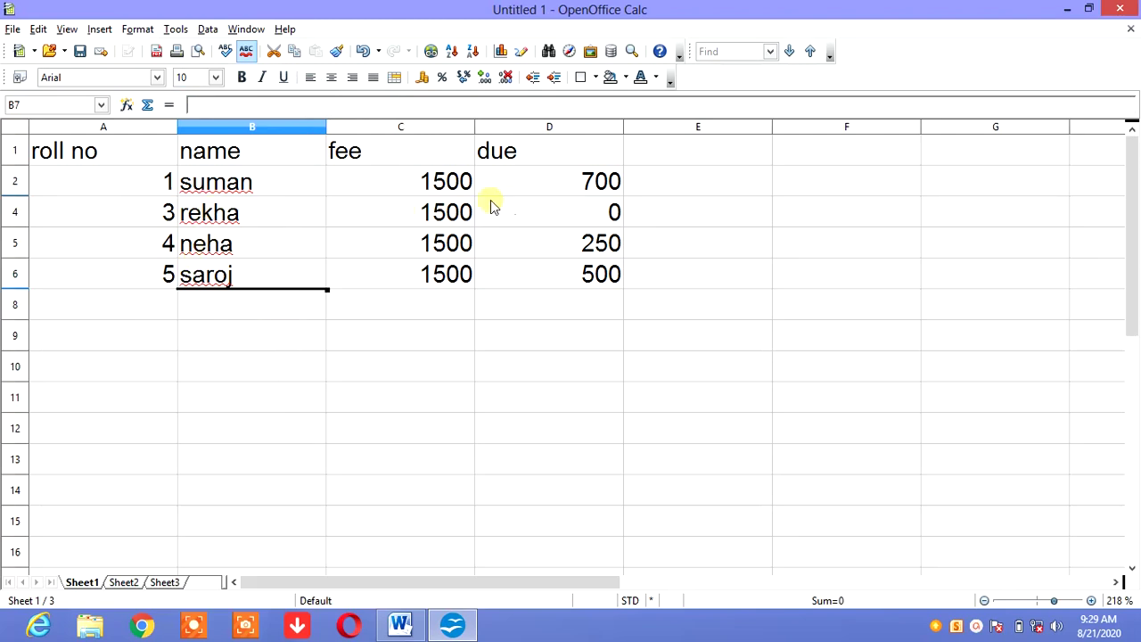
Step: Try to show the hidden row 3 with only cell D4 selected
{"action": "left_click", "coordinate": [516, 206]}
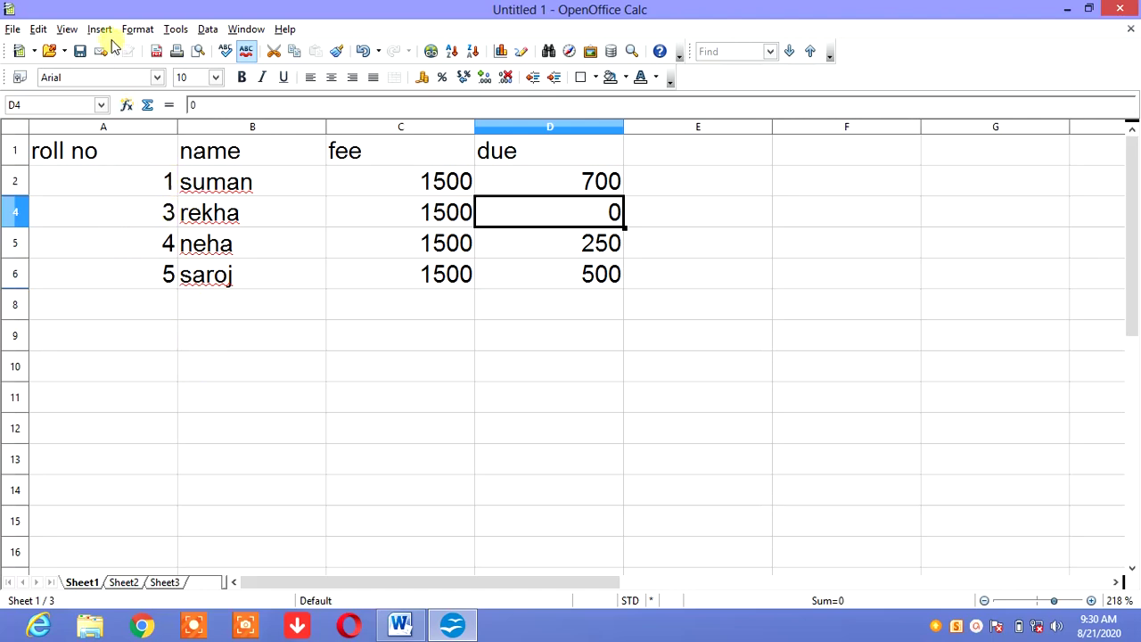
{"action": "left_click", "coordinate": [140, 33]}
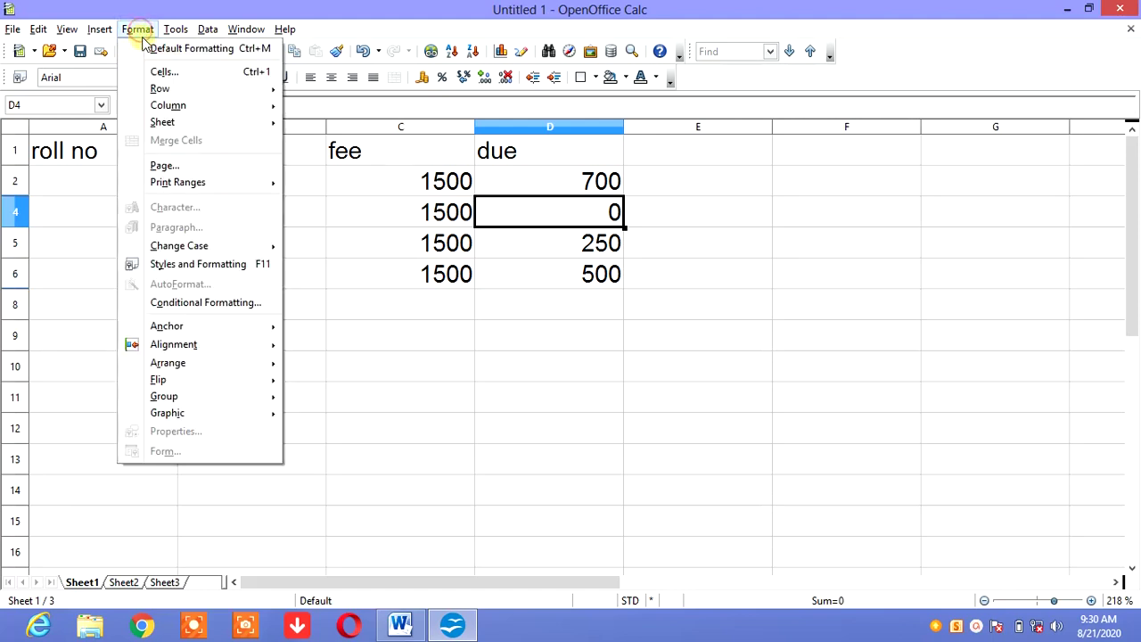
{"action": "mouse_move", "coordinate": [158, 92]}
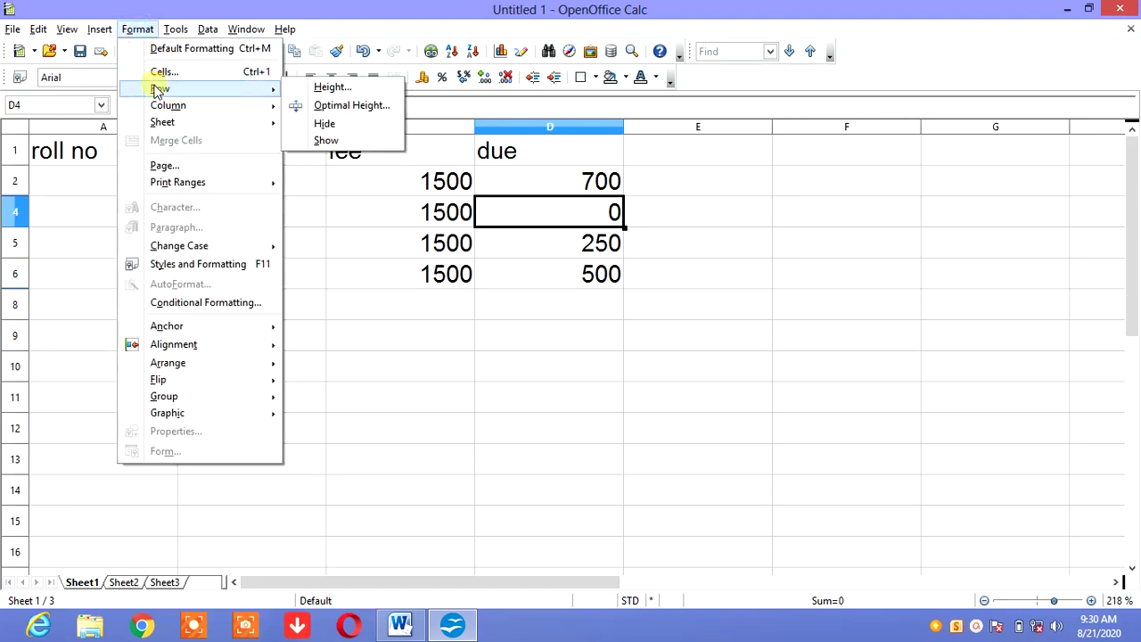
{"action": "left_click", "coordinate": [325, 140]}
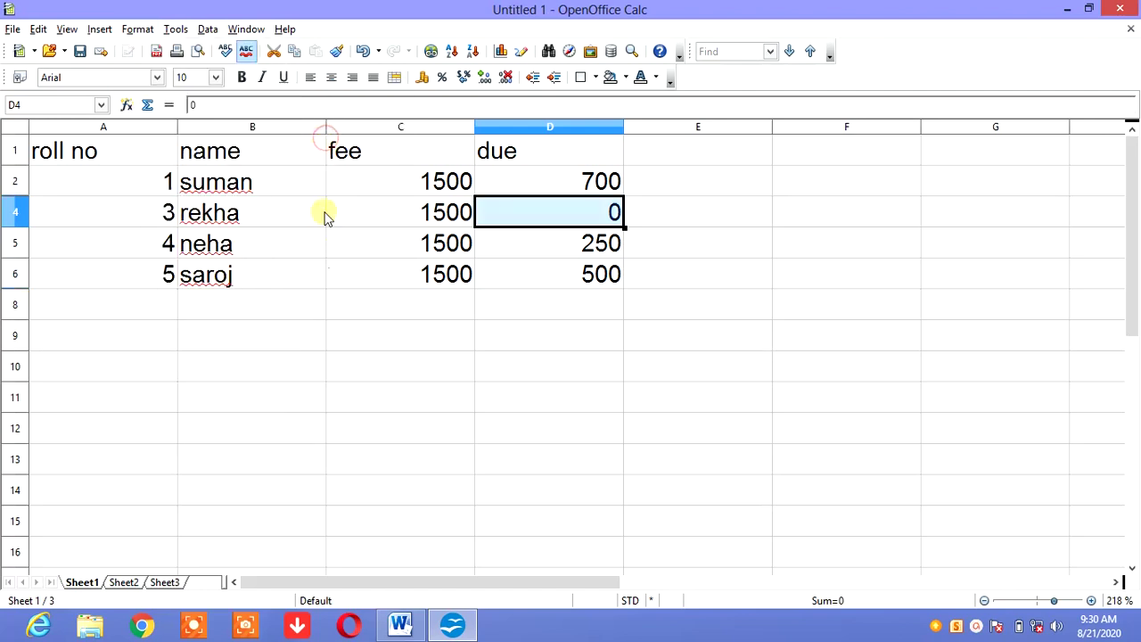
Step: Try to show the hidden row 7 with only cell B8 selected, and clear the selection highlight
{"action": "left_click", "coordinate": [200, 315]}
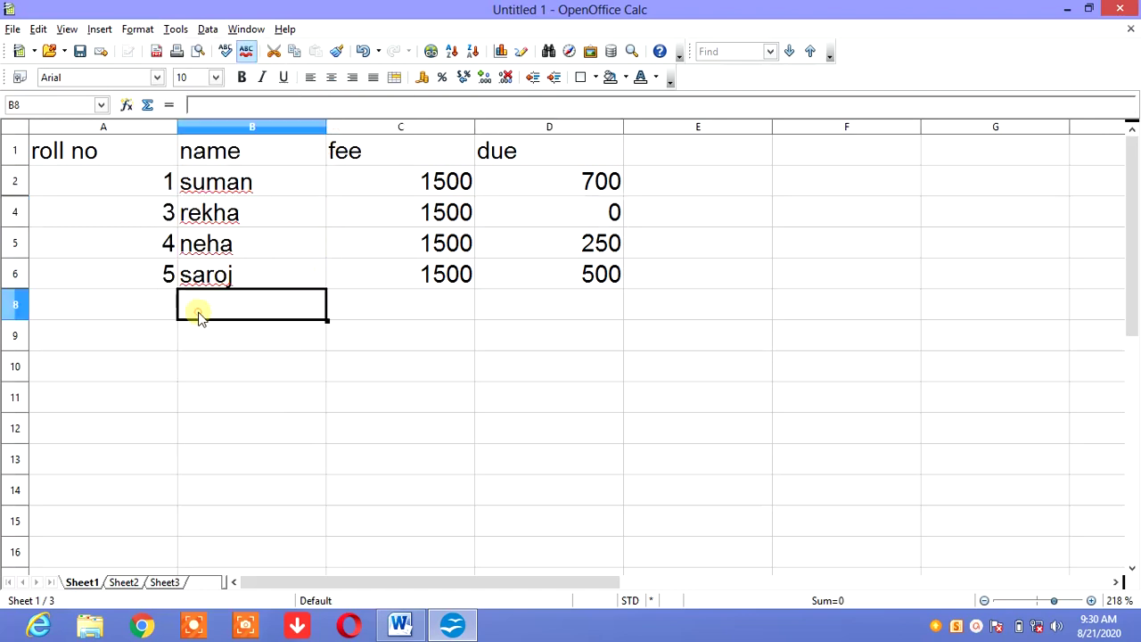
{"action": "left_click", "coordinate": [139, 31]}
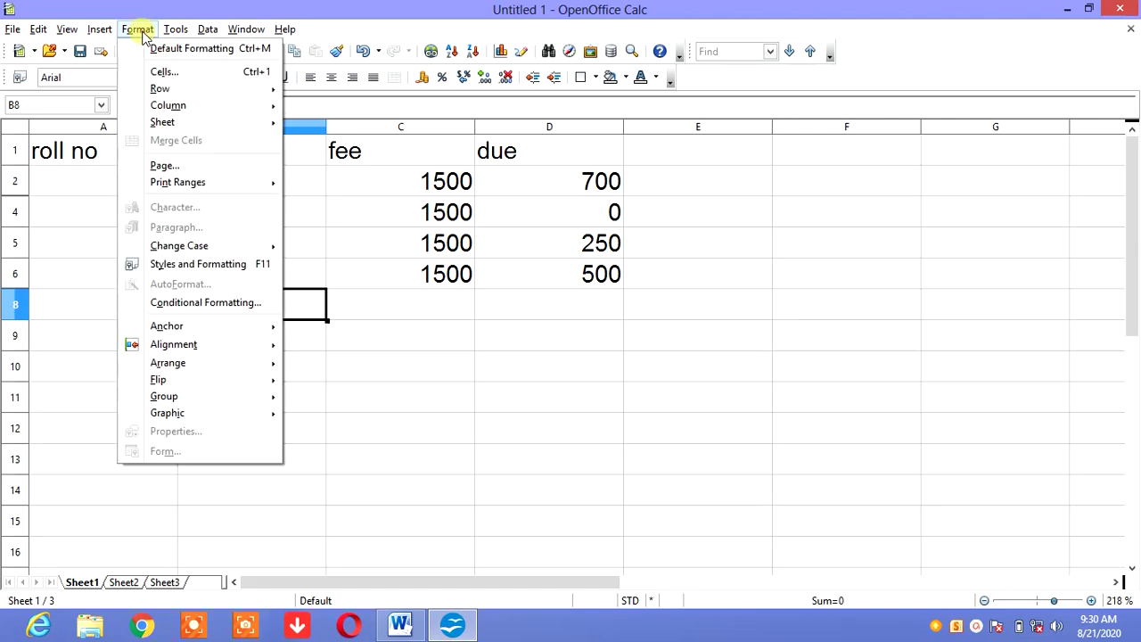
{"action": "mouse_move", "coordinate": [161, 90]}
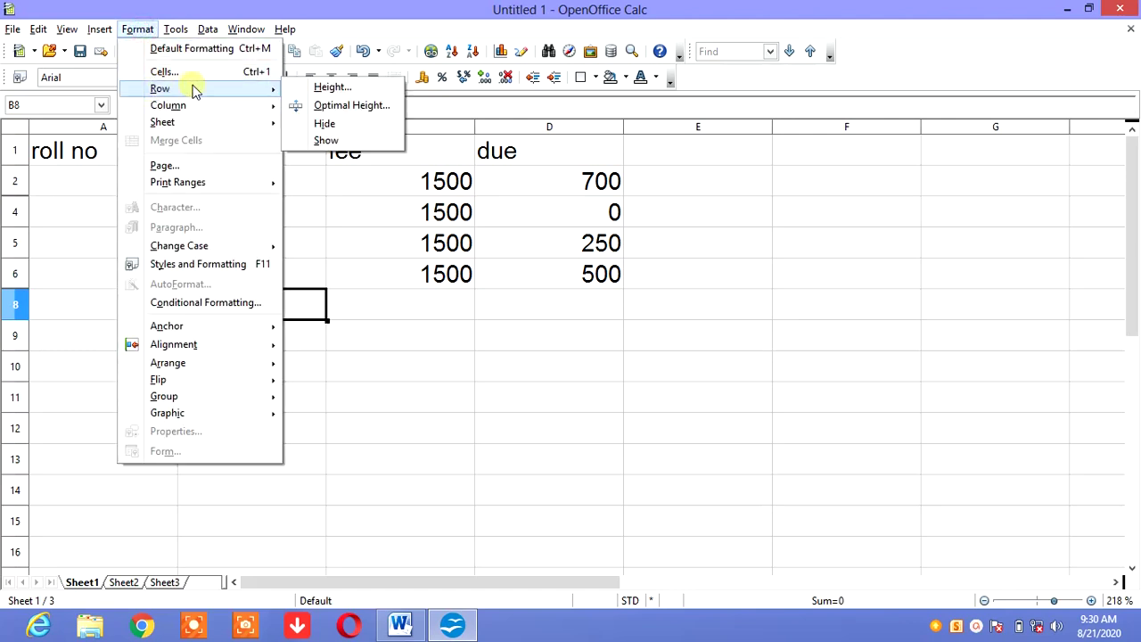
{"action": "left_click", "coordinate": [300, 140]}
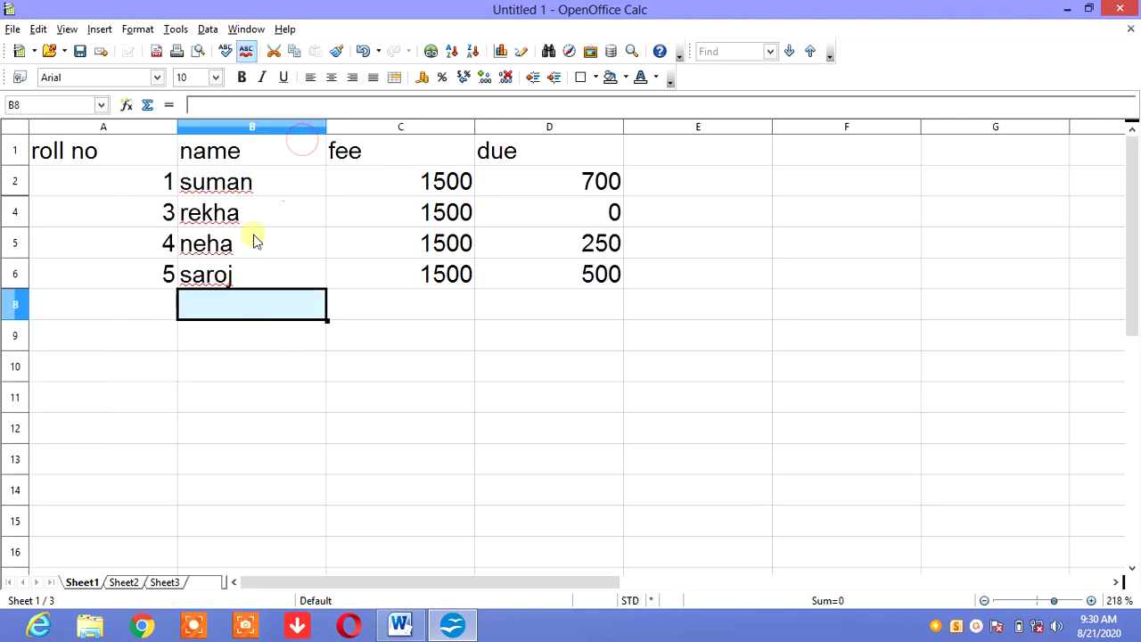
{"action": "left_click", "coordinate": [389, 318]}
{"action": "left_click", "coordinate": [207, 309]}
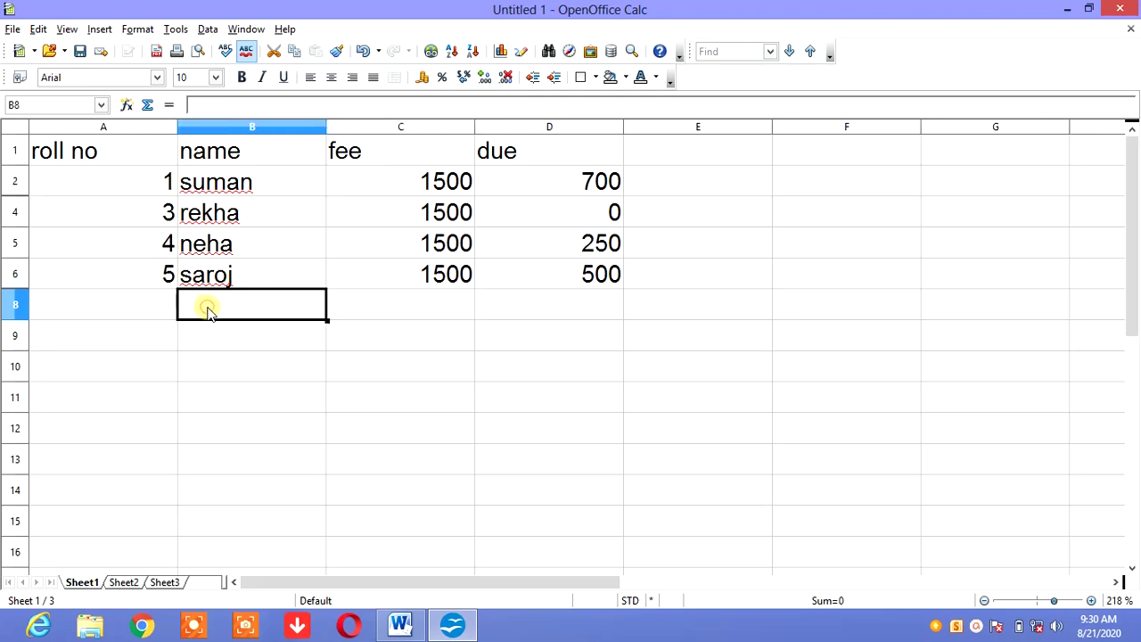
{"action": "left_click", "coordinate": [354, 182]}
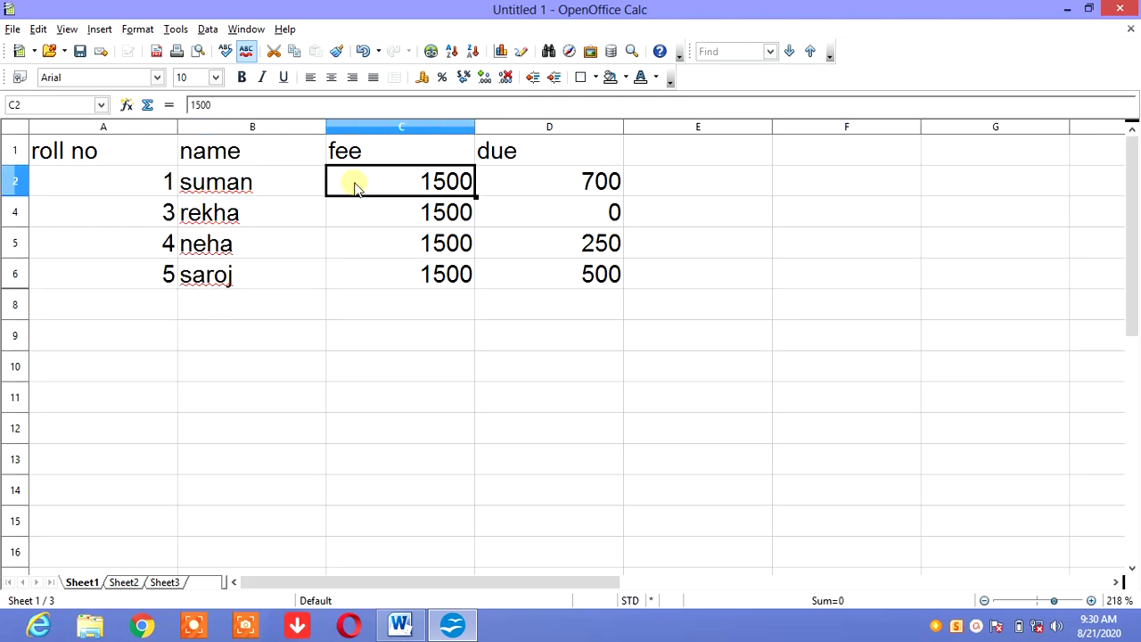
{"action": "left_click", "coordinate": [299, 374]}
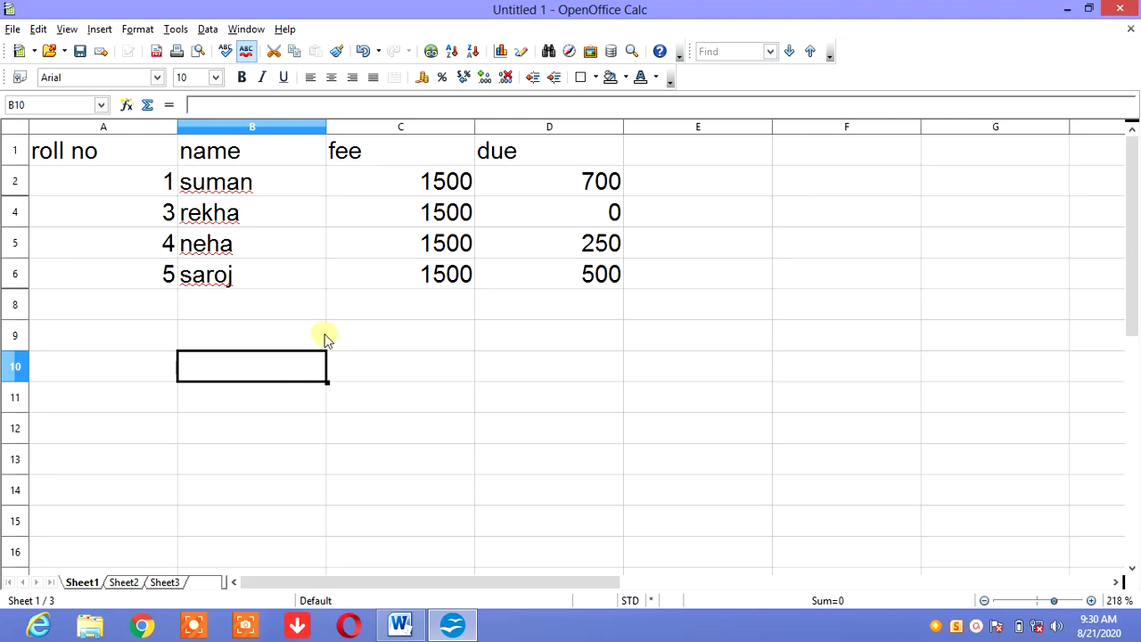
{"action": "left_click", "coordinate": [227, 307]}
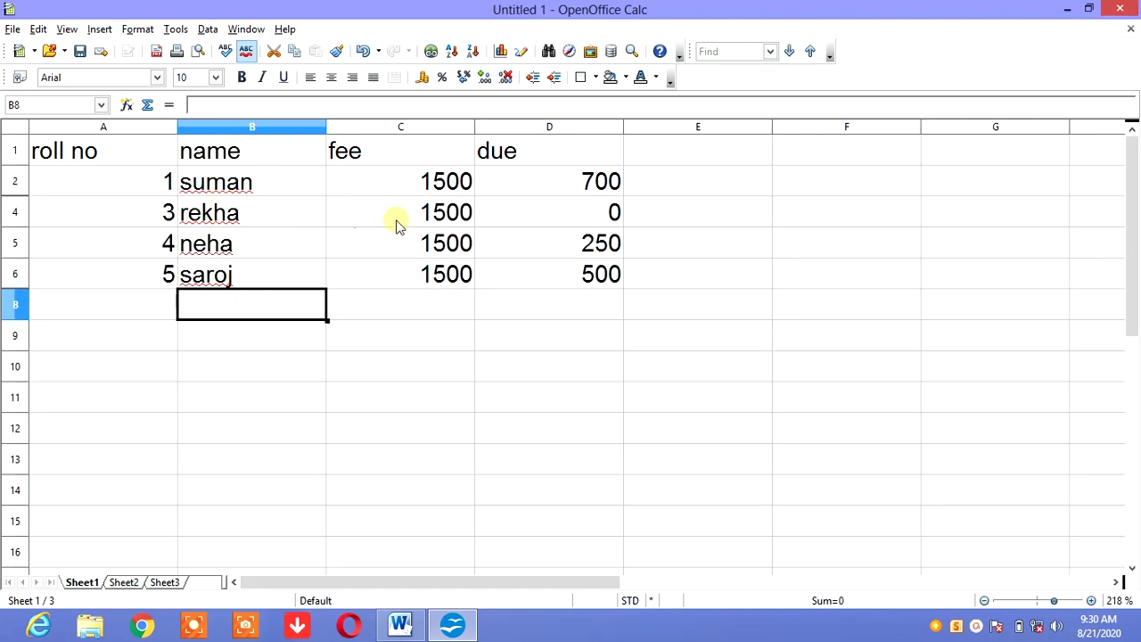
Step: Hide column D, which holds the due amounts, using cells D1 to D6 as the selection
{"action": "left_click_drag", "start_coordinate": [545, 151], "coordinate": [541, 279]}
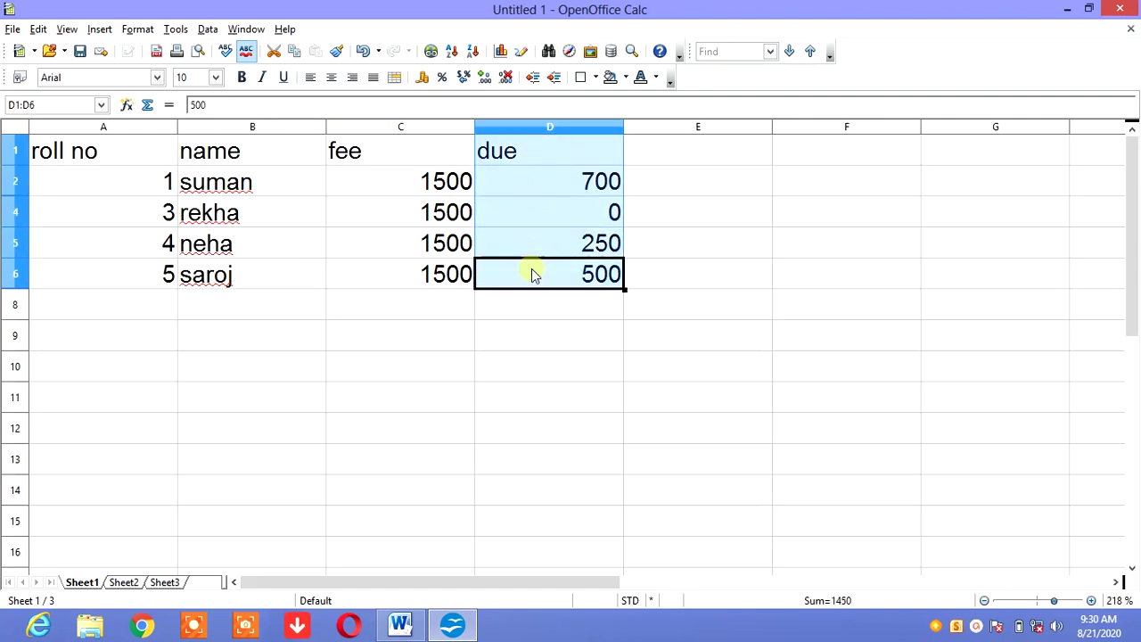
{"action": "left_click", "coordinate": [138, 30]}
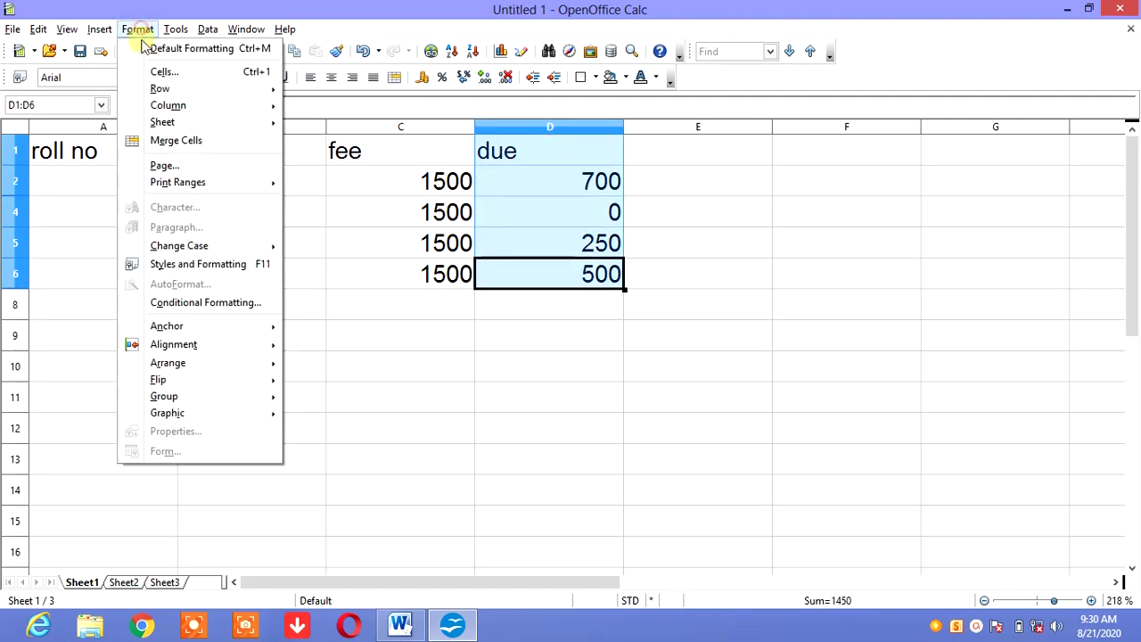
{"action": "mouse_move", "coordinate": [152, 106]}
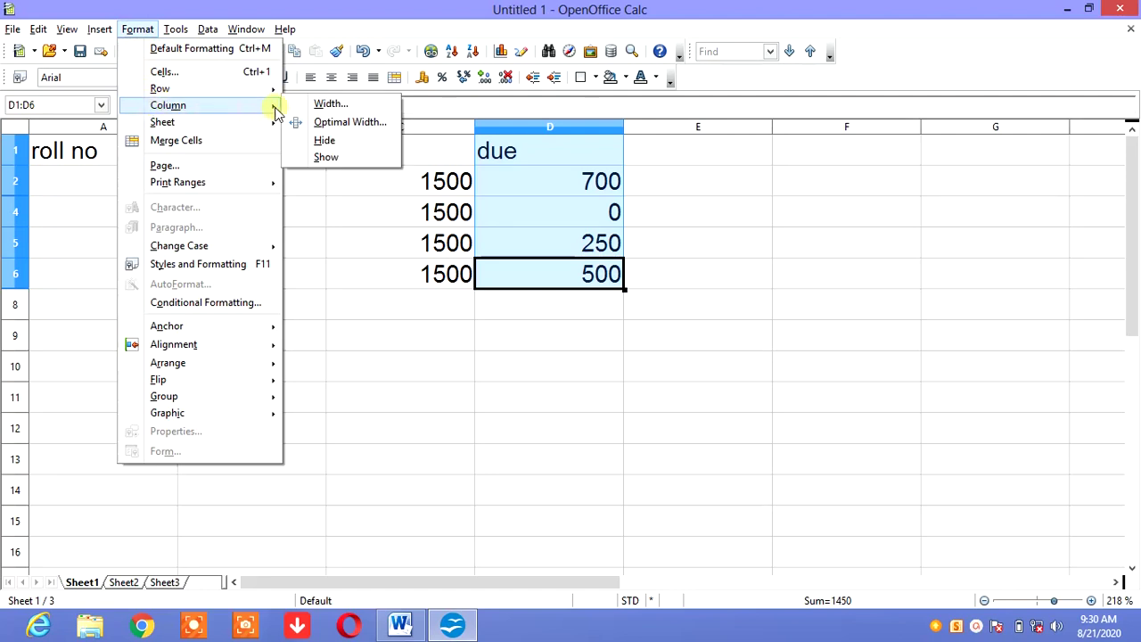
{"action": "left_click", "coordinate": [326, 143]}
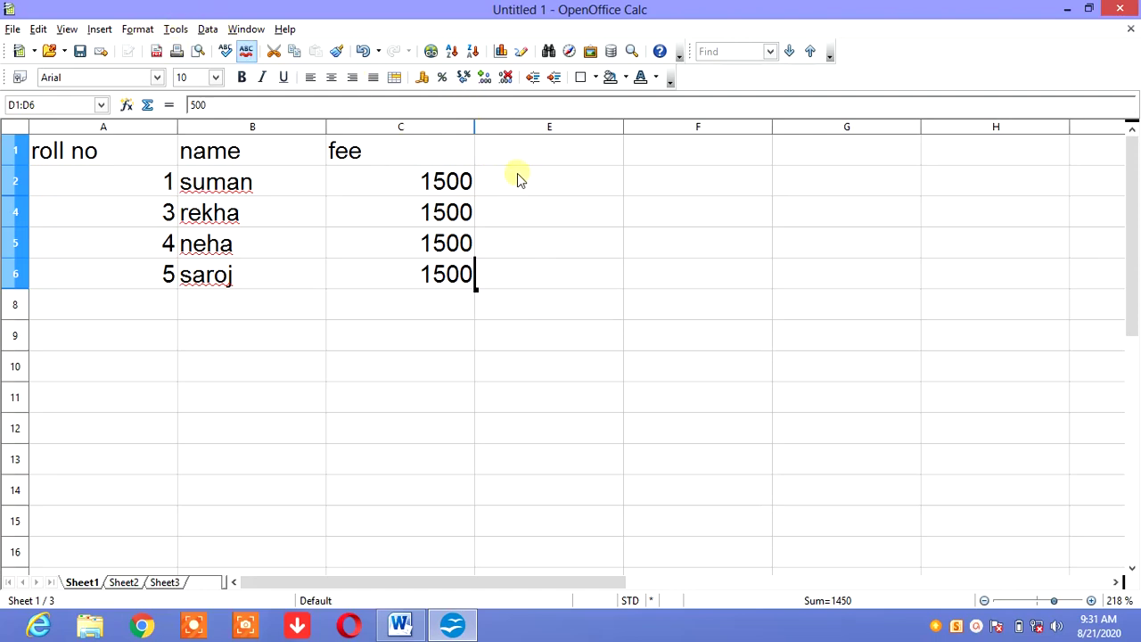
Step: Try to show the hidden column D with only cells E2 to E6 selected, and clear the selection highlight
{"action": "left_click_drag", "start_coordinate": [517, 174], "coordinate": [528, 280]}
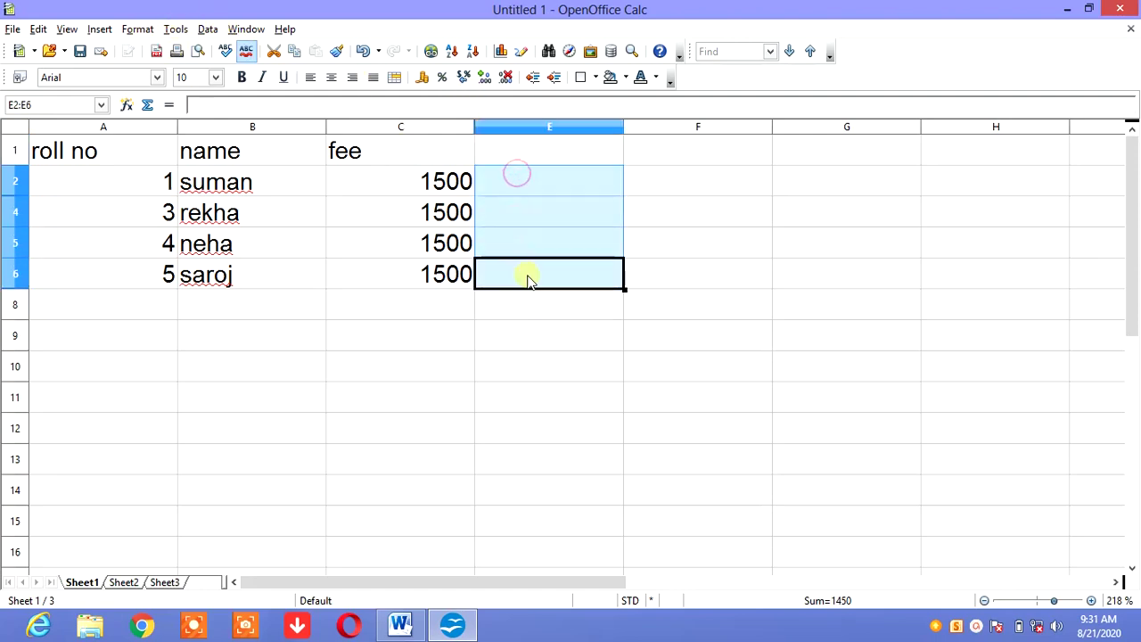
{"action": "left_click", "coordinate": [138, 29]}
{"action": "mouse_move", "coordinate": [143, 105]}
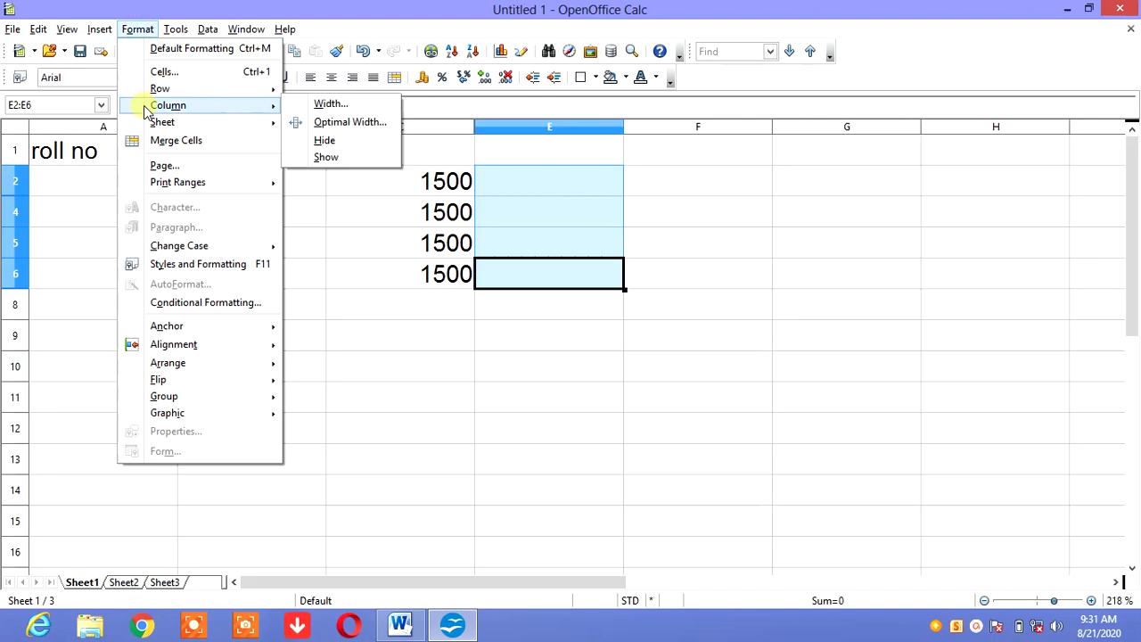
{"action": "left_click", "coordinate": [319, 153]}
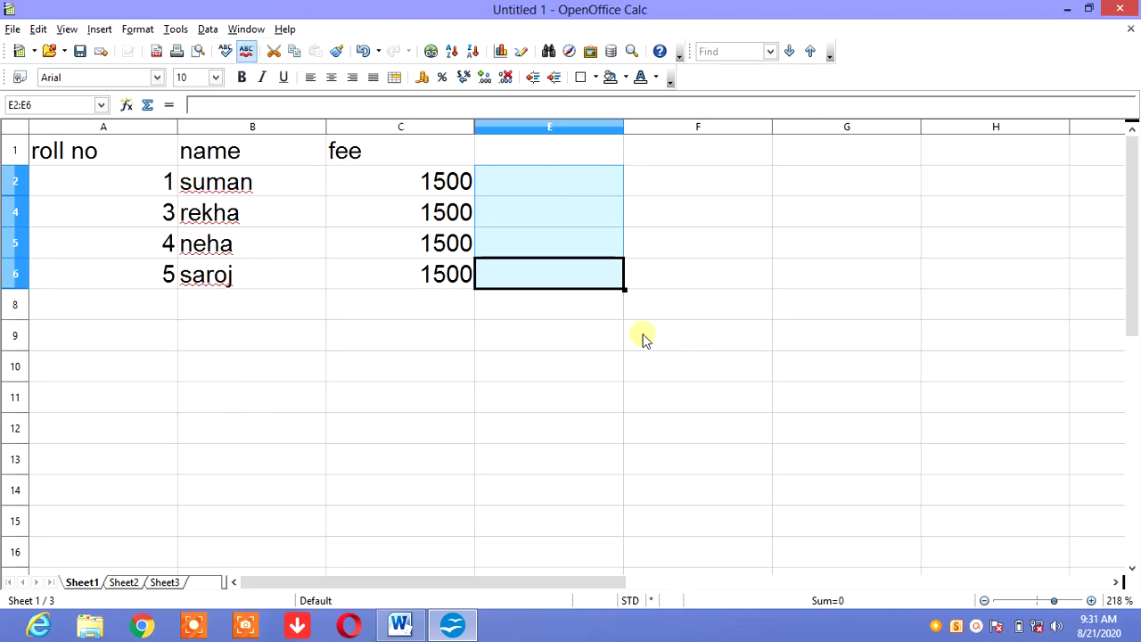
{"action": "left_click", "coordinate": [558, 350]}
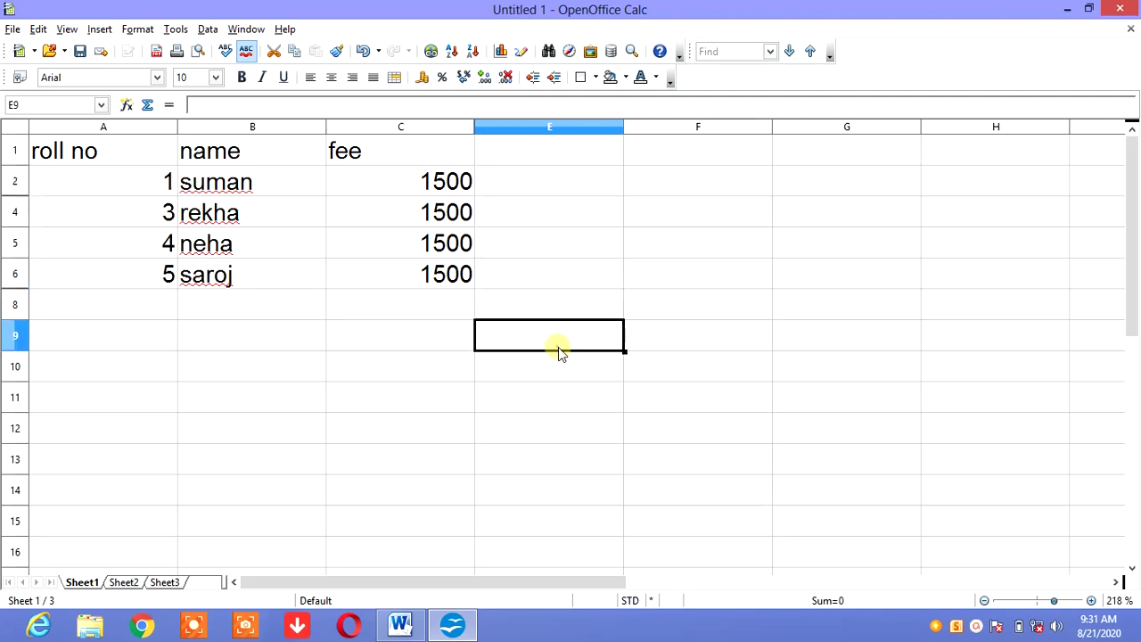
{"action": "left_click", "coordinate": [556, 184]}
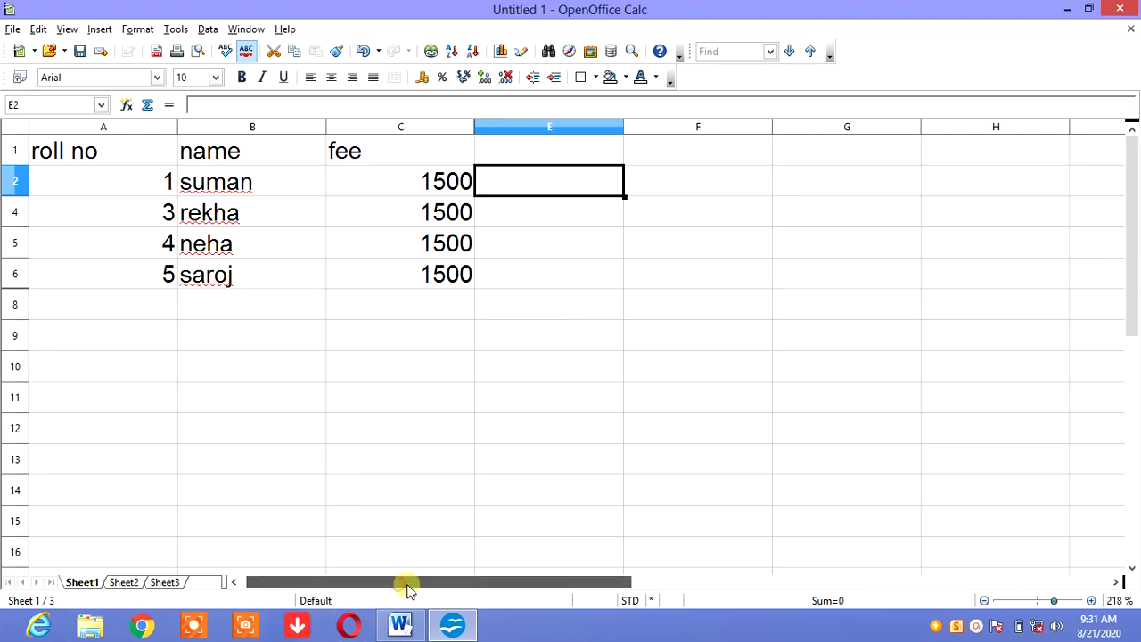
{"action": "left_click_drag", "start_coordinate": [407, 585], "coordinate": [381, 589]}
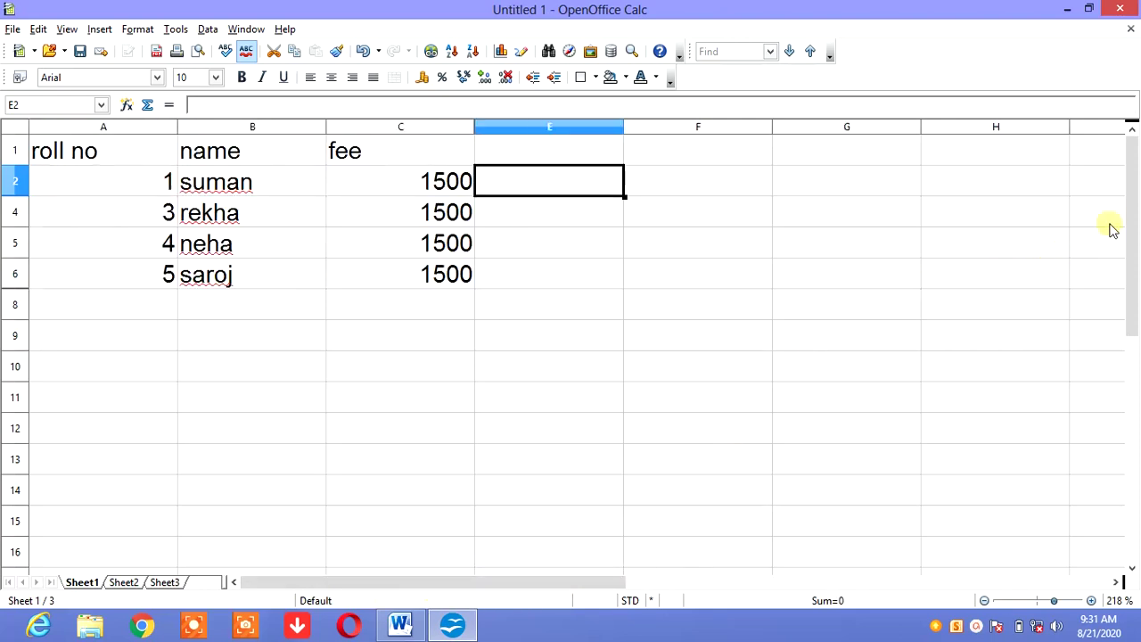
{"action": "mouse_move", "coordinate": [1131, 229]}
{"action": "left_mouse_down"}
{"action": "mouse_move", "coordinate": [1138, 449]}
{"action": "mouse_move", "coordinate": [1138, 230]}
{"action": "left_mouse_up"}
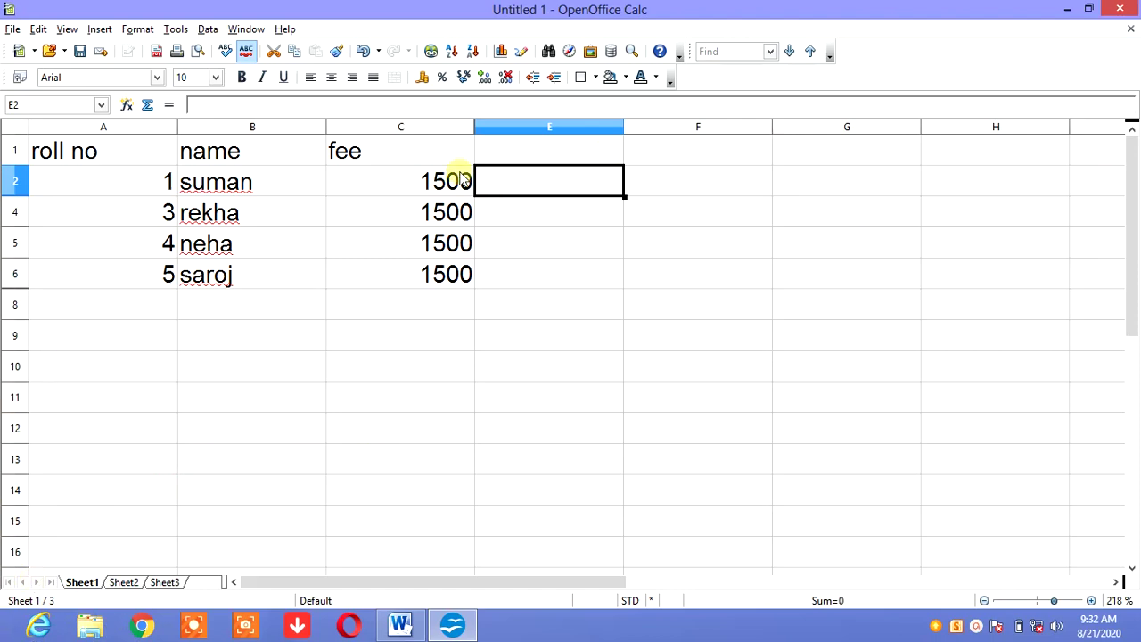
{"action": "left_click", "coordinate": [130, 153]}
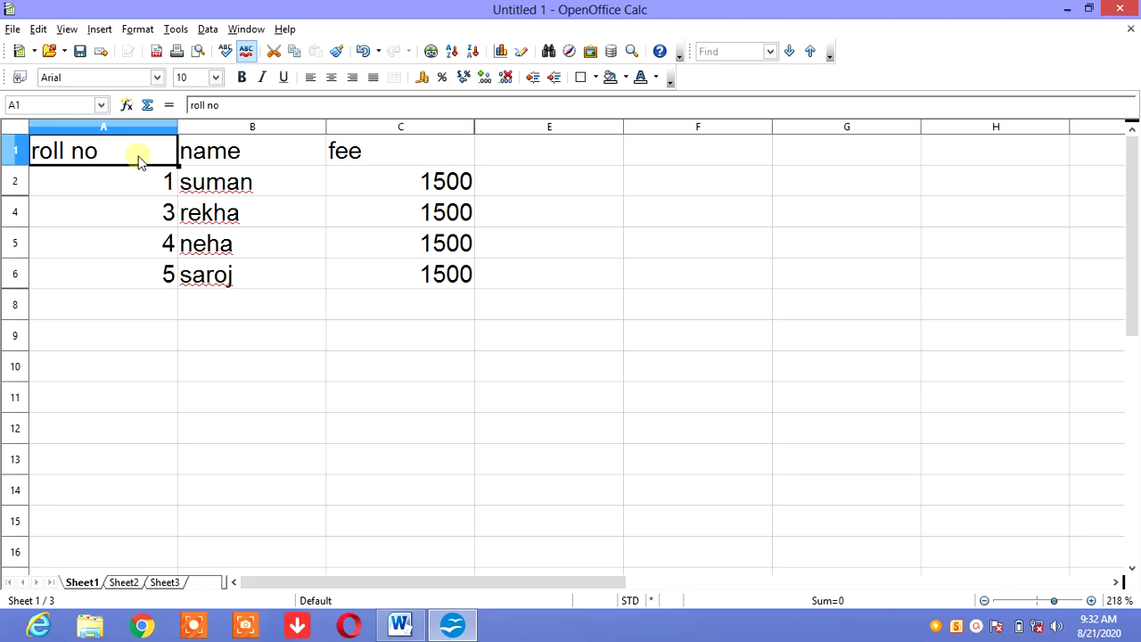
{"action": "key", "text": "shift+Down"}
{"action": "left_click", "coordinate": [118, 306]}
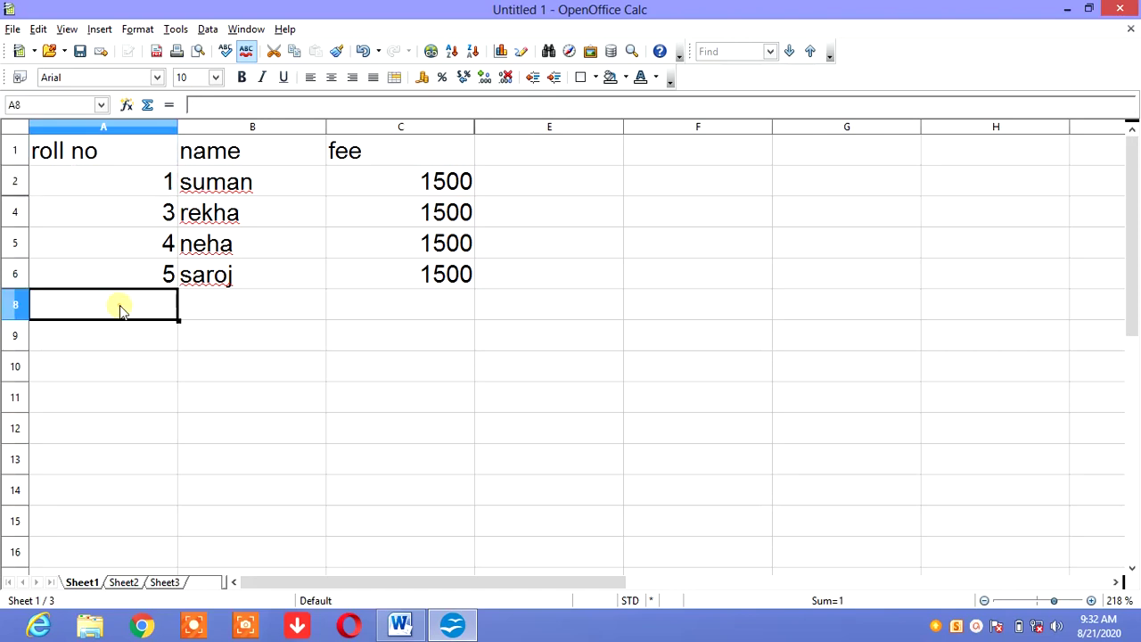
Step: Try to freeze the sheet with header cell A1 selected, and check whether the heading row stays in place
{"action": "left_click", "coordinate": [115, 152]}
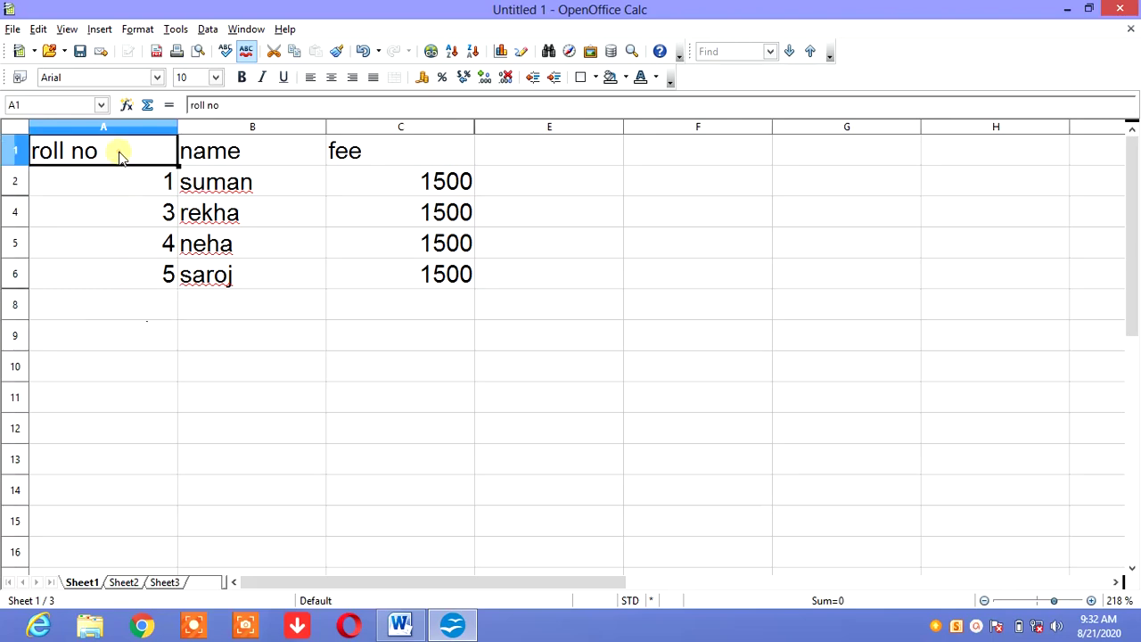
{"action": "left_click", "coordinate": [247, 29]}
{"action": "left_click", "coordinate": [263, 113]}
{"action": "scroll", "coordinate": [297, 438], "scroll_direction": "down", "scroll_amount": 6}
{"action": "scroll", "coordinate": [301, 438], "scroll_direction": "down", "scroll_amount": 17}
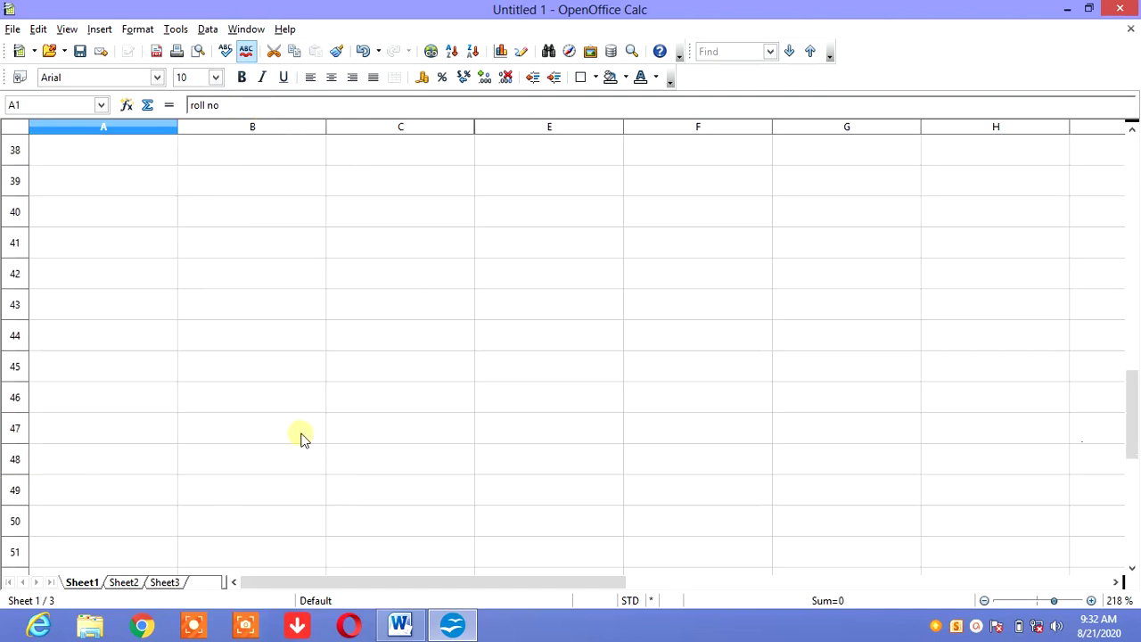
{"action": "scroll", "coordinate": [300, 438], "scroll_direction": "up", "scroll_amount": 3}
{"action": "scroll", "coordinate": [301, 437], "scroll_direction": "up", "scroll_amount": 19}
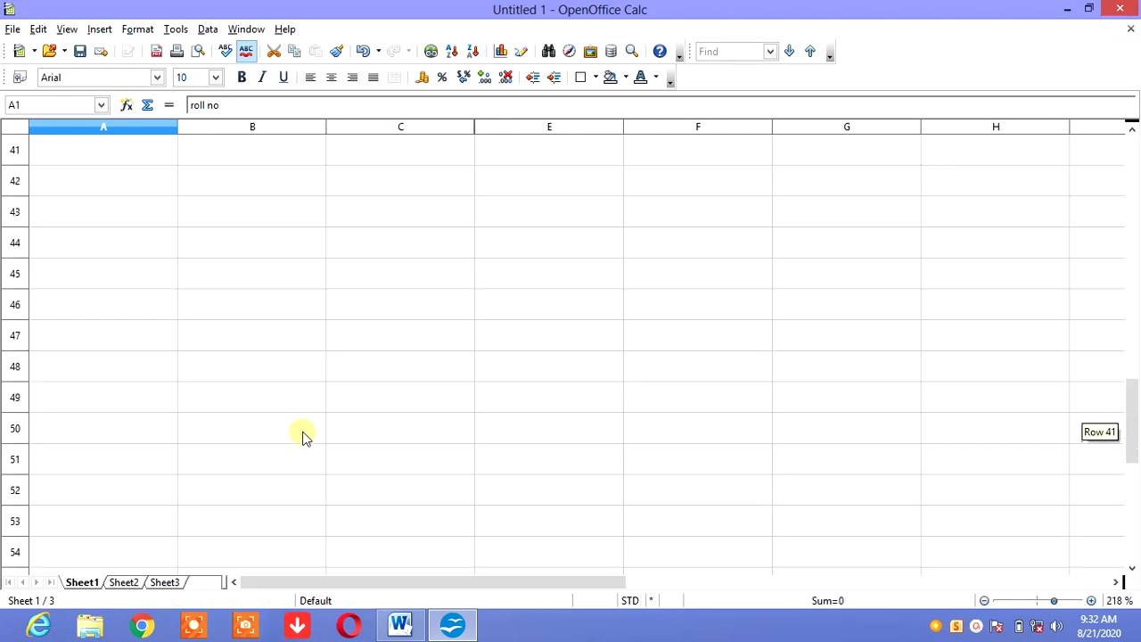
{"action": "scroll", "coordinate": [302, 438], "scroll_direction": "up", "scroll_amount": 2}
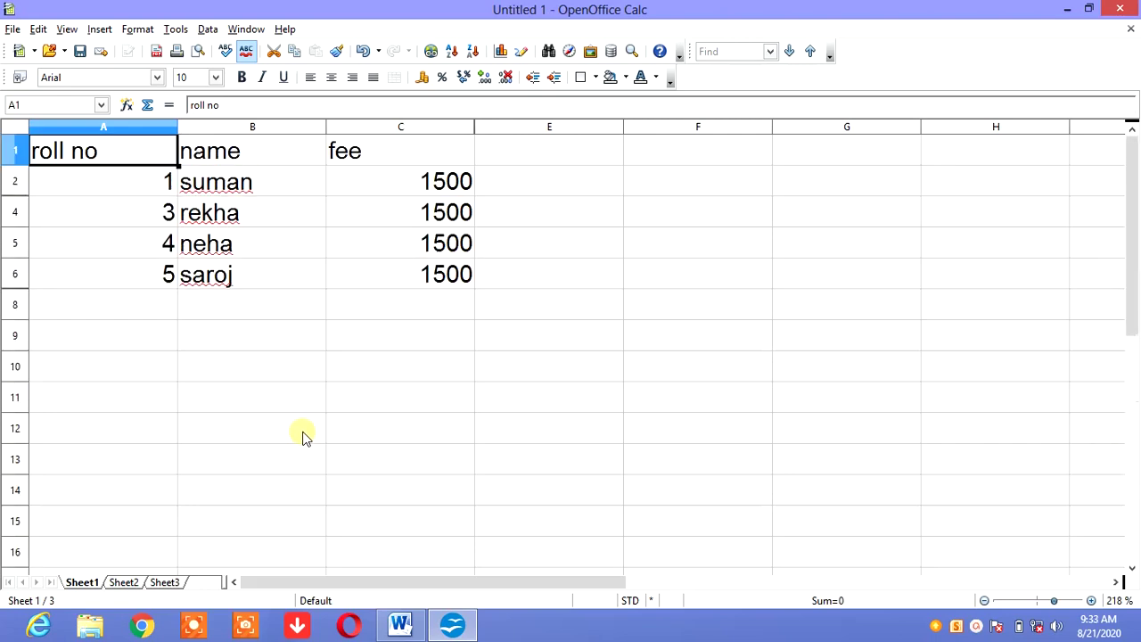
Step: Freeze the sheet at cell B8 so the student records and the roll no column stay fixed, and remove the freeze
{"action": "left_click", "coordinate": [209, 308]}
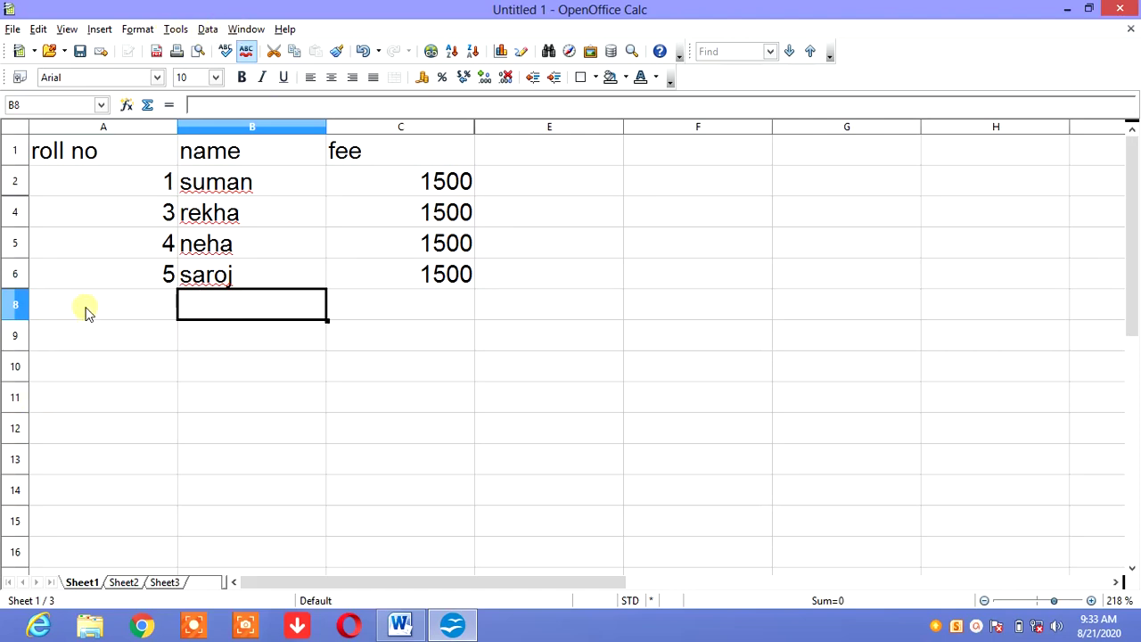
{"action": "left_click", "coordinate": [239, 29]}
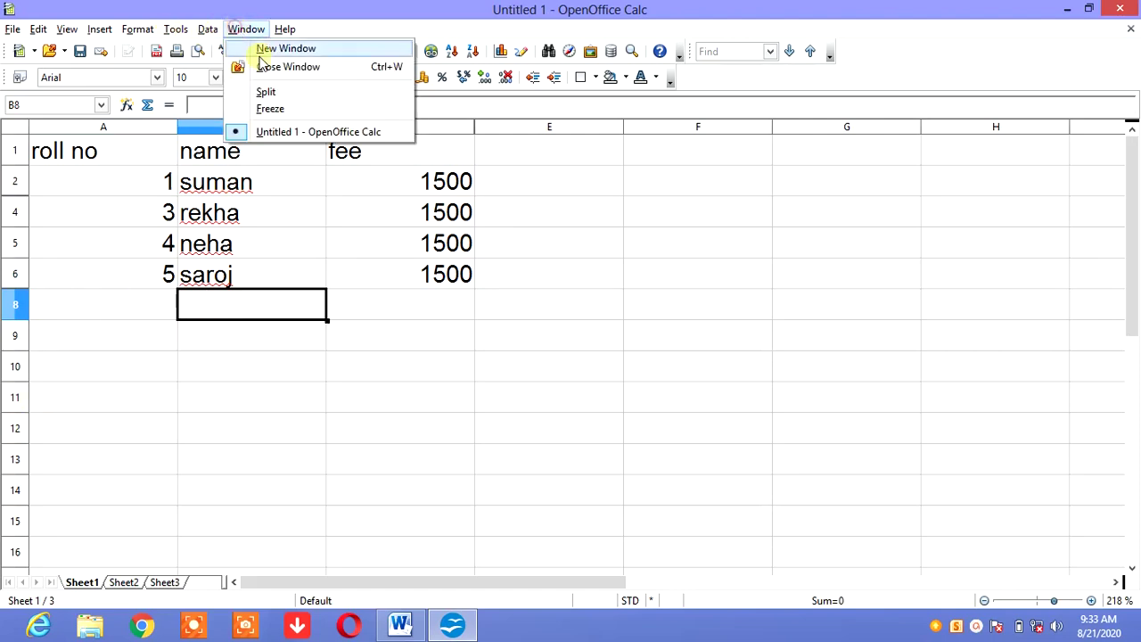
{"action": "left_click", "coordinate": [270, 107]}
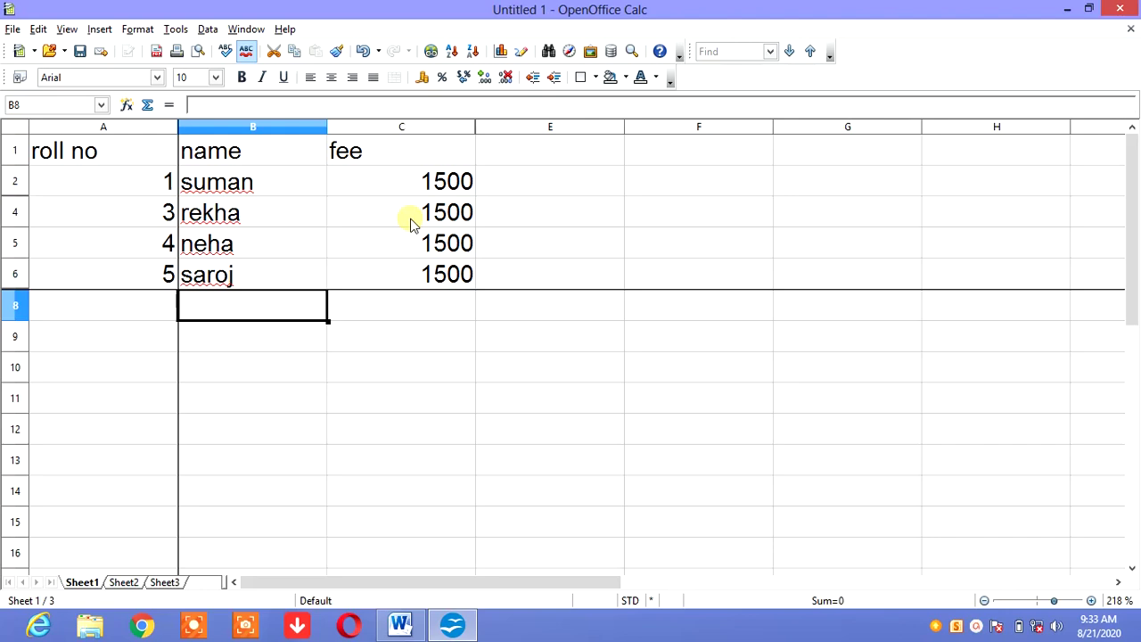
{"action": "left_click", "coordinate": [248, 30]}
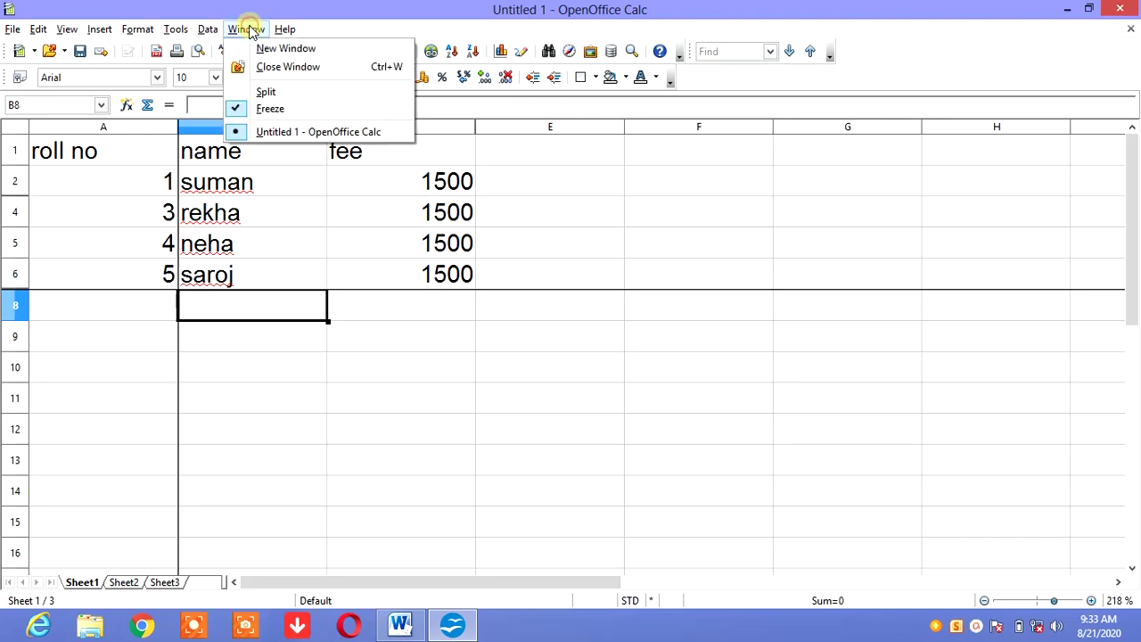
{"action": "left_click", "coordinate": [236, 108]}
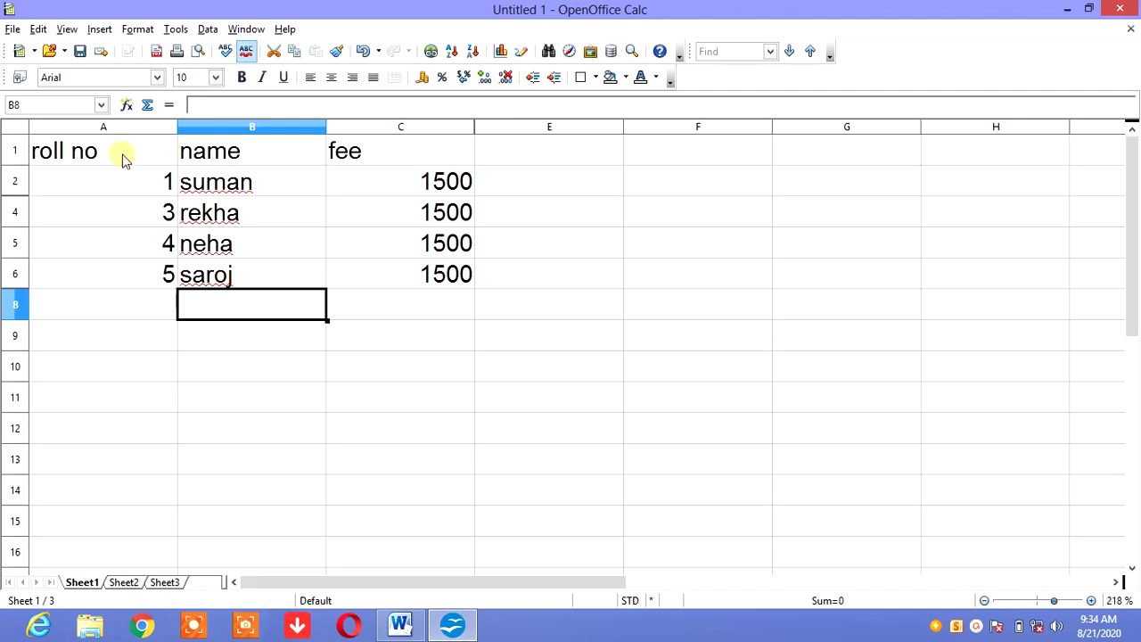
Step: Try to define the name "students details" for the table range A1 to C6
{"action": "left_click_drag", "start_coordinate": [122, 154], "coordinate": [412, 278]}
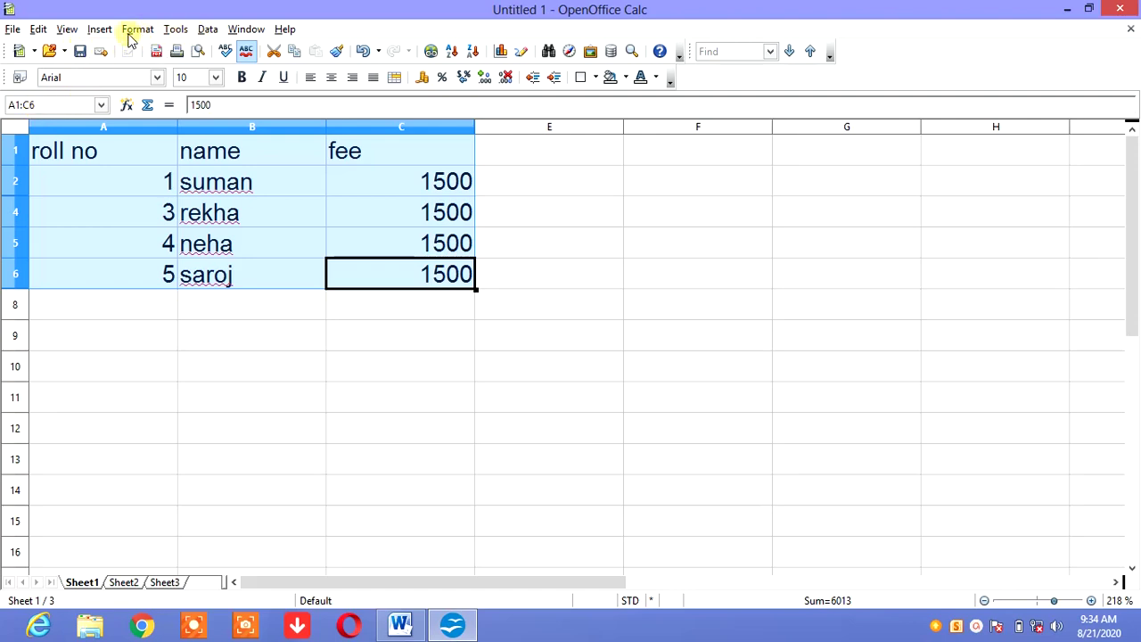
{"action": "left_click", "coordinate": [100, 29]}
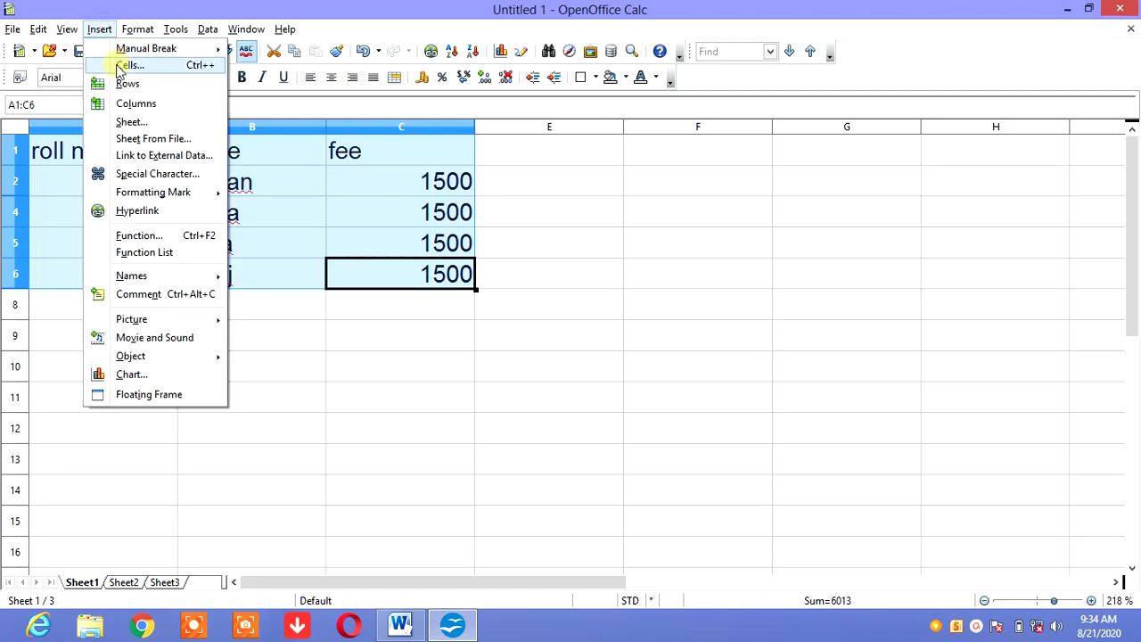
{"action": "mouse_move", "coordinate": [127, 278]}
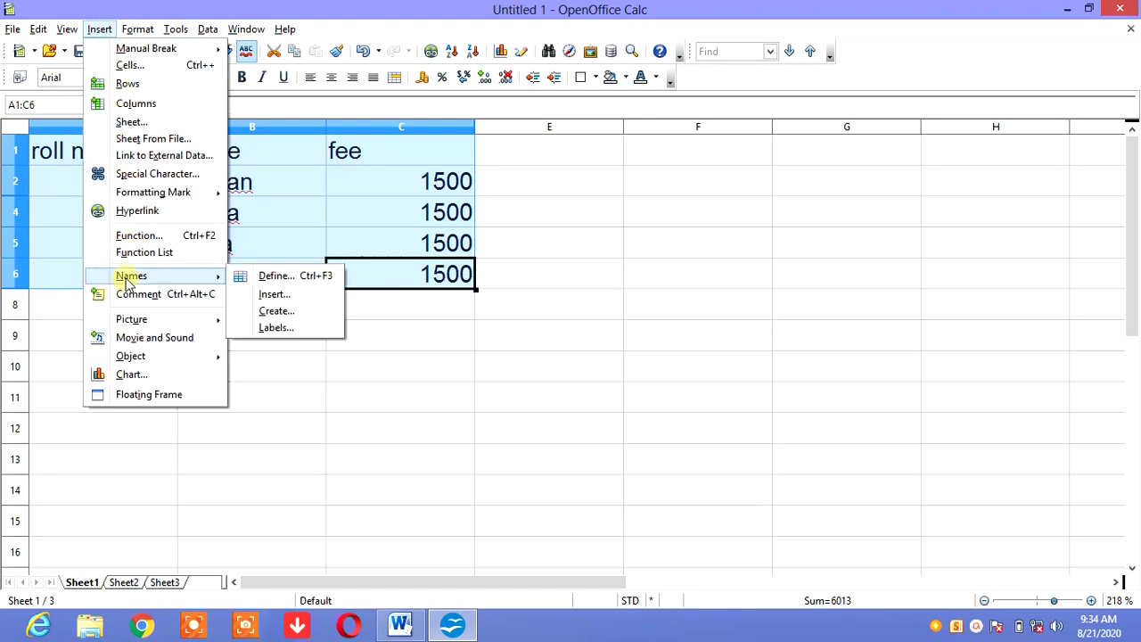
{"action": "left_click", "coordinate": [269, 277]}
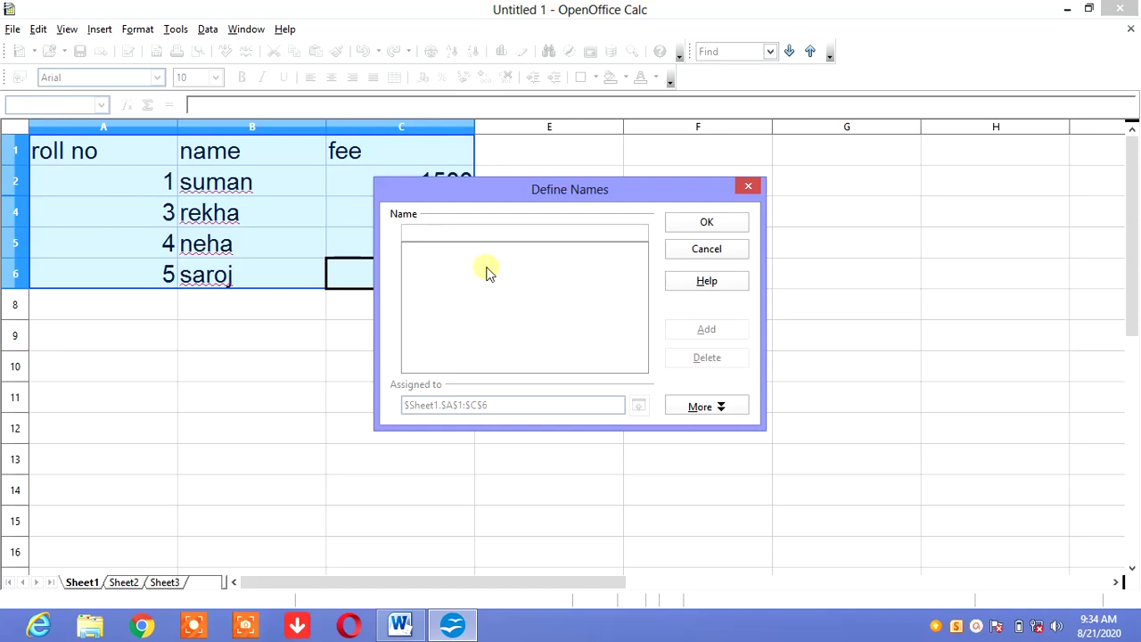
{"action": "type", "text": "stude"}
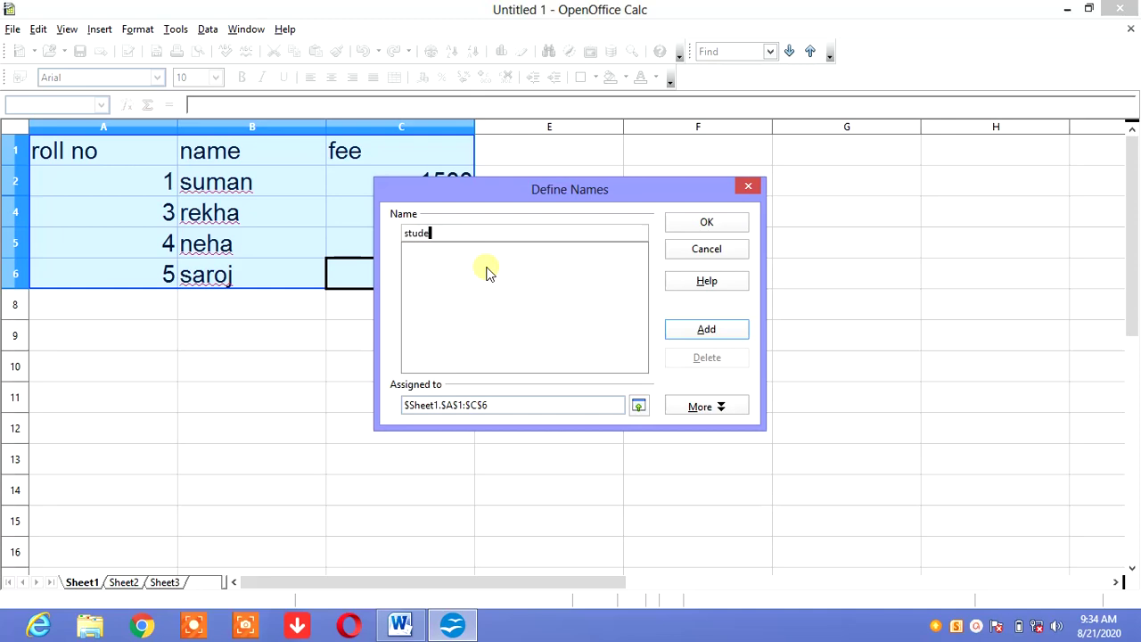
{"action": "type", "text": "nts details"}
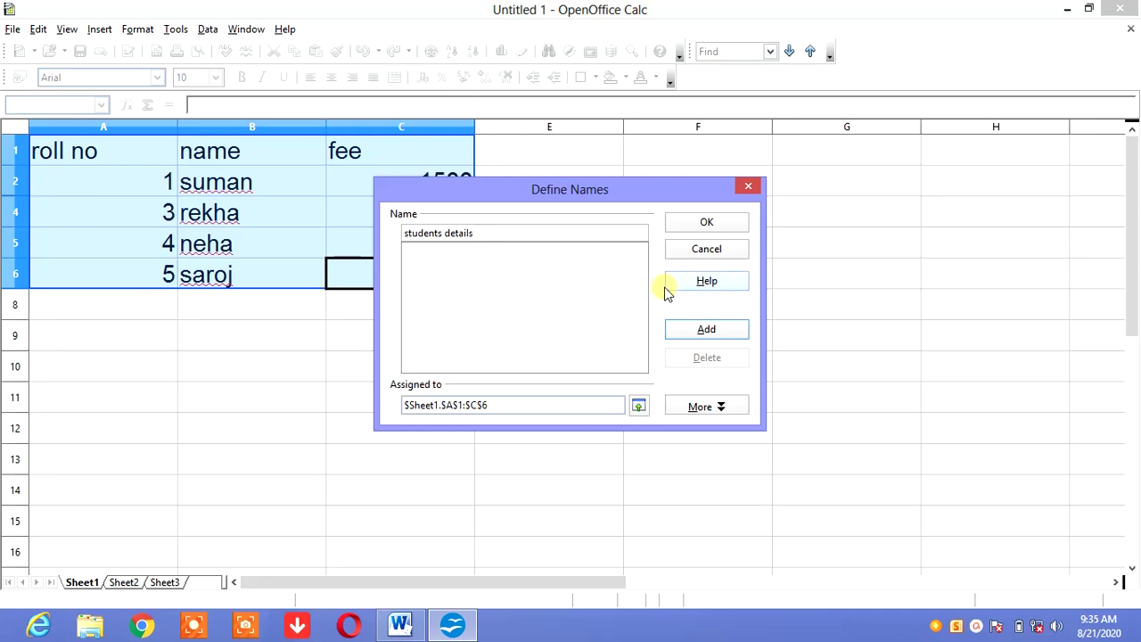
{"action": "left_click", "coordinate": [727, 339]}
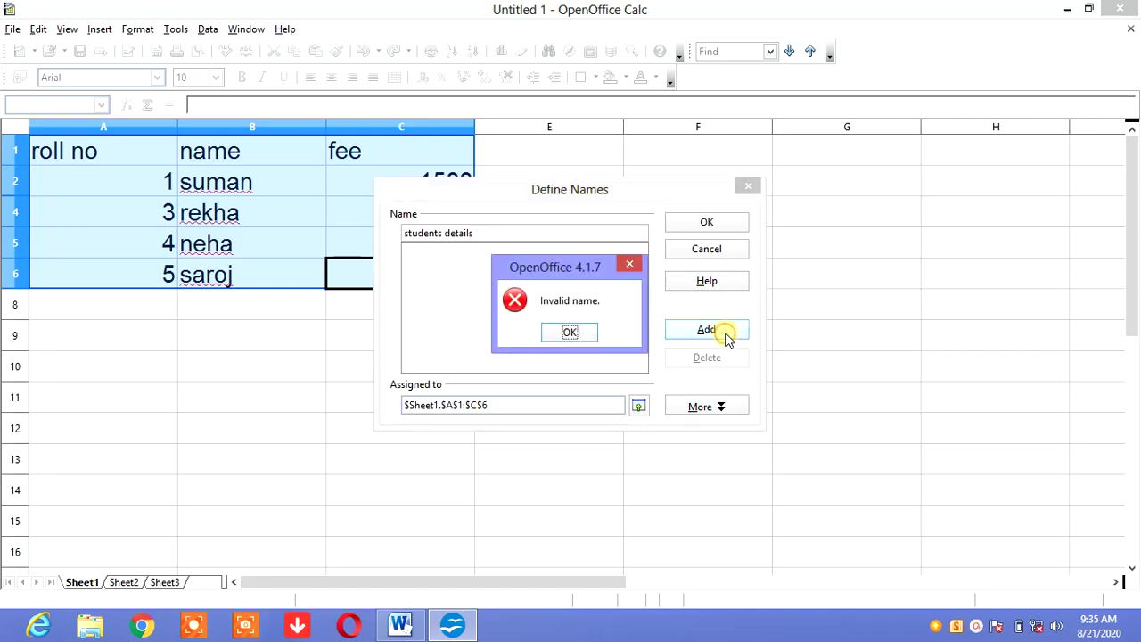
{"action": "left_click", "coordinate": [574, 334]}
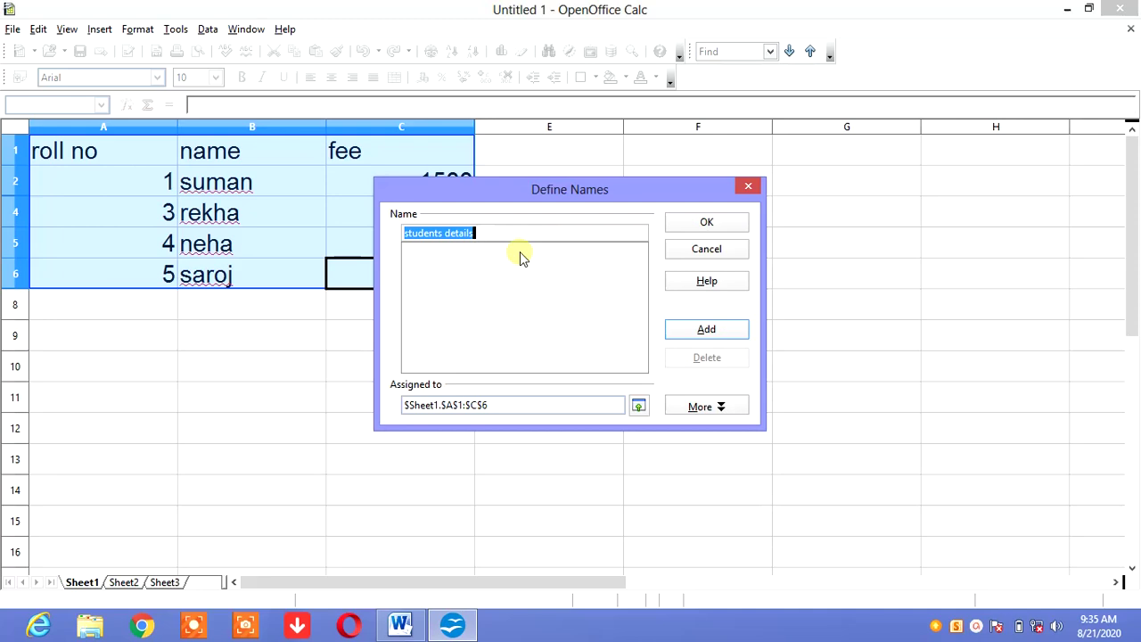
Step: Try to define the name "1" for the table range A1 to C6, and close the dialog
{"action": "key", "text": "BackSpace"}
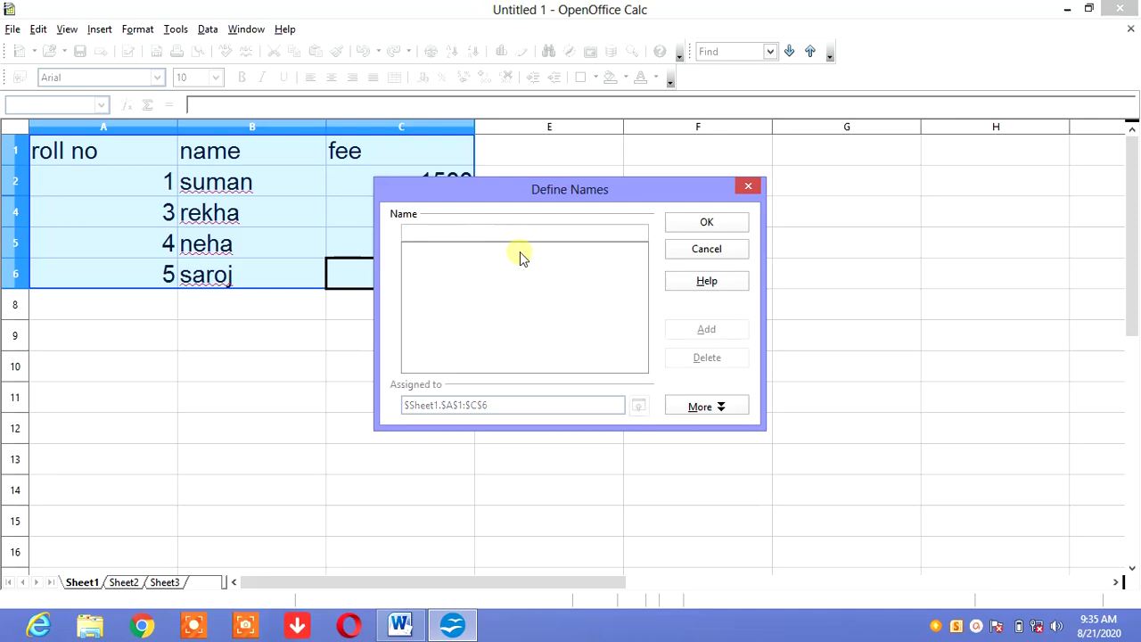
{"action": "type", "text": "1"}
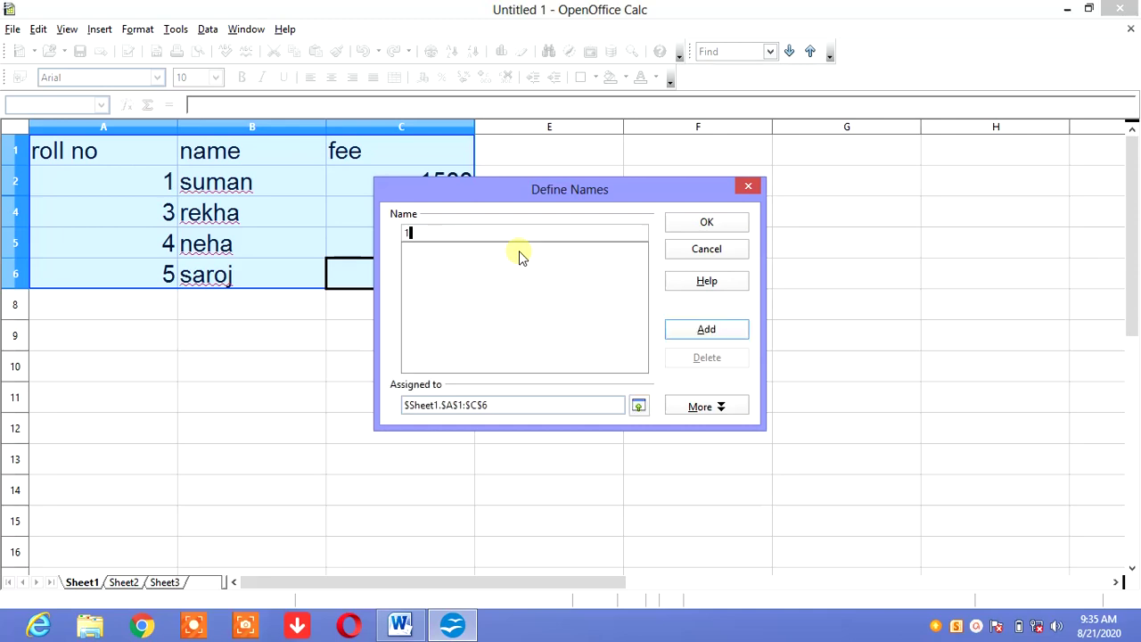
{"action": "left_click", "coordinate": [695, 337]}
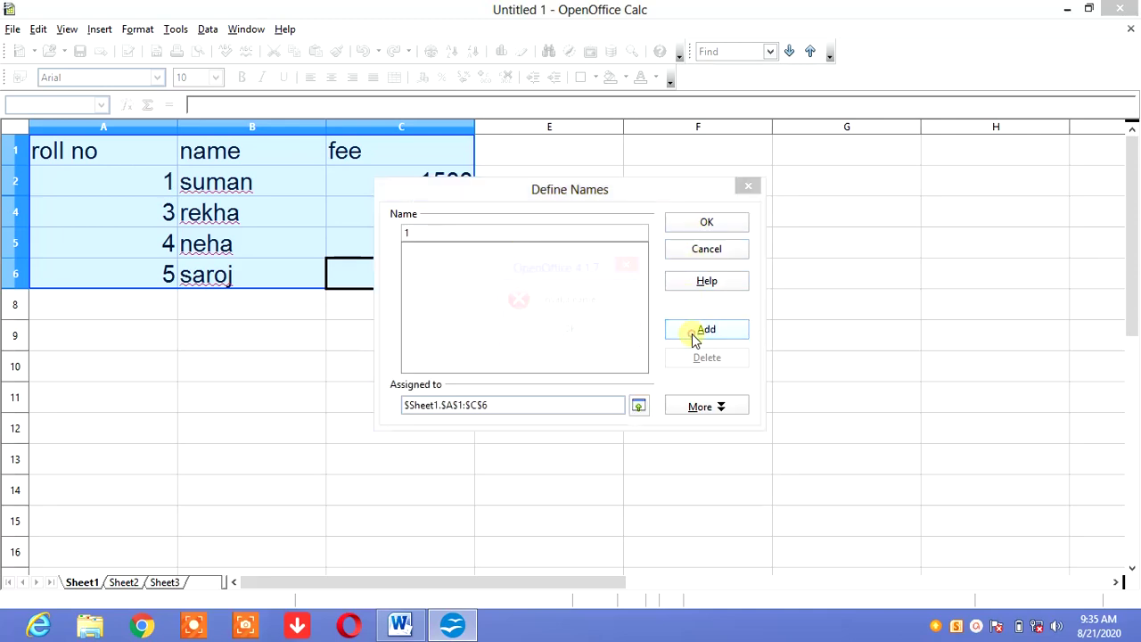
{"action": "left_click", "coordinate": [574, 332]}
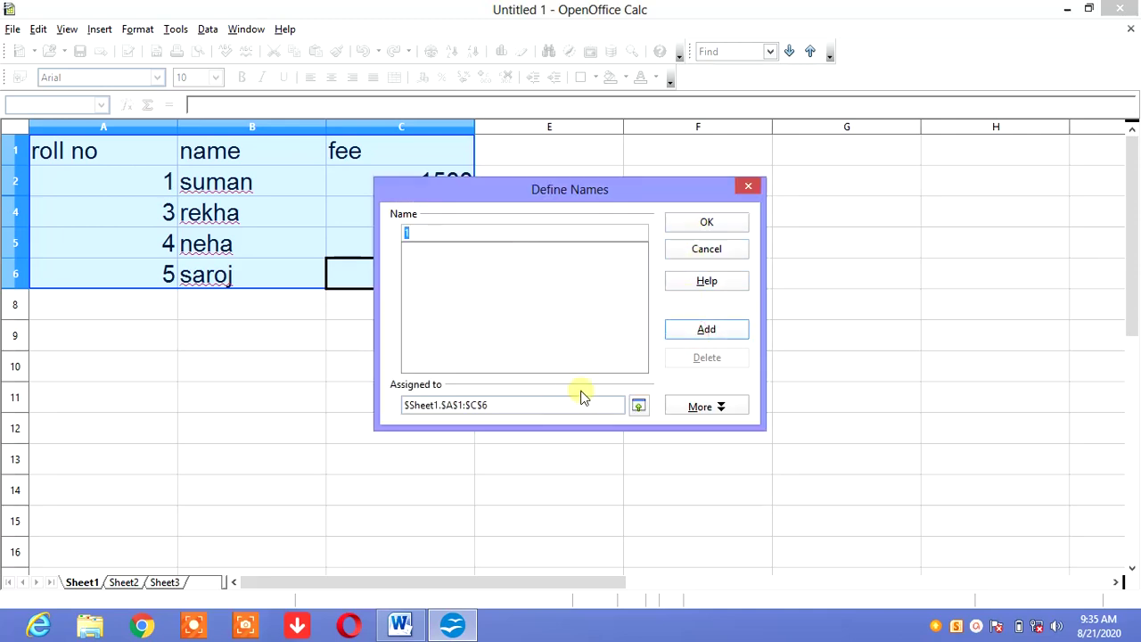
{"action": "left_click", "coordinate": [639, 406]}
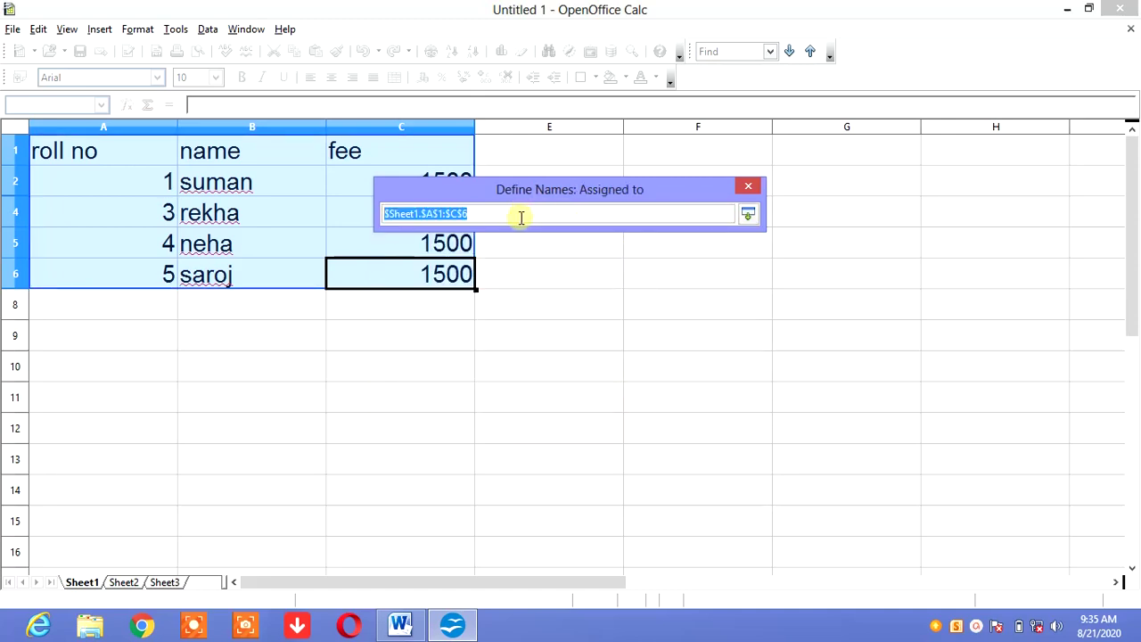
{"action": "left_click", "coordinate": [747, 189]}
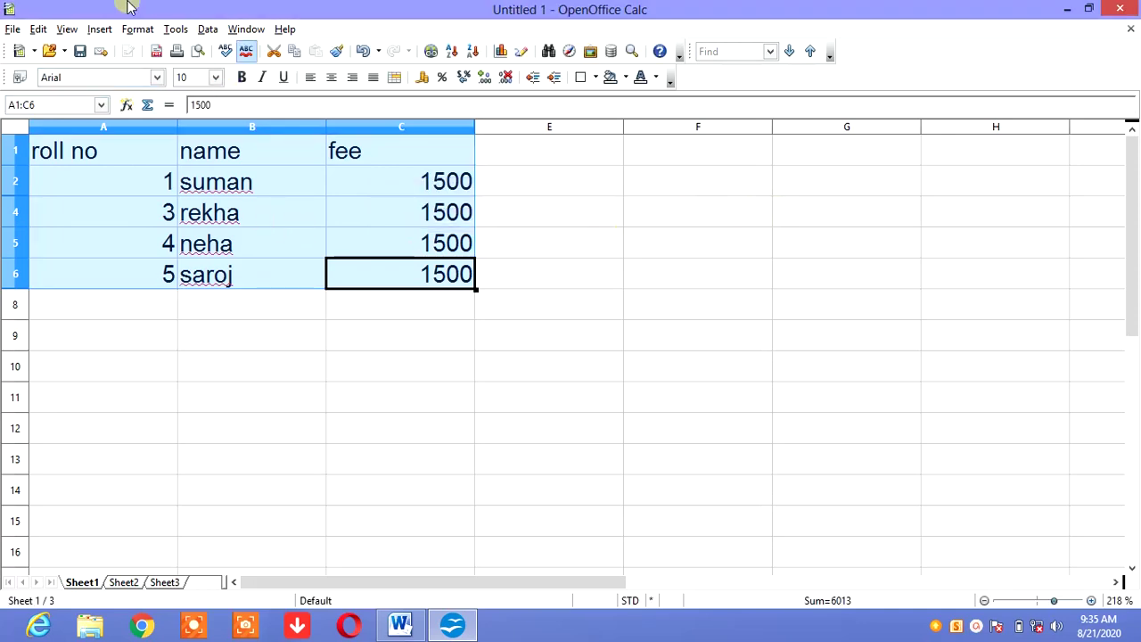
Step: Define the name "stude" for the table range A1 to C6, and close the dialog
{"action": "left_click", "coordinate": [99, 29]}
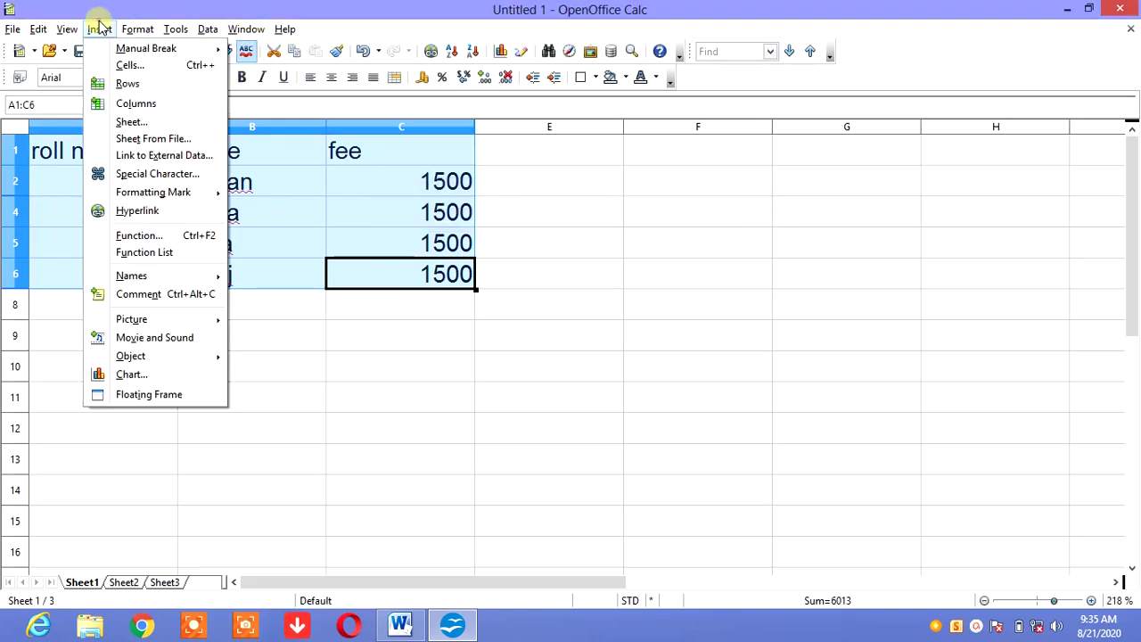
{"action": "mouse_move", "coordinate": [151, 281]}
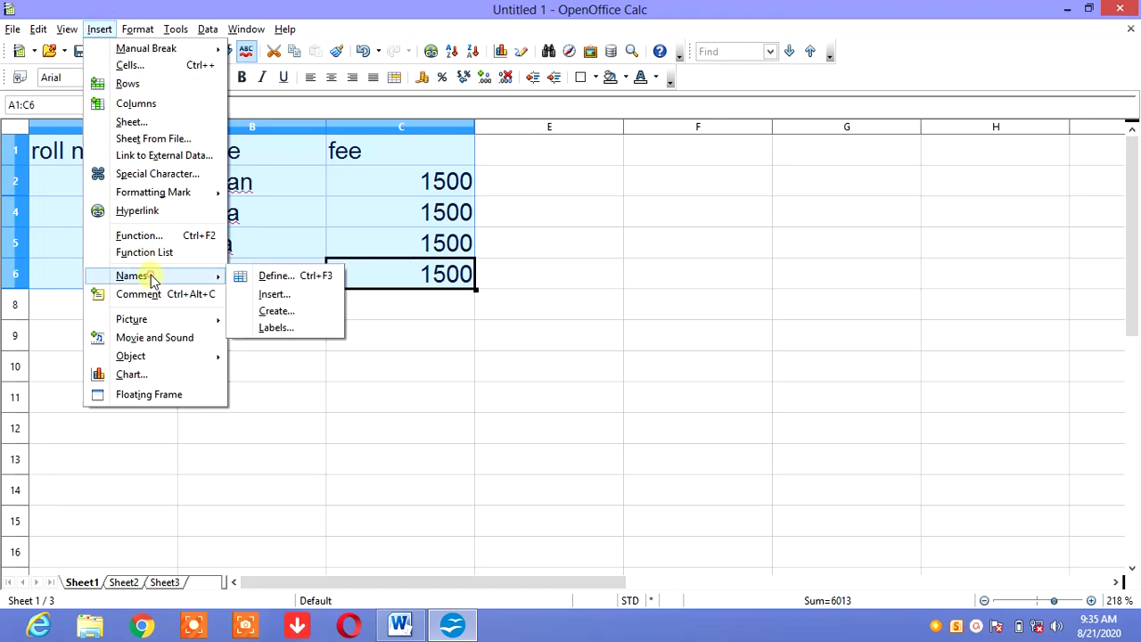
{"action": "left_click", "coordinate": [303, 278]}
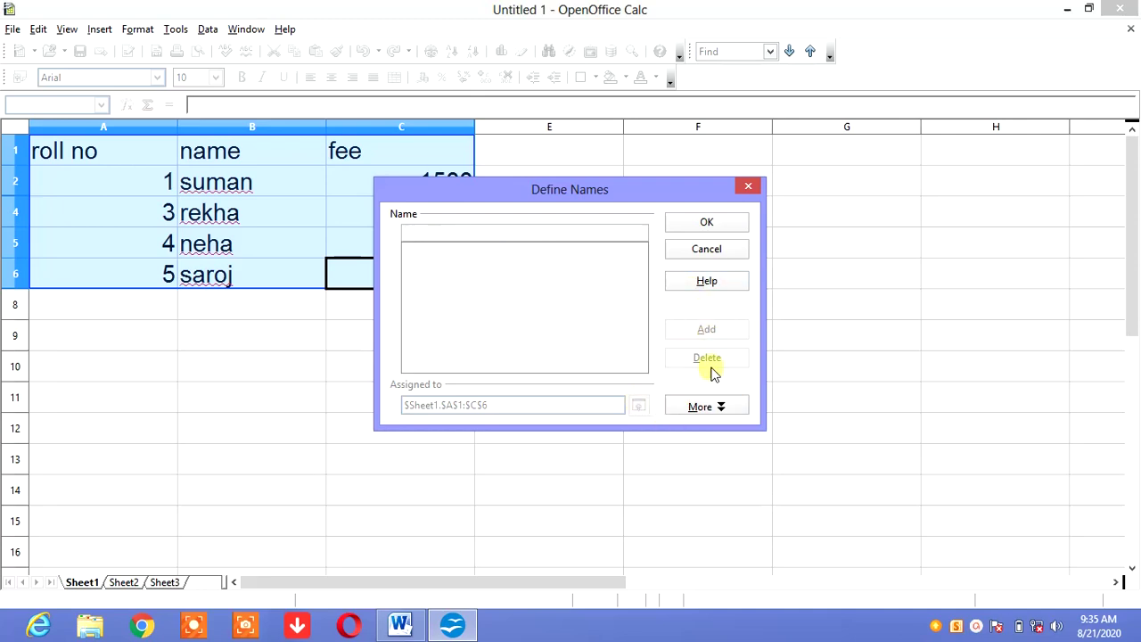
{"action": "left_click", "coordinate": [710, 406]}
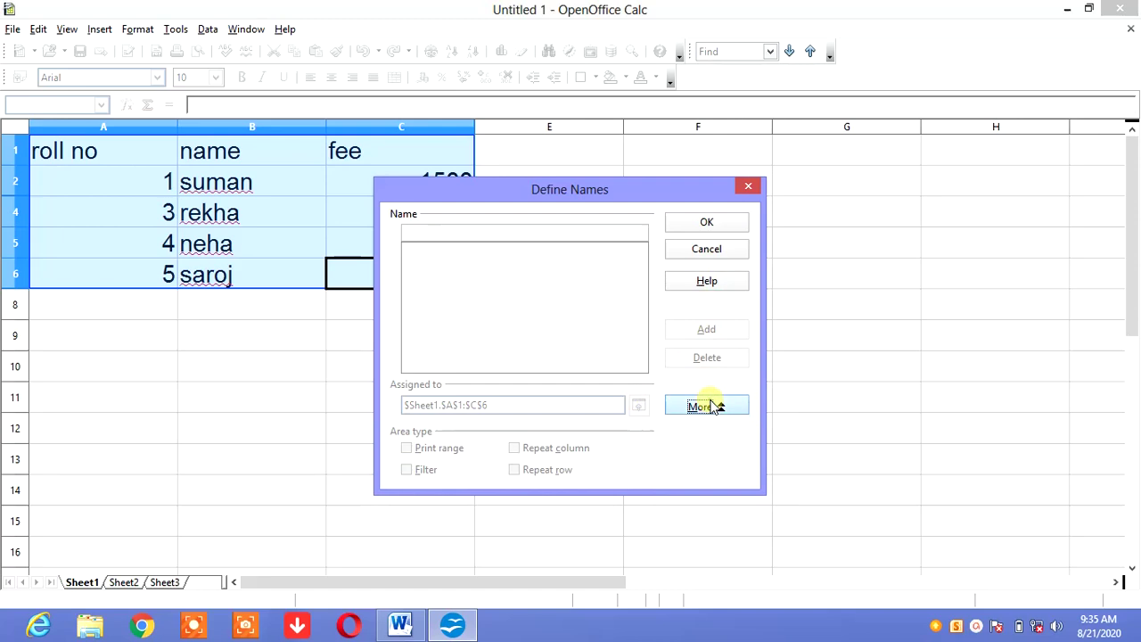
{"action": "left_click", "coordinate": [704, 406]}
{"action": "left_click", "coordinate": [446, 235]}
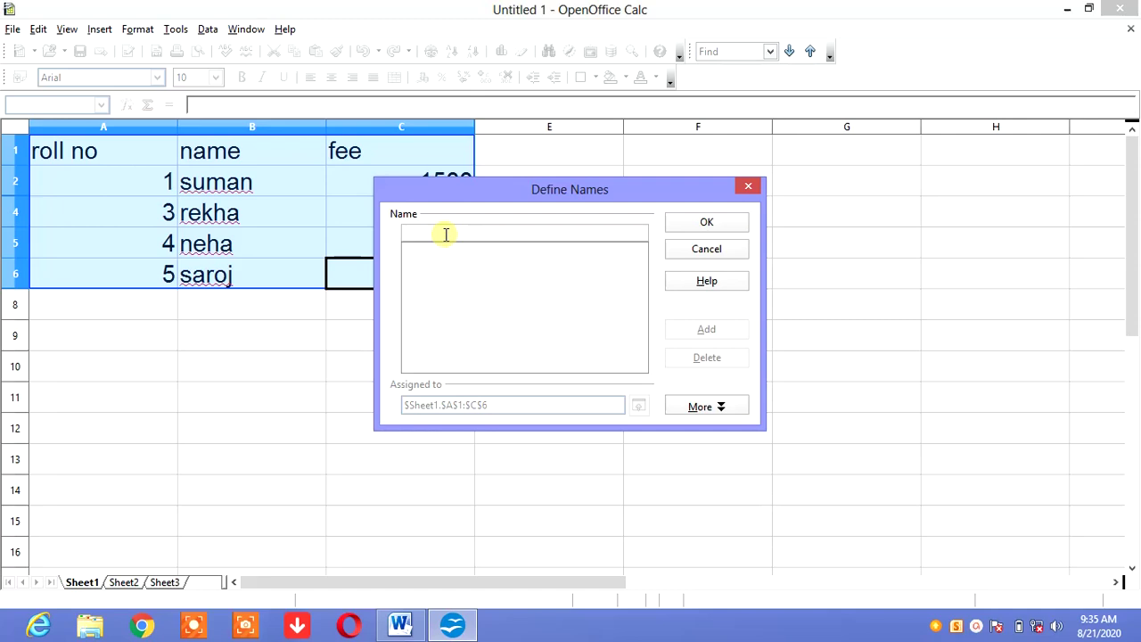
{"action": "type", "text": "stu"}
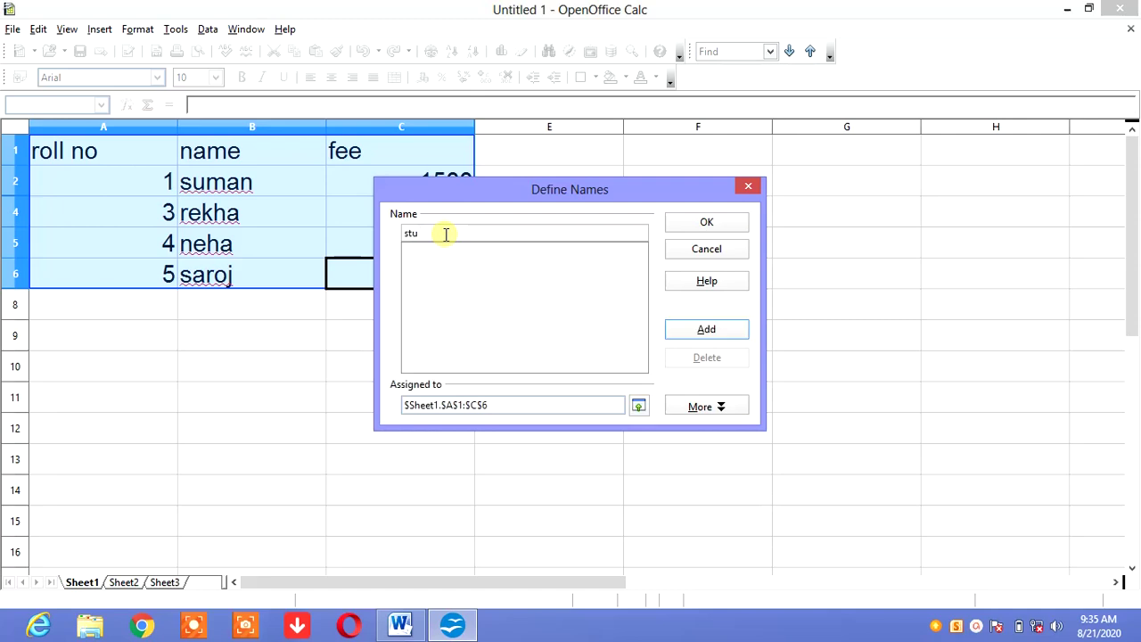
{"action": "type", "text": "de"}
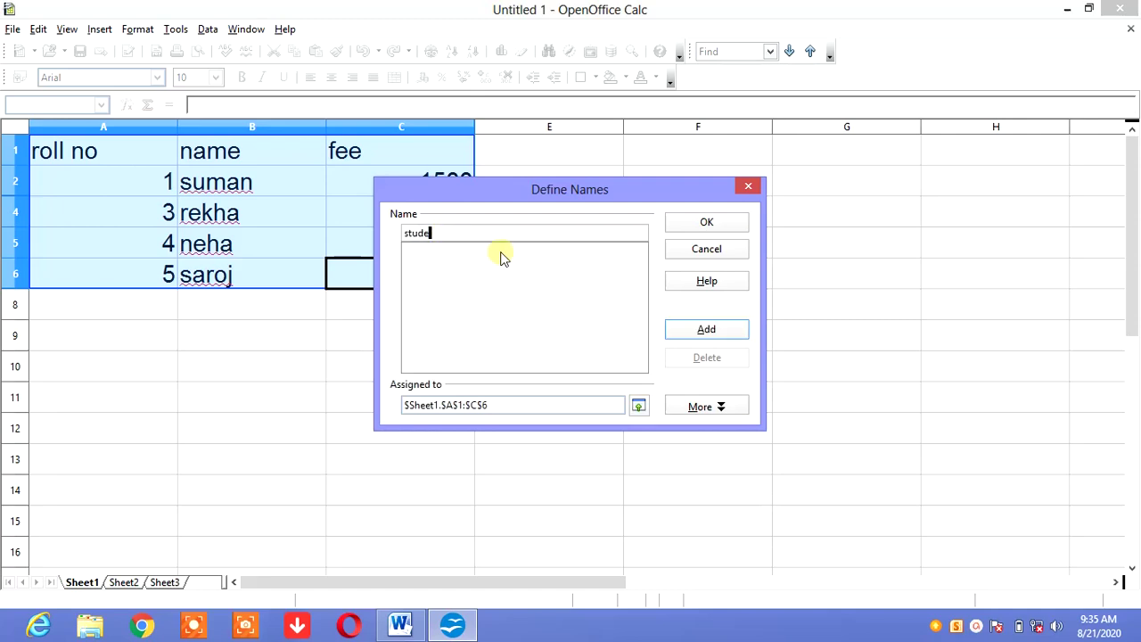
{"action": "left_click", "coordinate": [720, 330]}
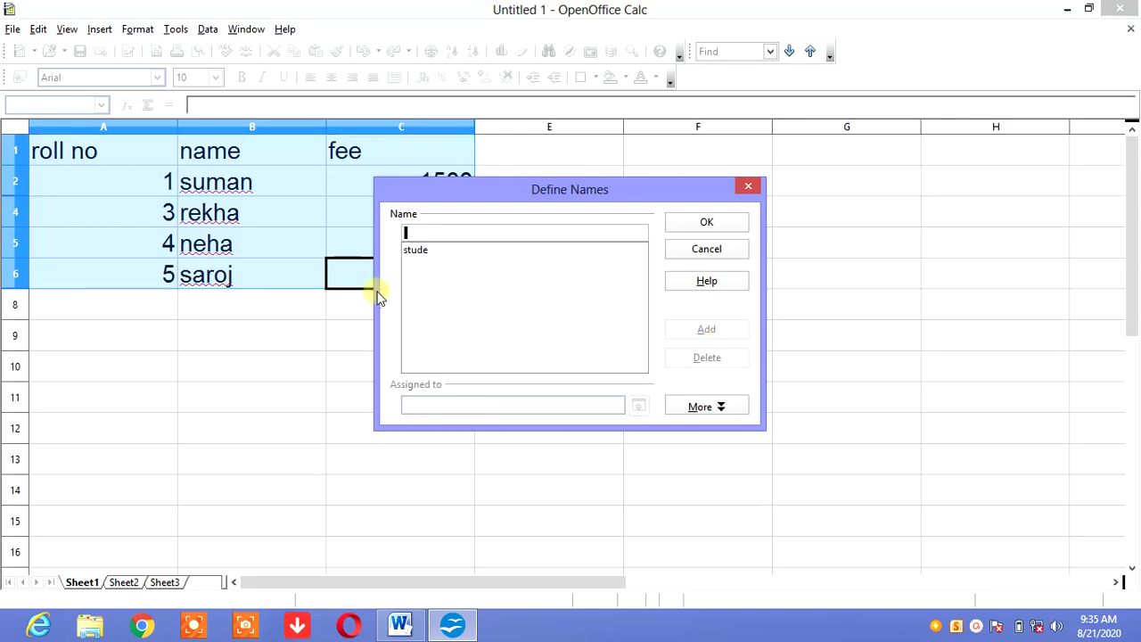
{"action": "left_click", "coordinate": [747, 186]}
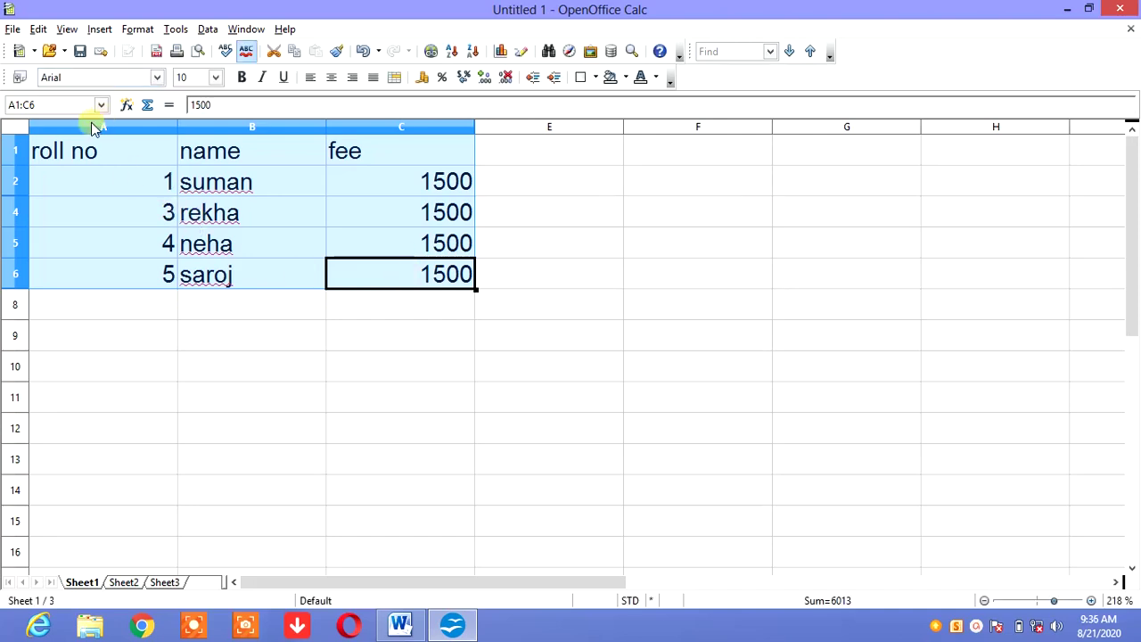
Step: Apply the Sum function to the fee cells C2 to C6
{"action": "left_click", "coordinate": [551, 178]}
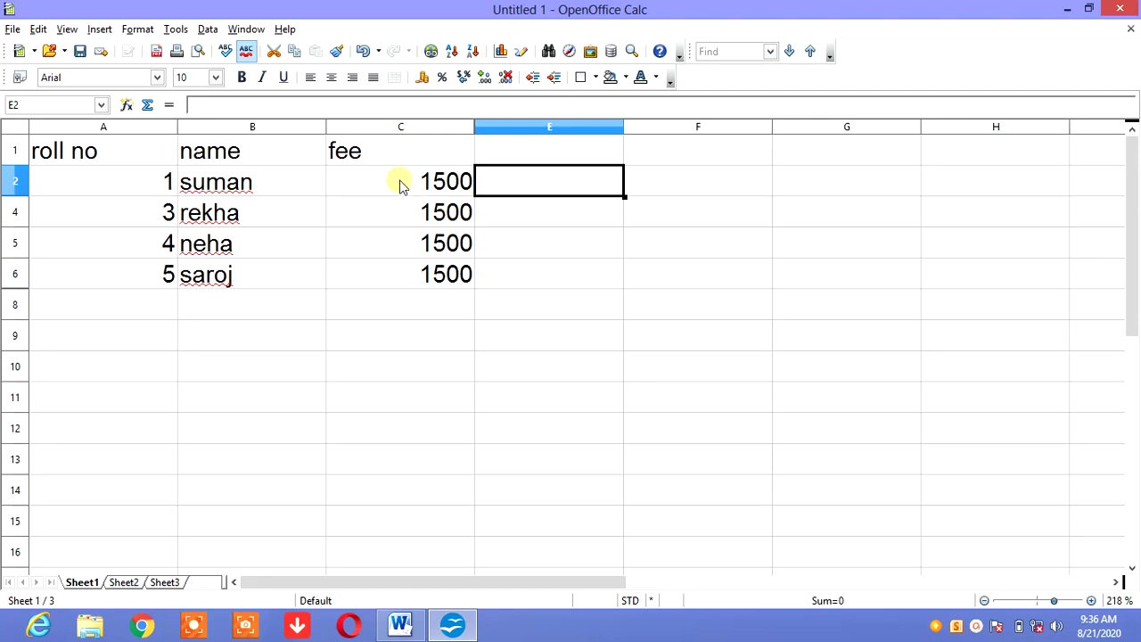
{"action": "left_click", "coordinate": [403, 307]}
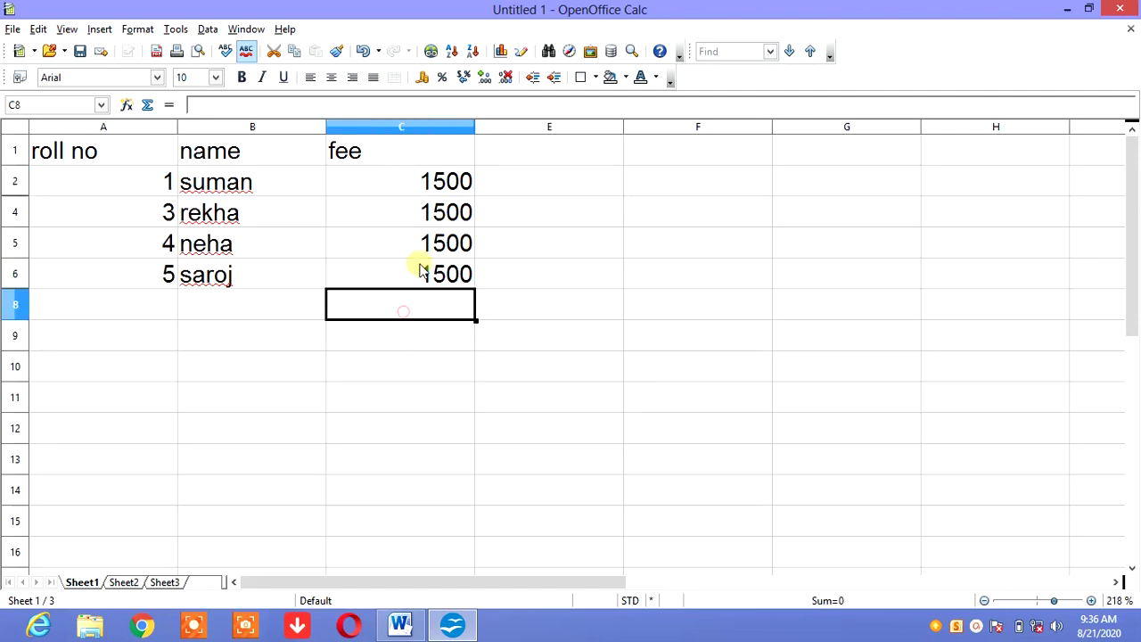
{"action": "left_click", "coordinate": [431, 181]}
{"action": "left_click_drag", "start_coordinate": [423, 184], "coordinate": [420, 282]}
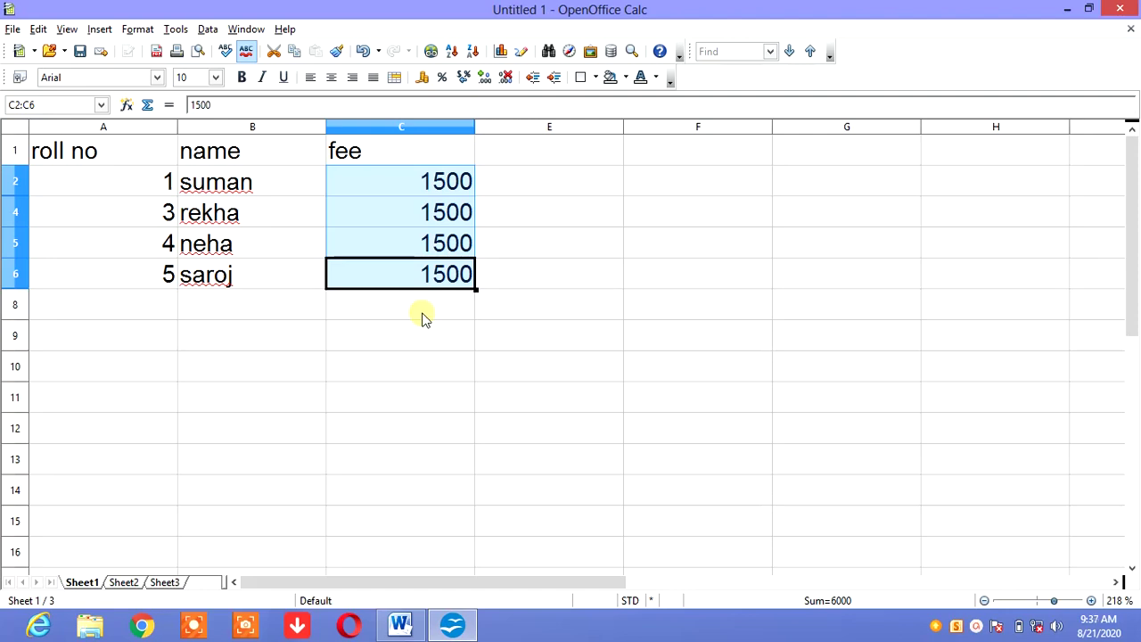
{"action": "left_click", "coordinate": [147, 105]}
Step: Try to total the visible fees in cell C8 with the formula =SUM(C2+C4+C5+C6+)
{"action": "left_click", "coordinate": [369, 306]}
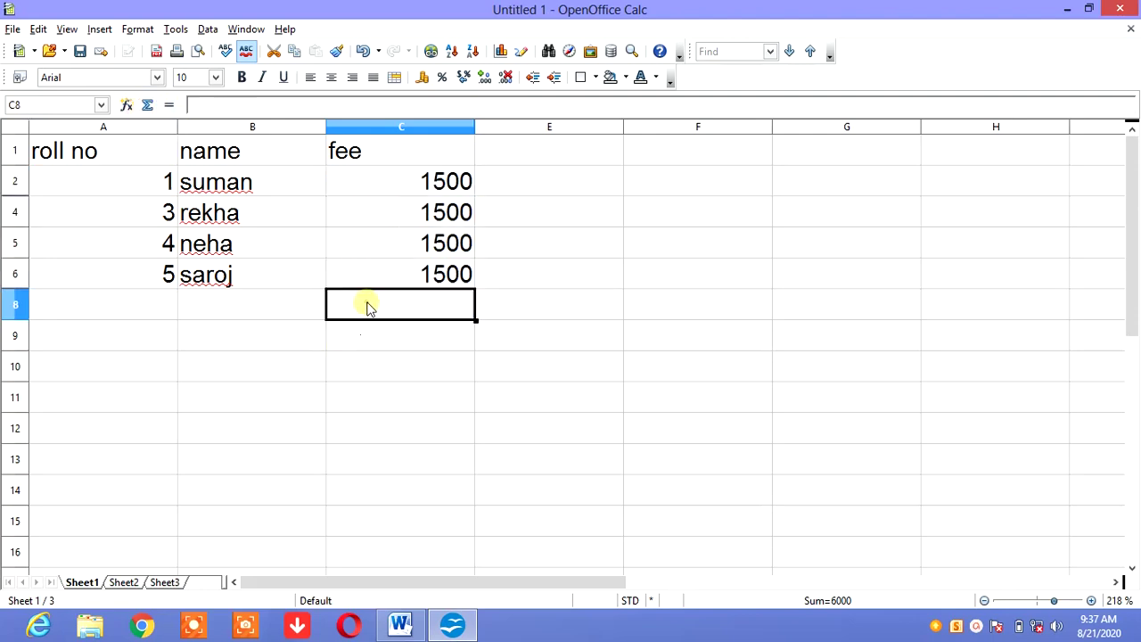
{"action": "left_click", "coordinate": [147, 105]}
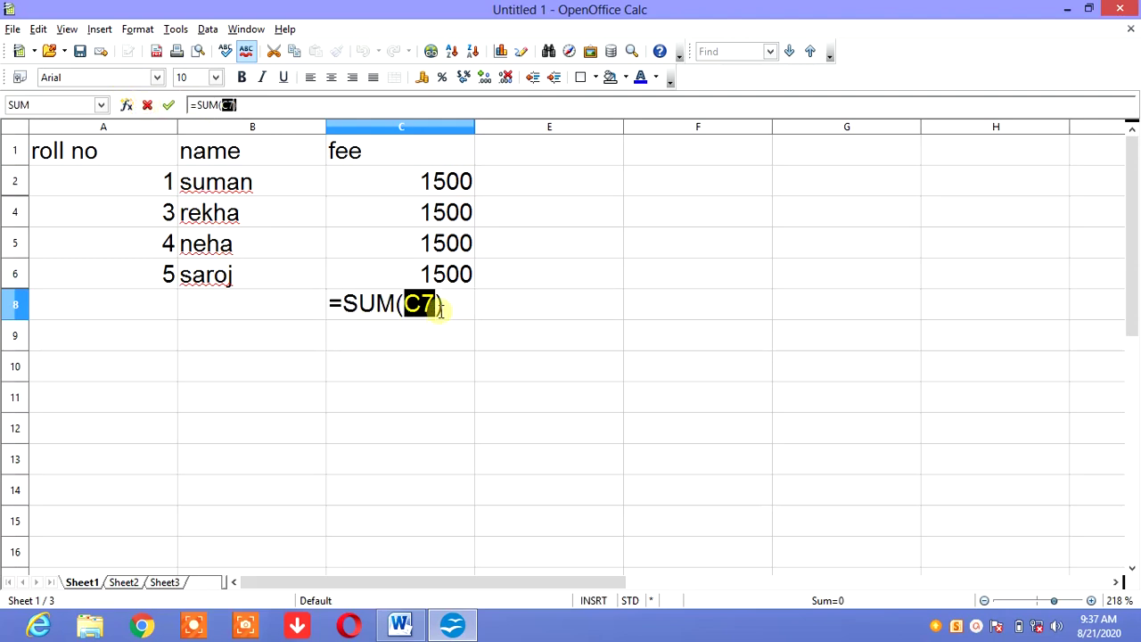
{"action": "left_click", "coordinate": [448, 183]}
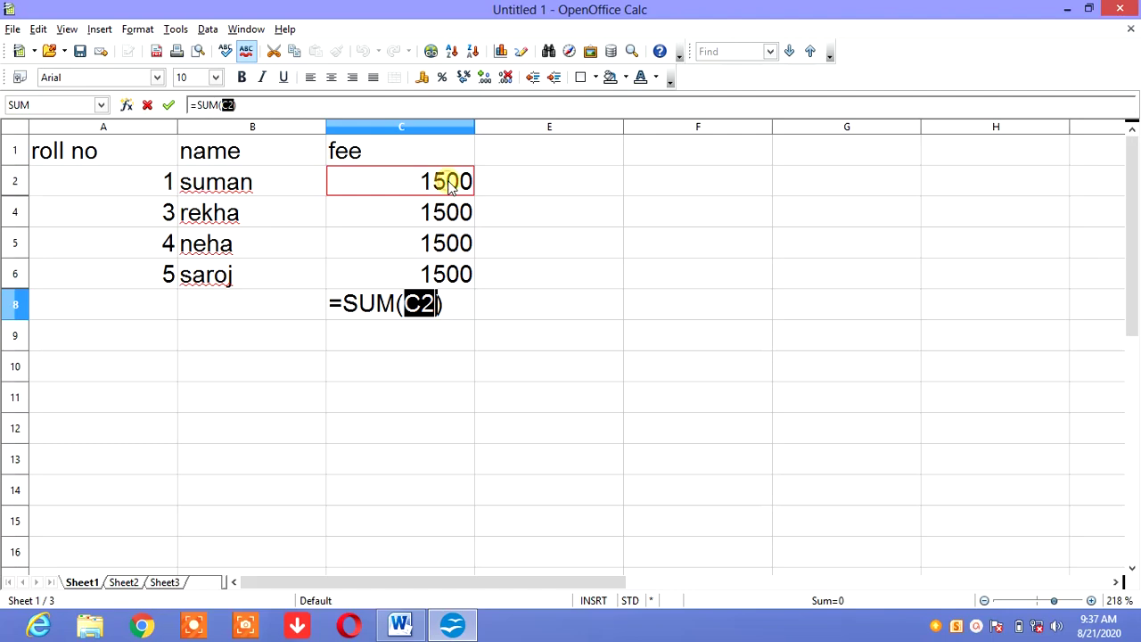
{"action": "left_click", "coordinate": [448, 213]}
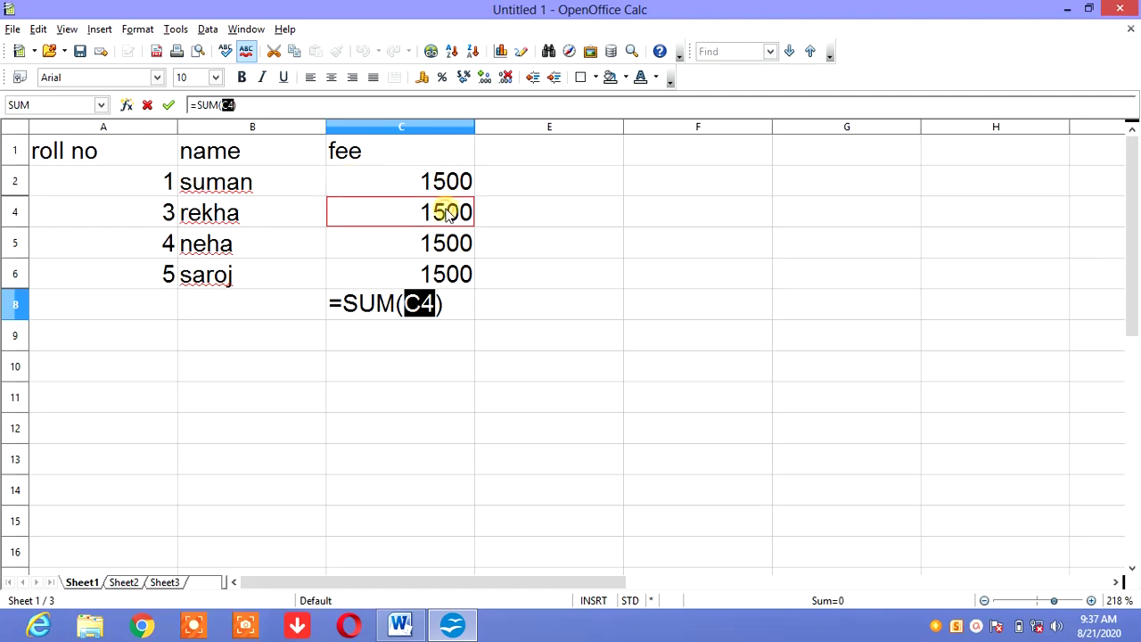
{"action": "left_click", "coordinate": [443, 243]}
{"action": "left_click", "coordinate": [437, 276]}
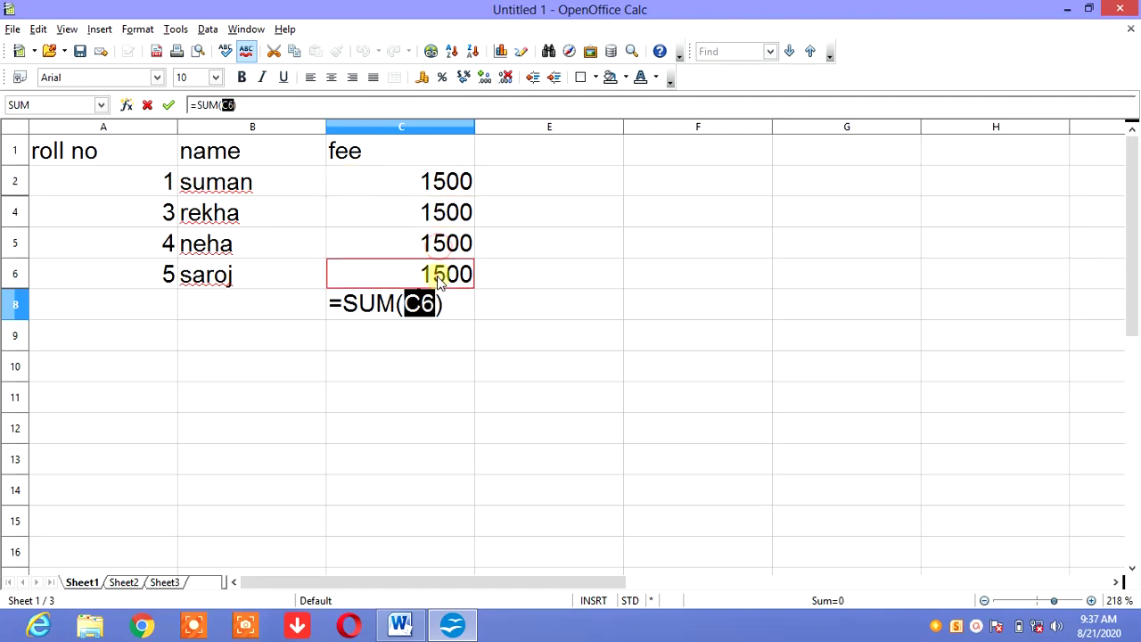
{"action": "left_click", "coordinate": [438, 181]}
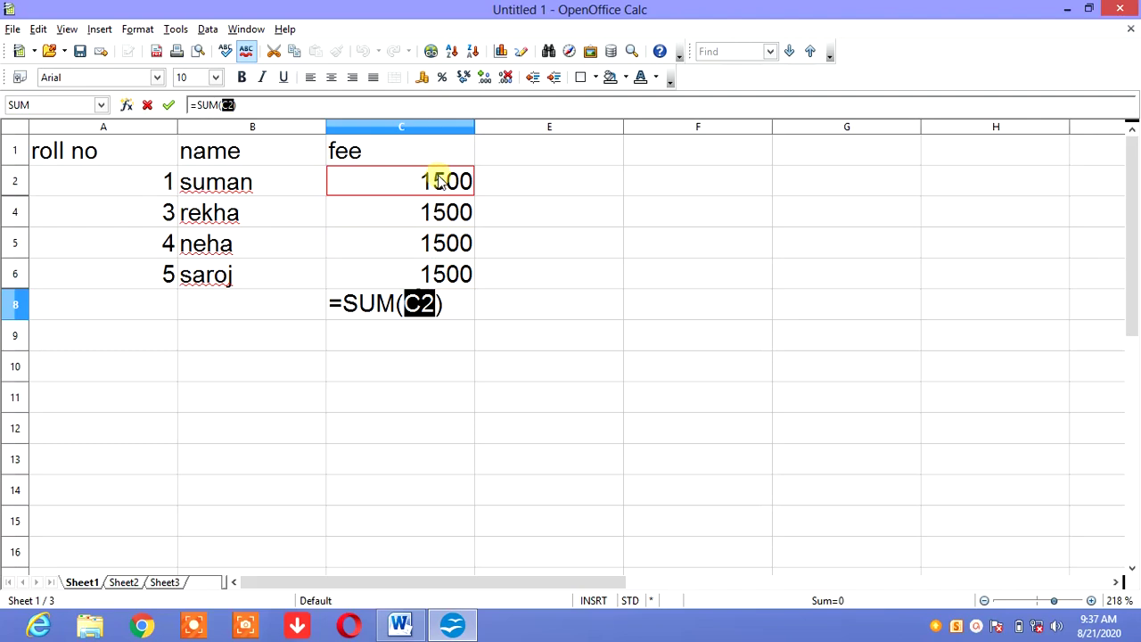
{"action": "type", "text": "+"}
{"action": "left_click", "coordinate": [452, 215]}
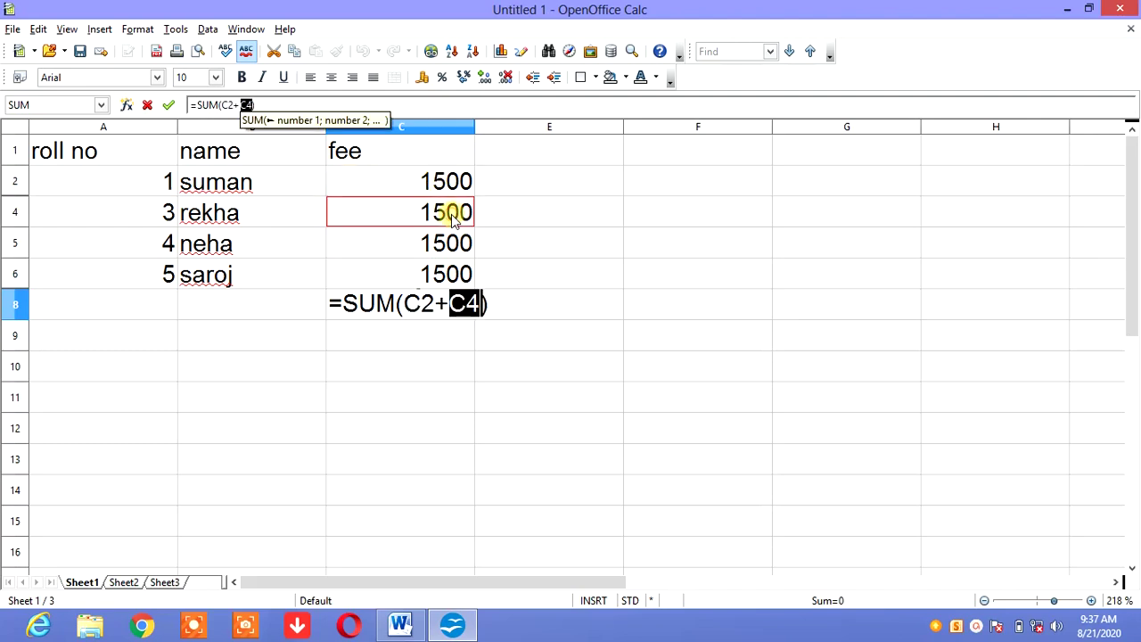
{"action": "type", "text": "+"}
{"action": "left_click", "coordinate": [452, 242]}
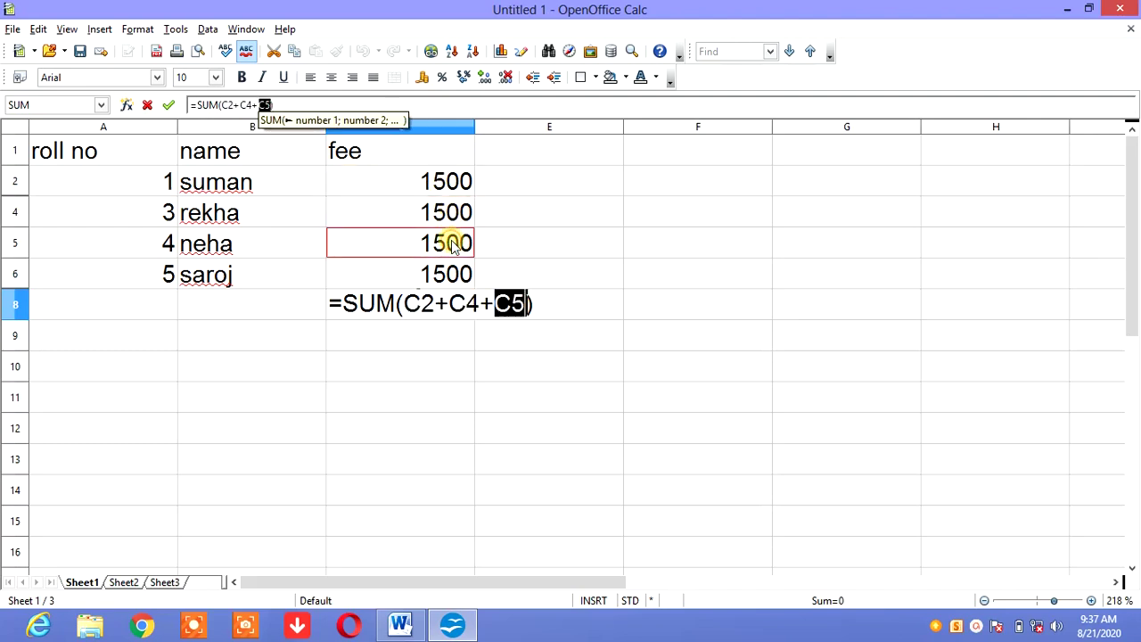
{"action": "type", "text": "+"}
{"action": "left_click", "coordinate": [438, 273]}
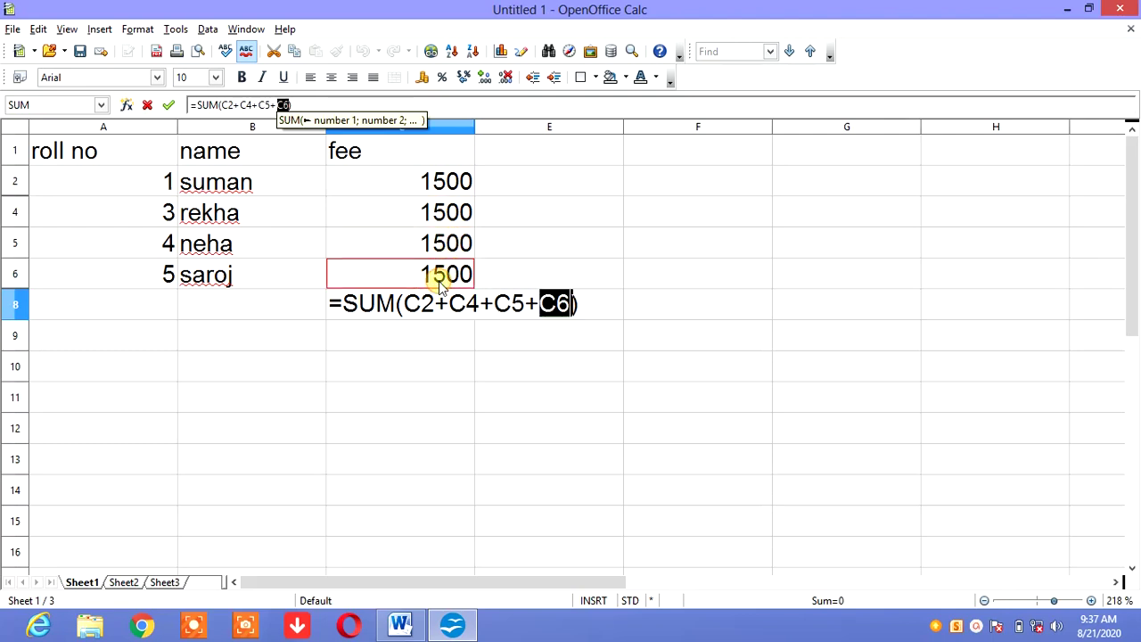
{"action": "type", "text": "+"}
{"action": "key", "text": "Return"}
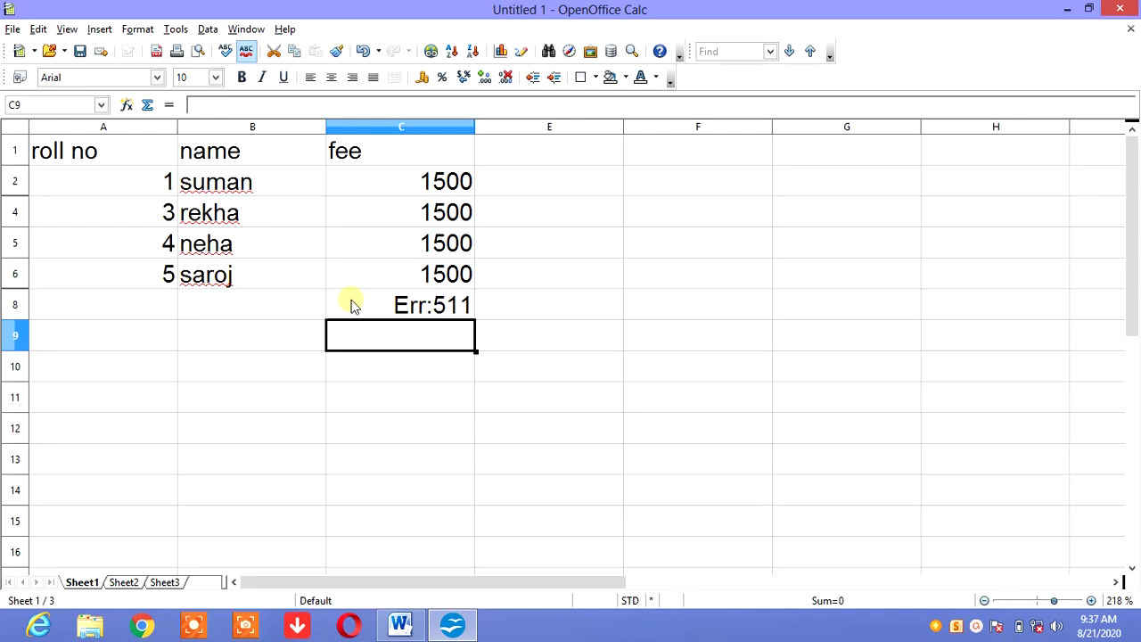
Step: Delete all contents of cell C8, including the formula
{"action": "left_click", "coordinate": [423, 309]}
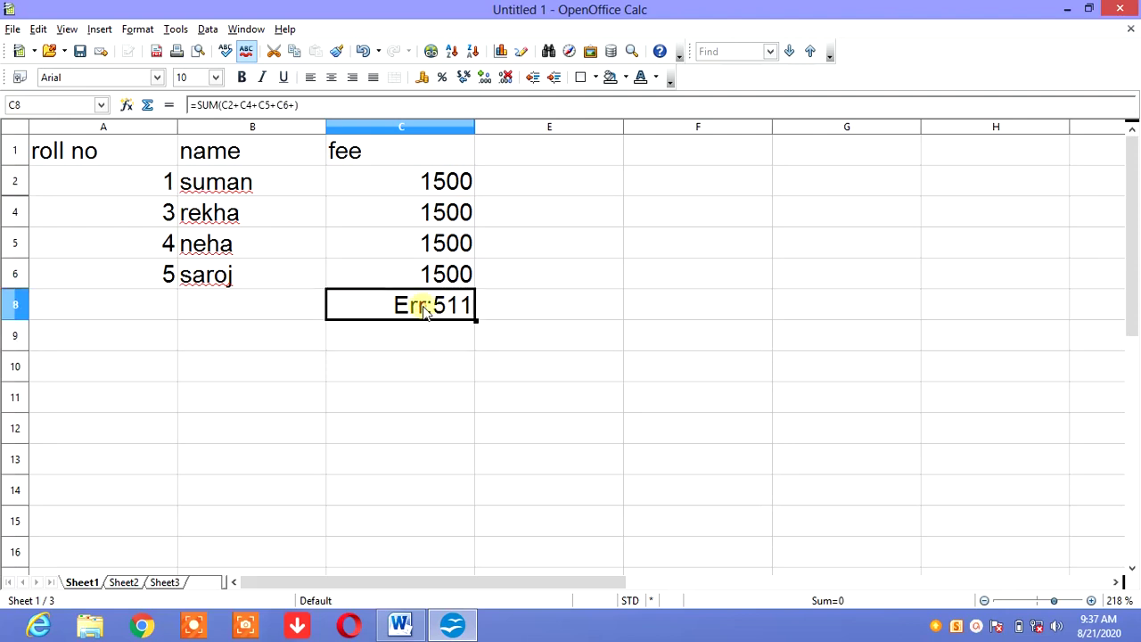
{"action": "key", "text": "Delete"}
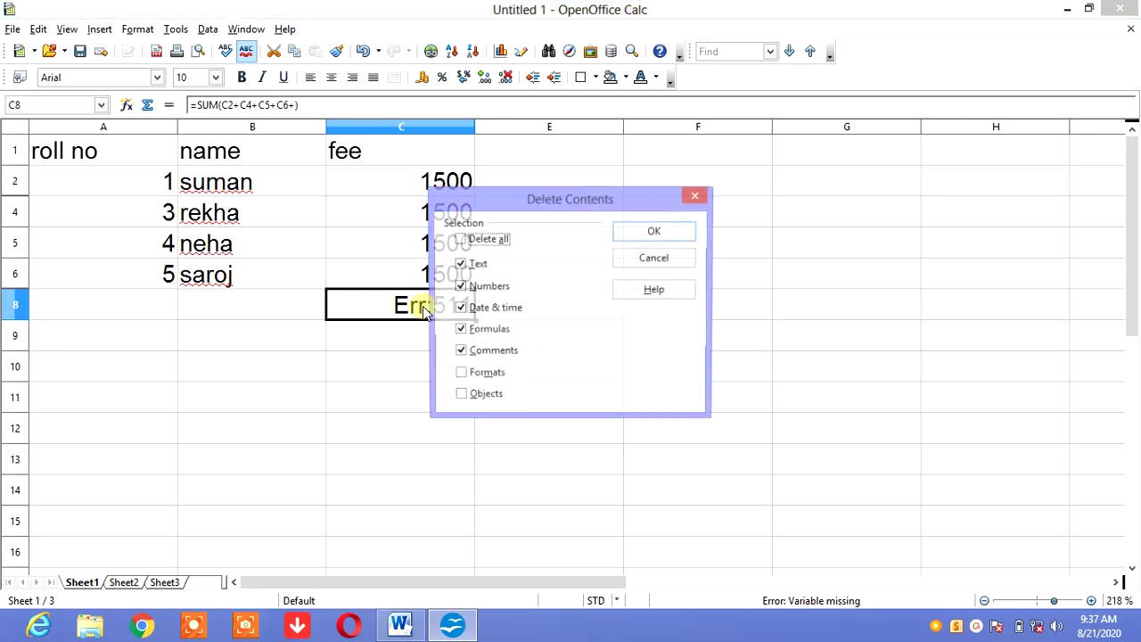
{"action": "left_click", "coordinate": [460, 243]}
{"action": "left_click", "coordinate": [655, 232]}
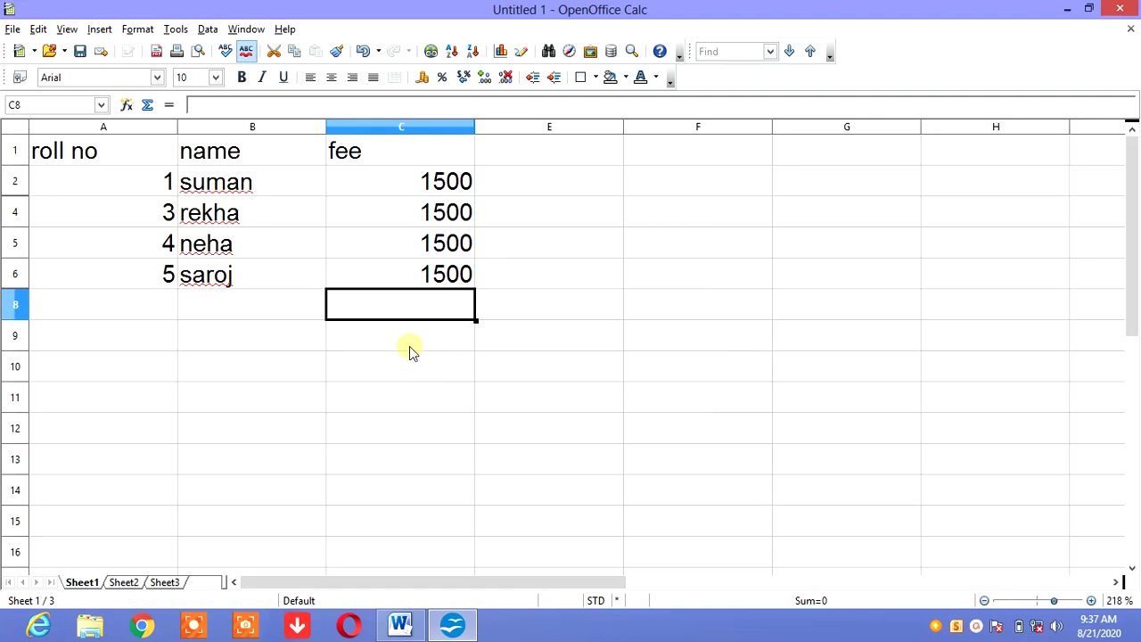
Step: Total the fee cells C2 to C6 below the column with the Sum function, and begin and cancel saving the document
{"action": "left_click", "coordinate": [435, 187]}
{"action": "left_click_drag", "start_coordinate": [435, 188], "coordinate": [437, 270]}
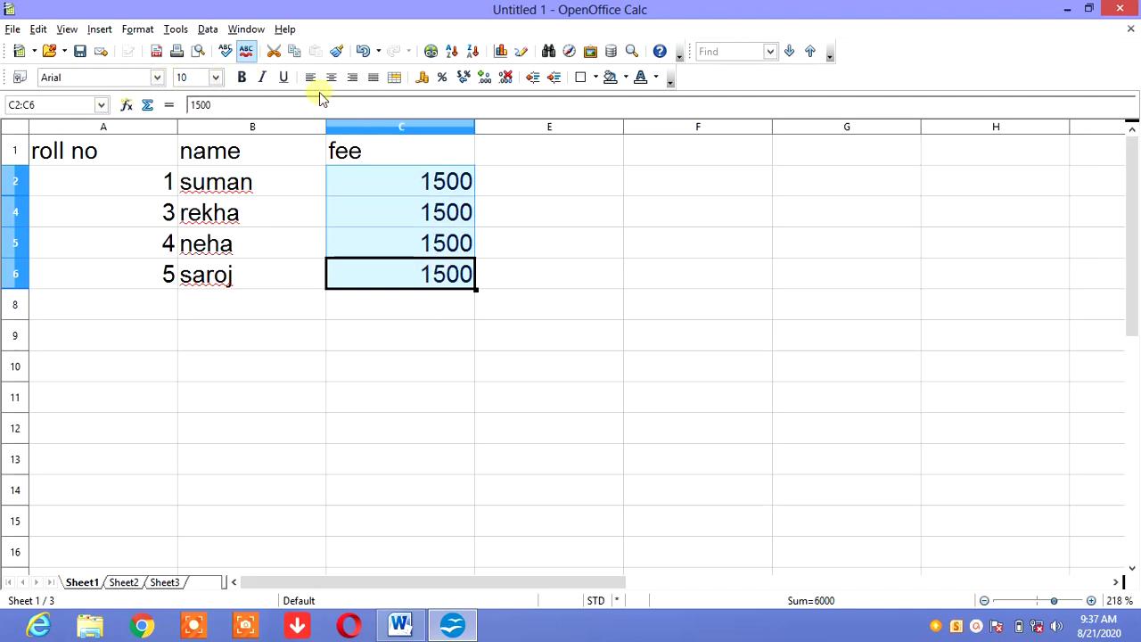
{"action": "left_click", "coordinate": [99, 29]}
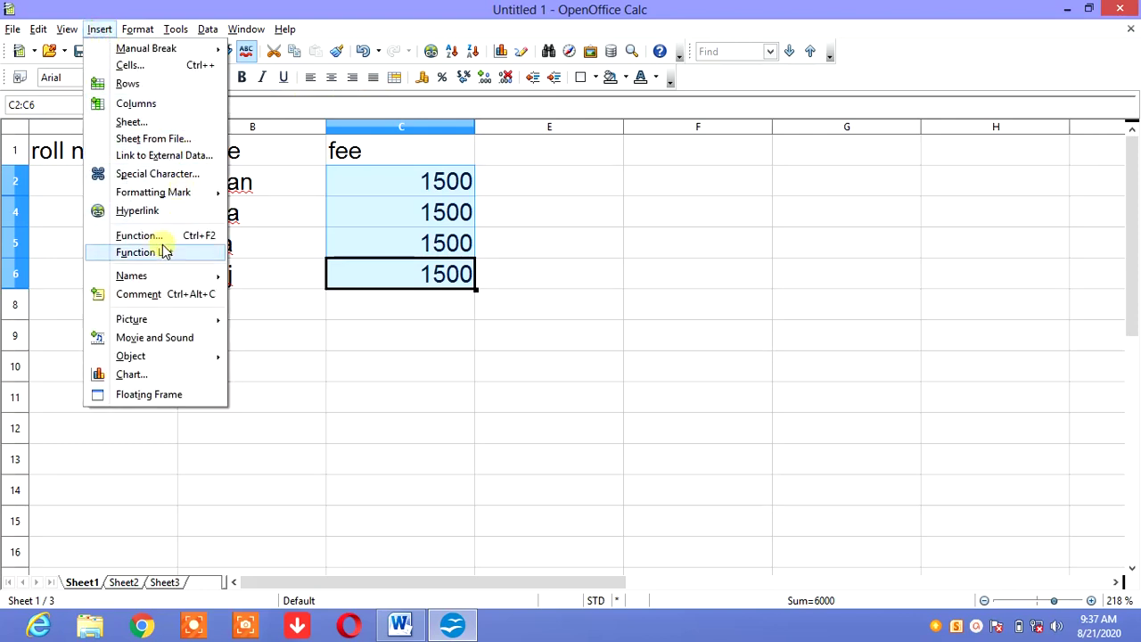
{"action": "left_click", "coordinate": [372, 389]}
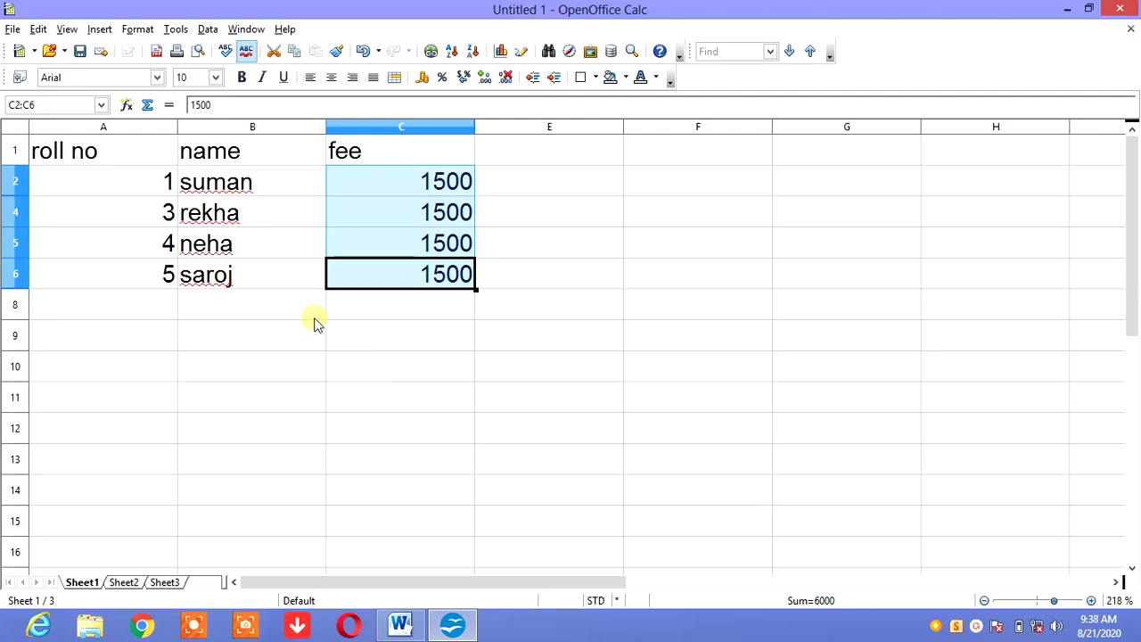
{"action": "left_click", "coordinate": [148, 105]}
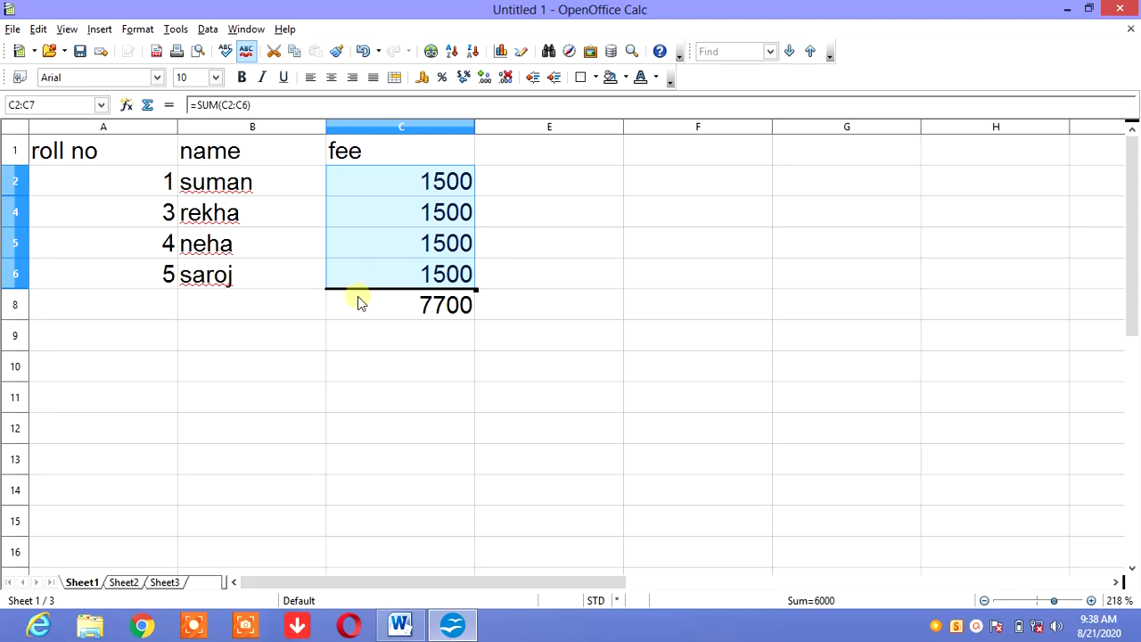
{"action": "key", "text": "ctrl+s"}
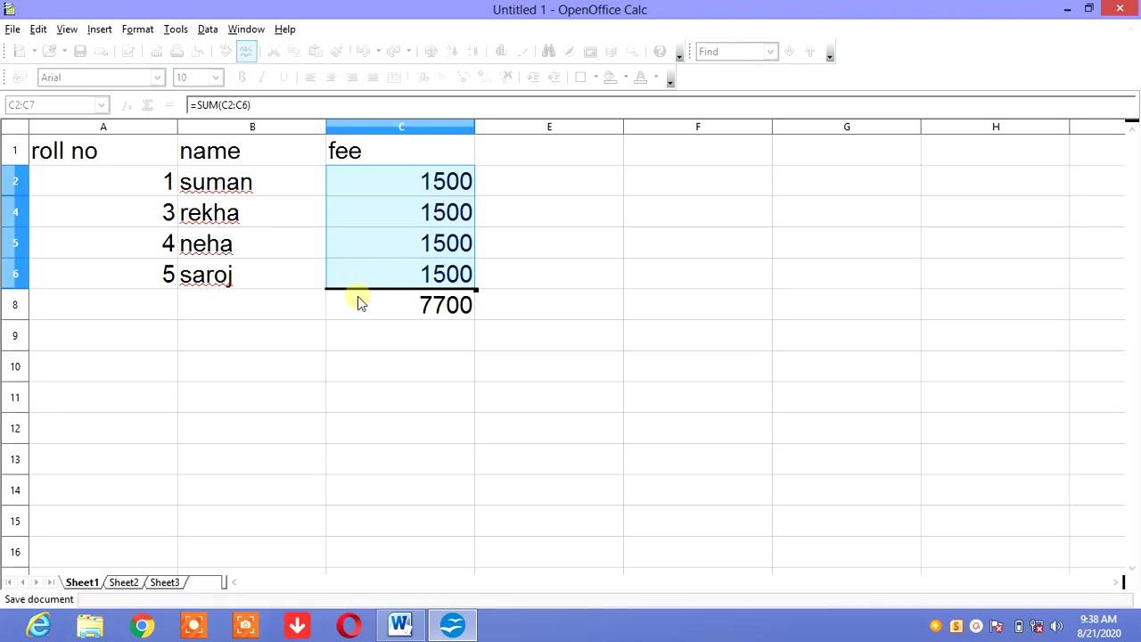
{"action": "key", "text": "Escape"}
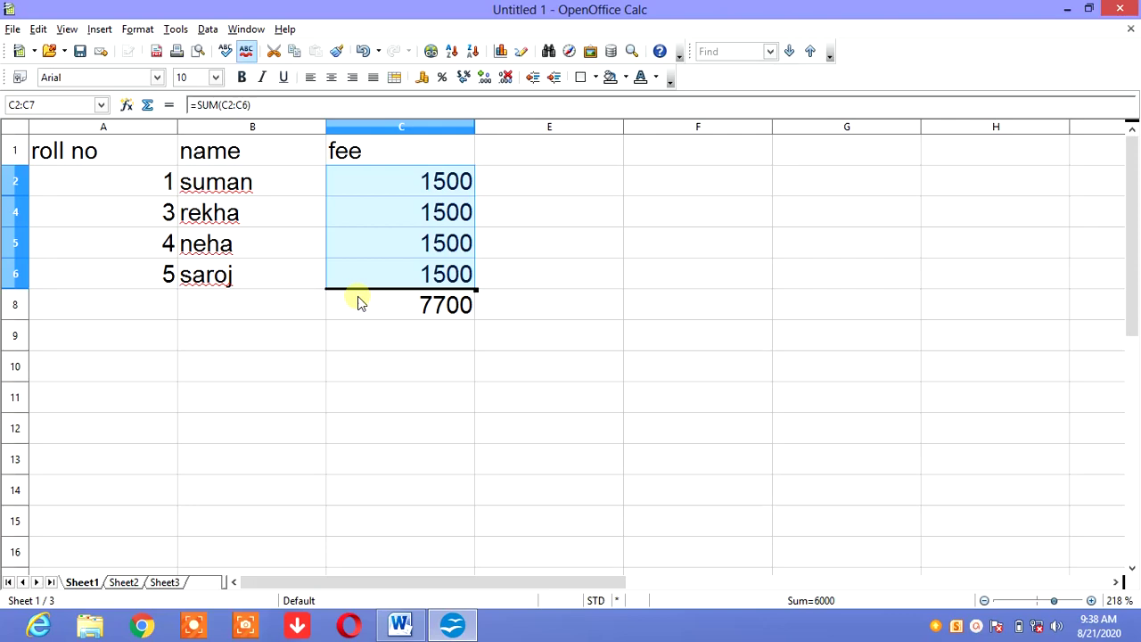